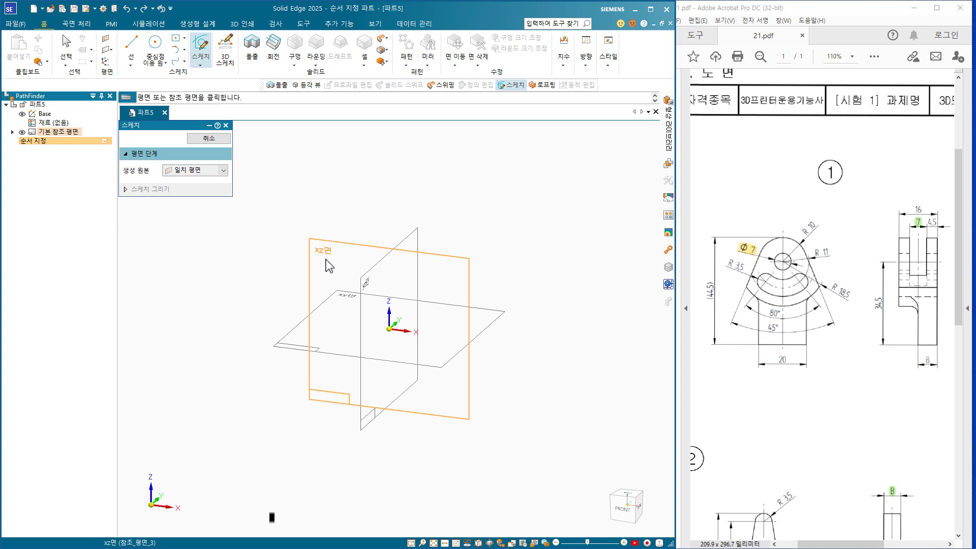
Start a sketch on the xz plane and draw two concentric circles at the origin, about 26 mm and 38 mm in diameter
click(326, 260)
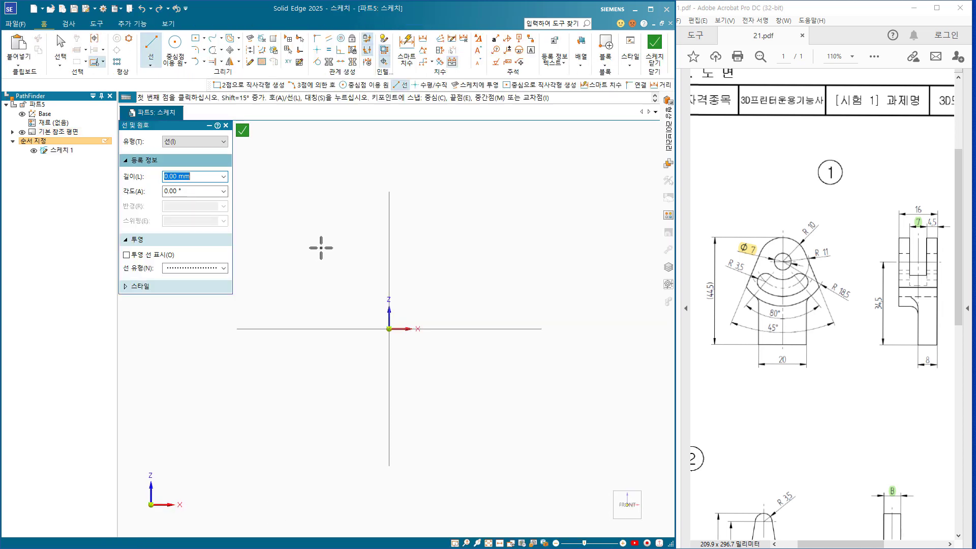
click(176, 45)
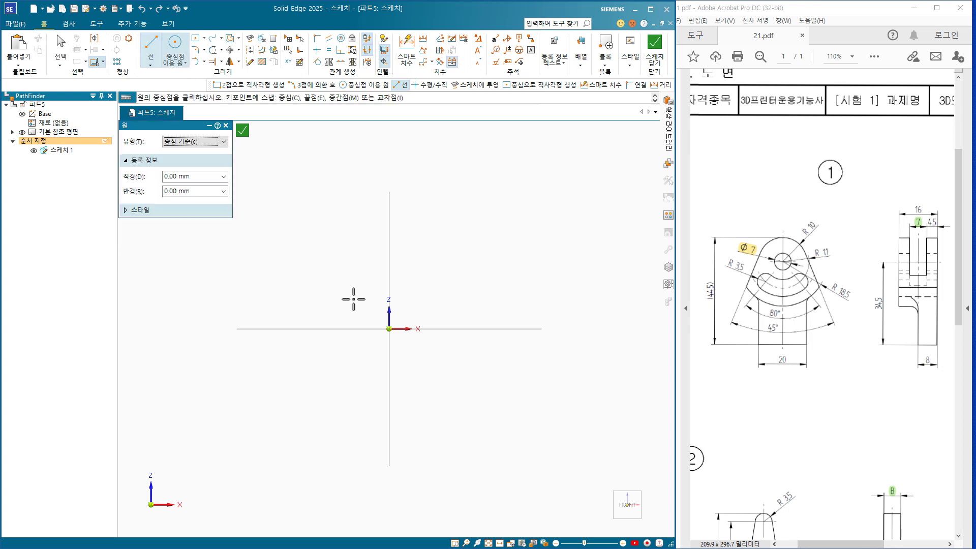
click(389, 329)
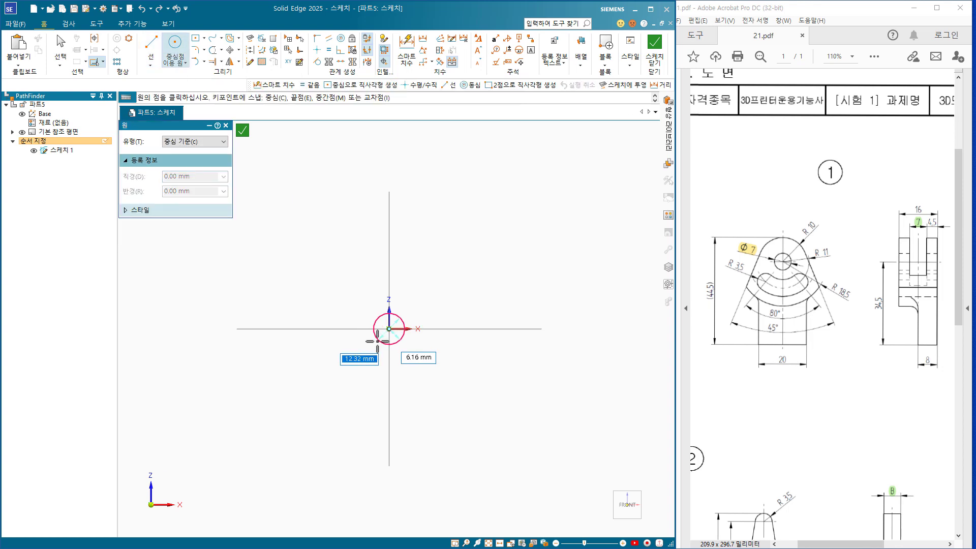
click(378, 360)
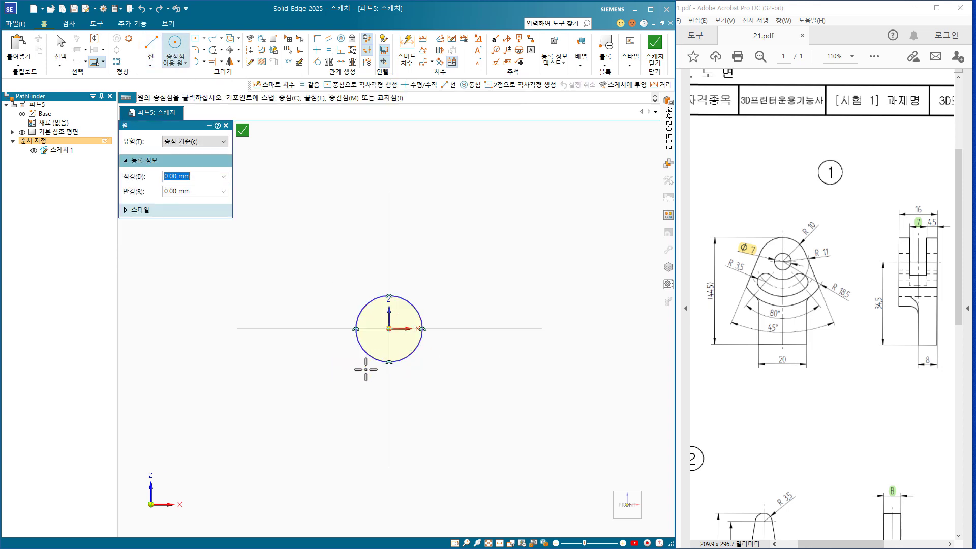
click(390, 329)
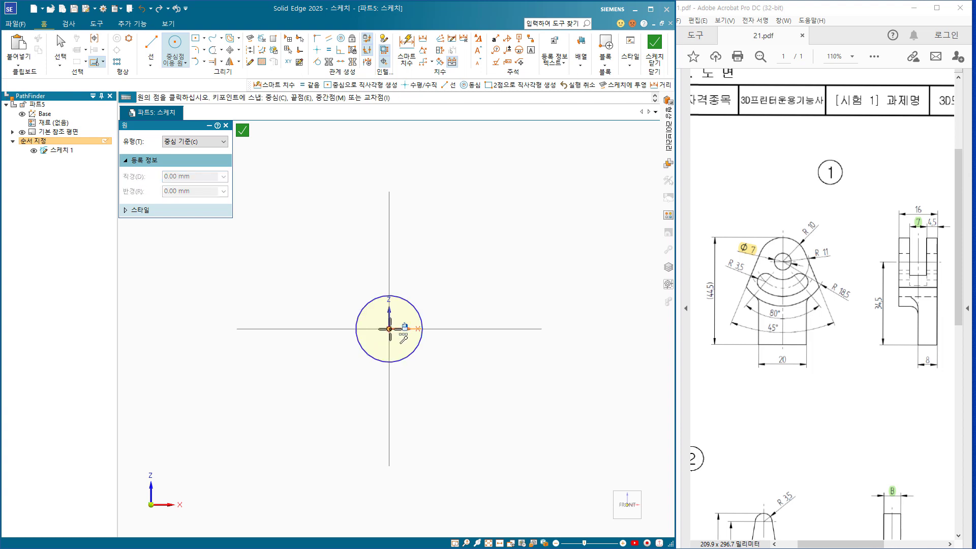
click(369, 374)
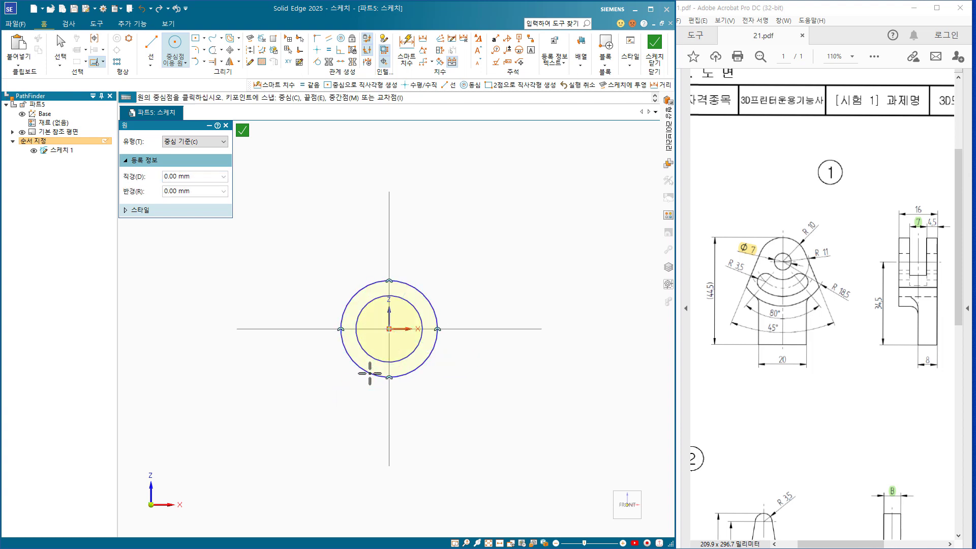
Dimension the inner circle's diameter as 20 mm and the outer circle's diameter as 18.5*2 mm
click(405, 42)
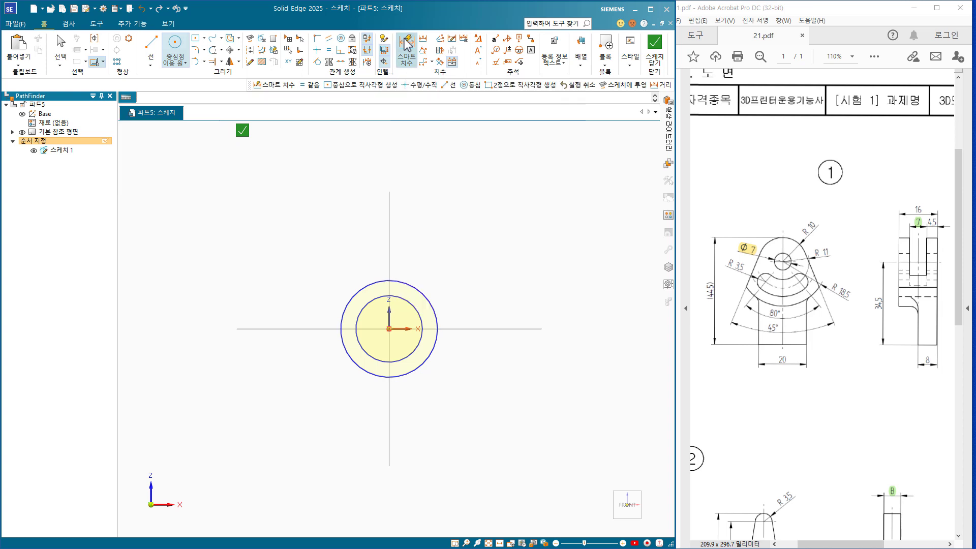
click(407, 305)
click(463, 282)
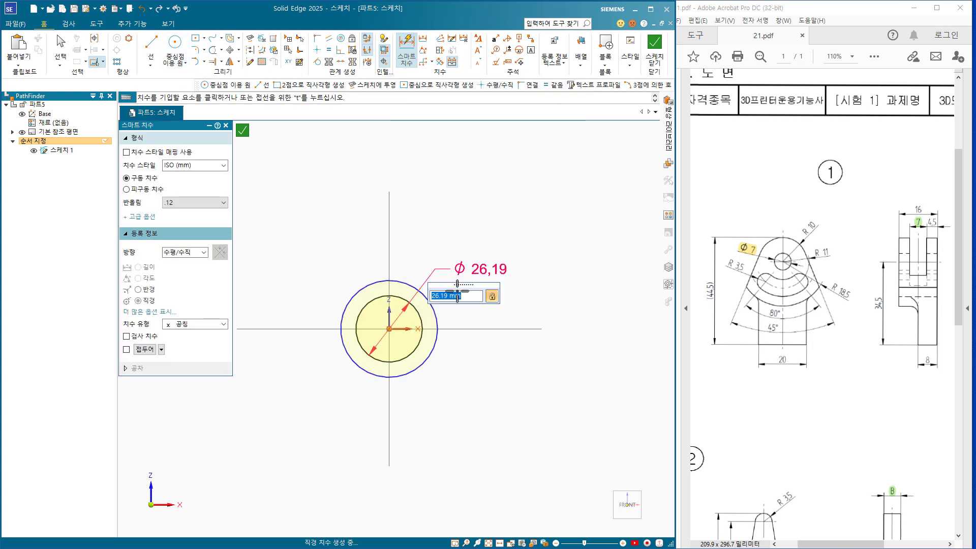
text(20)
key(Return)
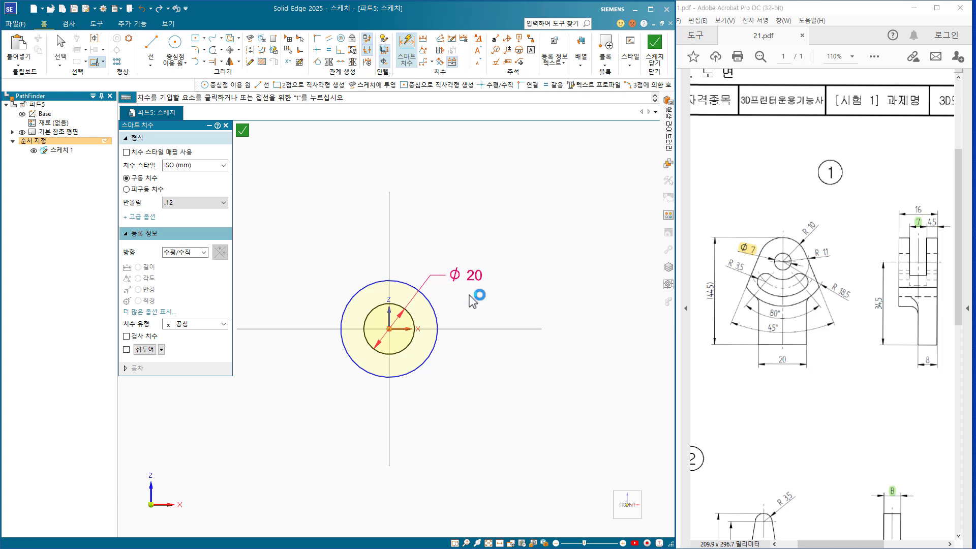
click(355, 295)
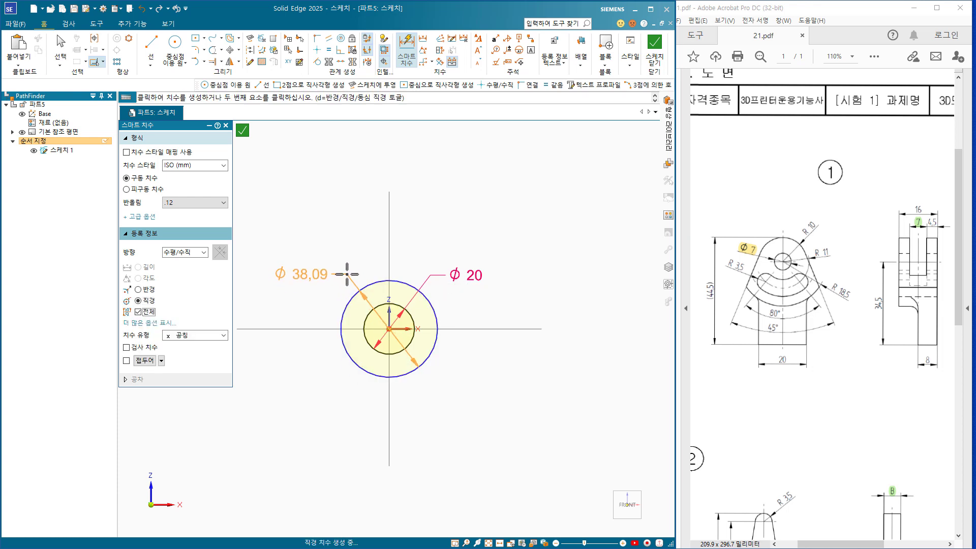
click(346, 275)
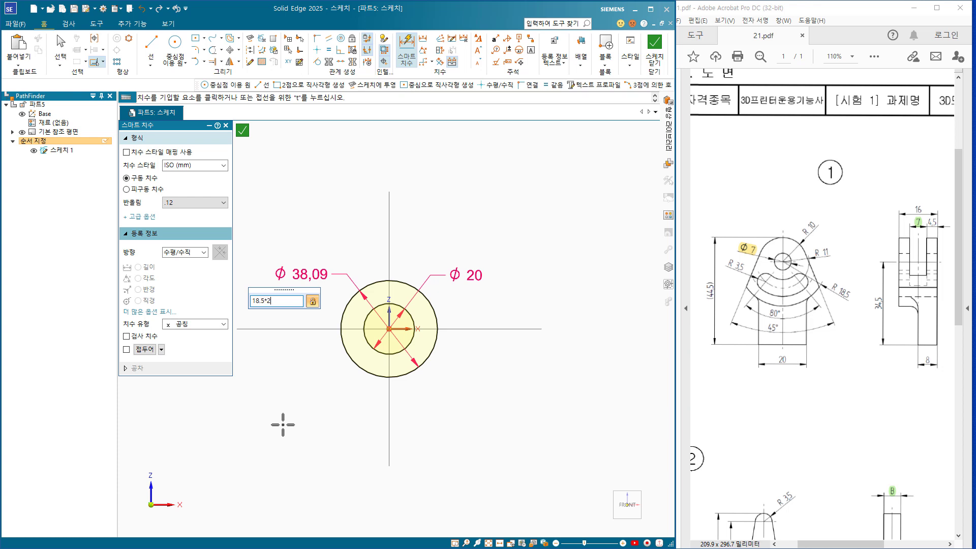
key(Return)
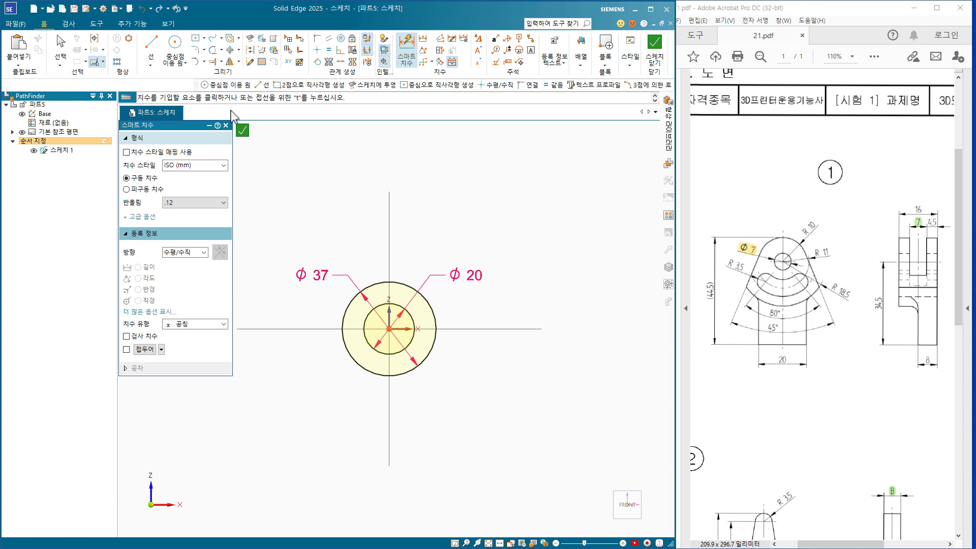
Draw a center rectangle about 23 mm wide on the vertical axis below the origin and connect its top edge midpoint to the origin
click(197, 39)
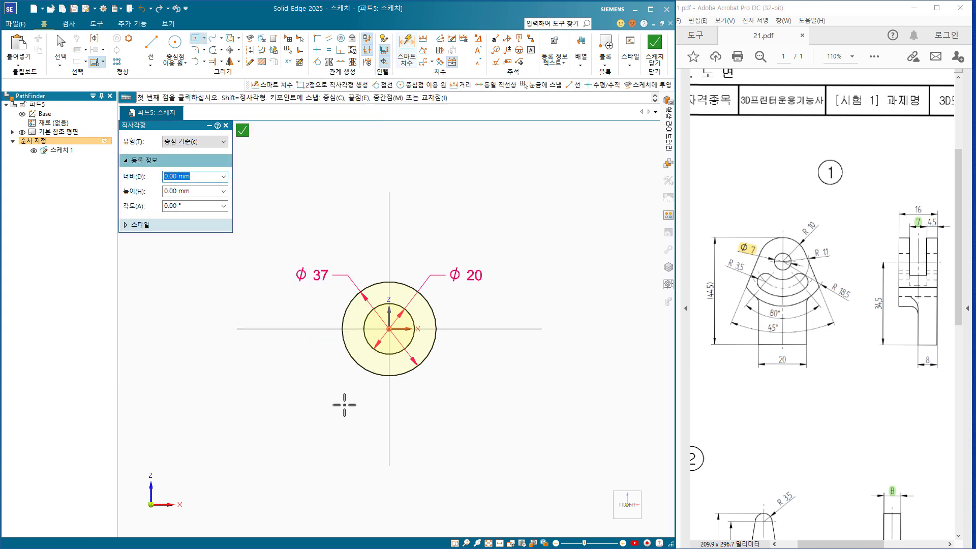
click(389, 401)
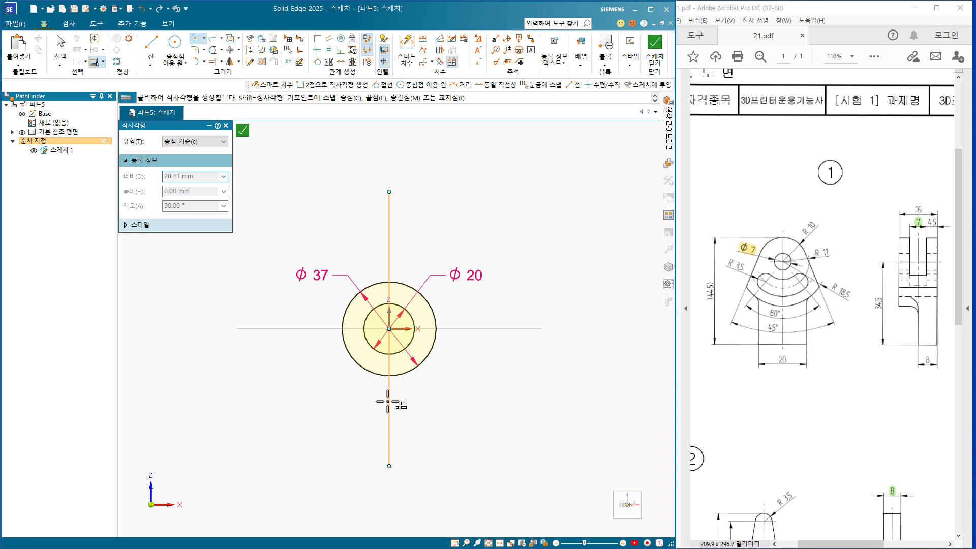
click(359, 440)
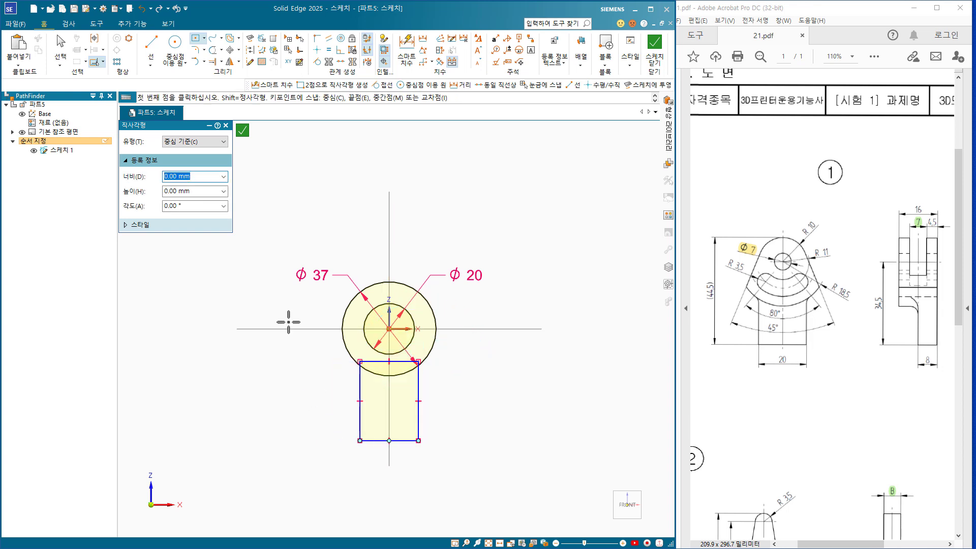
click(318, 48)
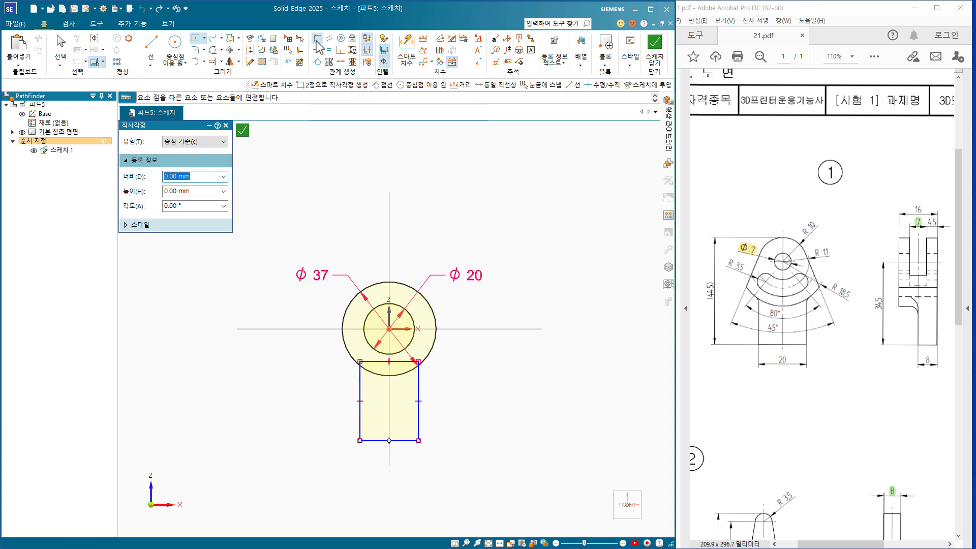
click(389, 362)
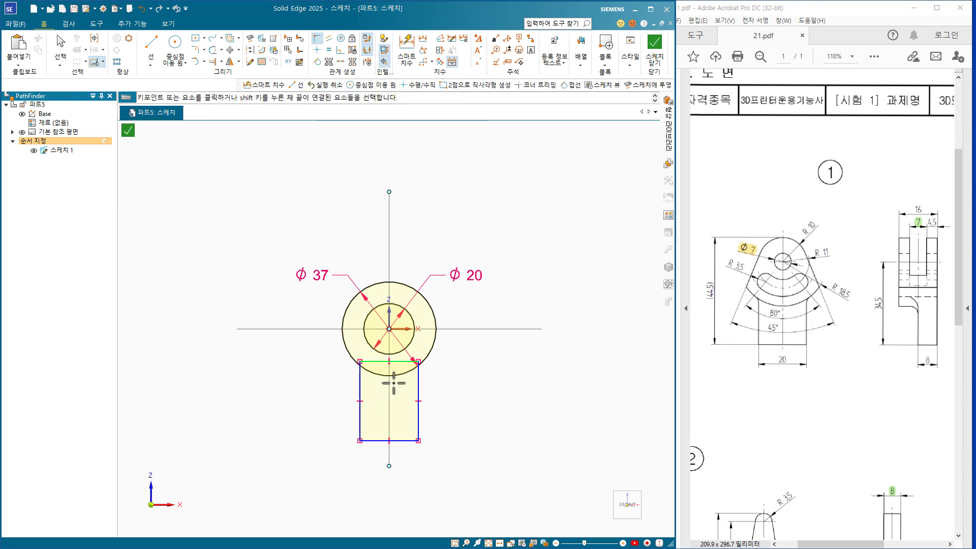
click(390, 329)
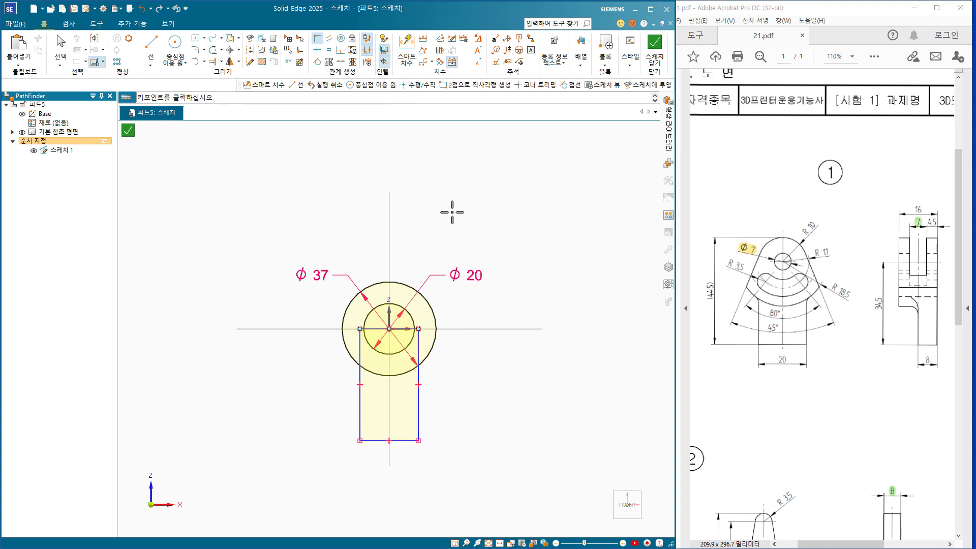
Dimension the rectangle's width as 20 mm and the distance from the origin to its bottom edge as 34.5 mm
click(407, 53)
click(401, 440)
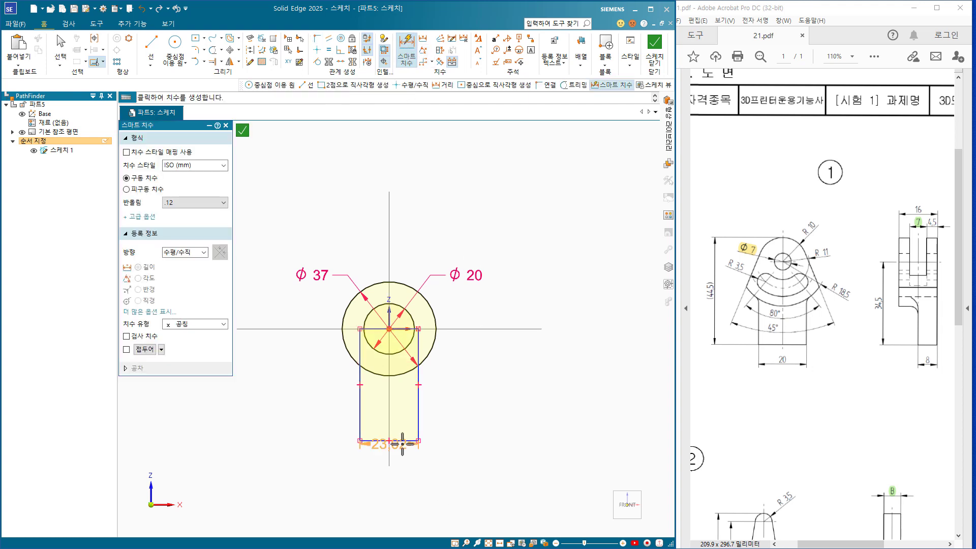
click(427, 476)
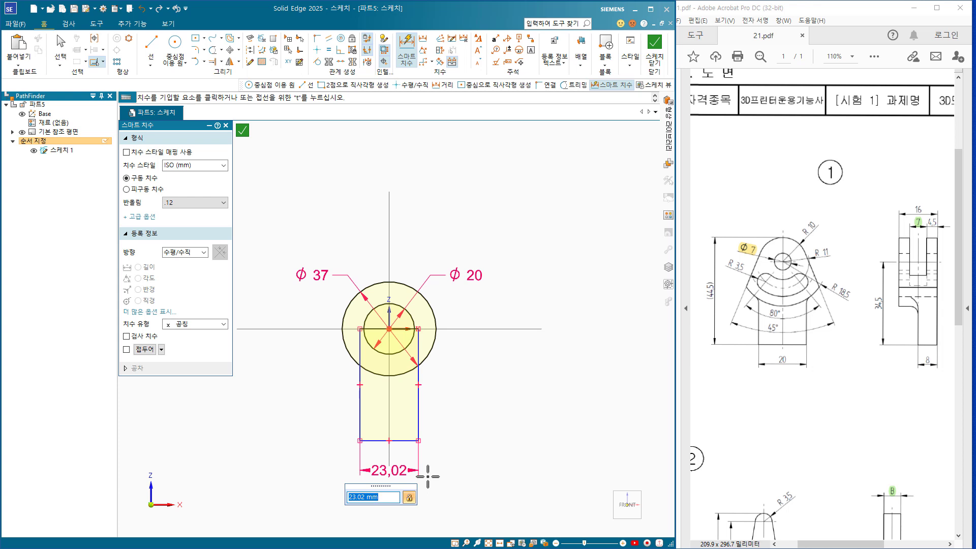
key(Return)
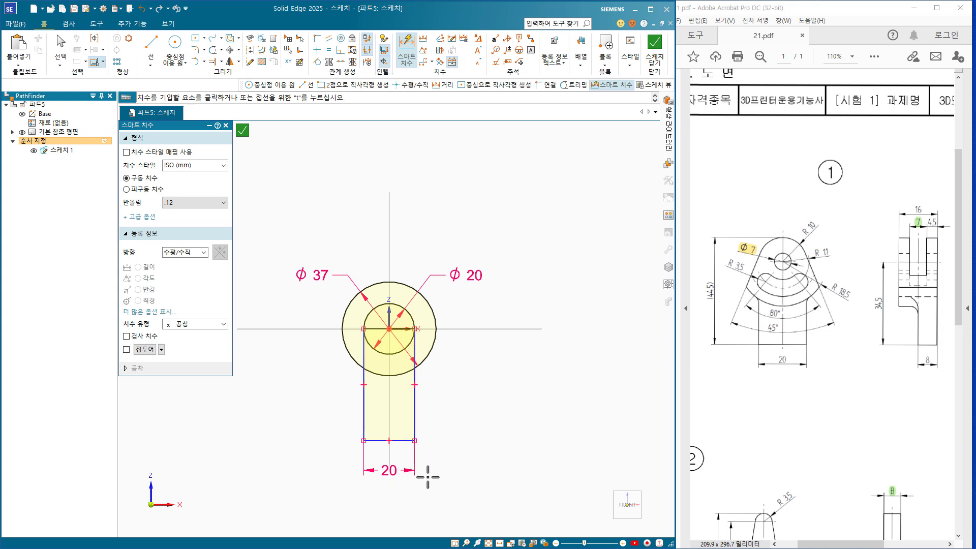
click(398, 440)
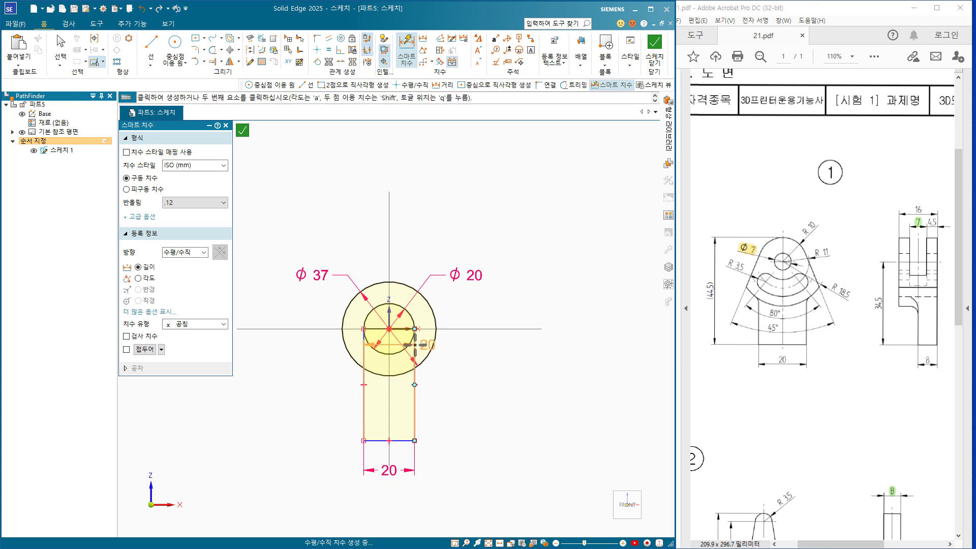
click(389, 329)
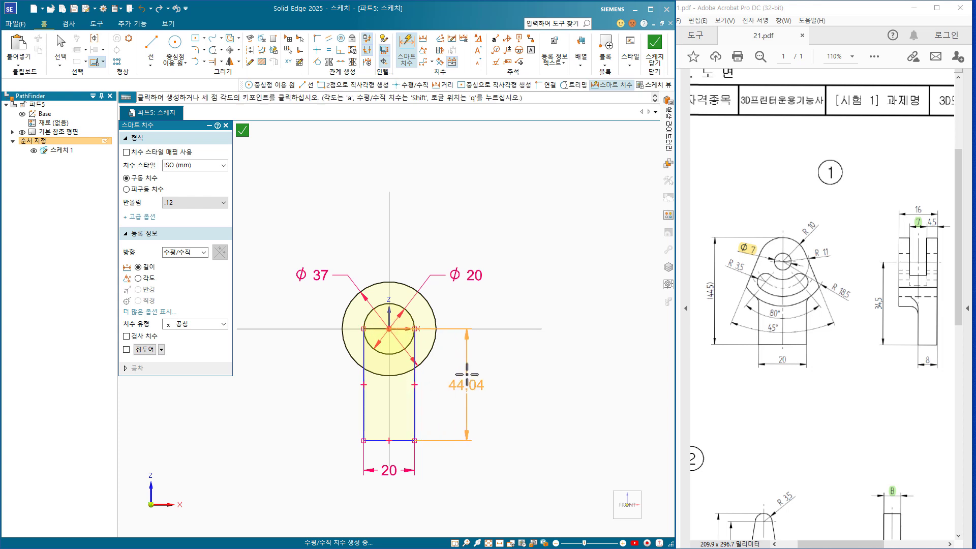
click(464, 385)
text(34)
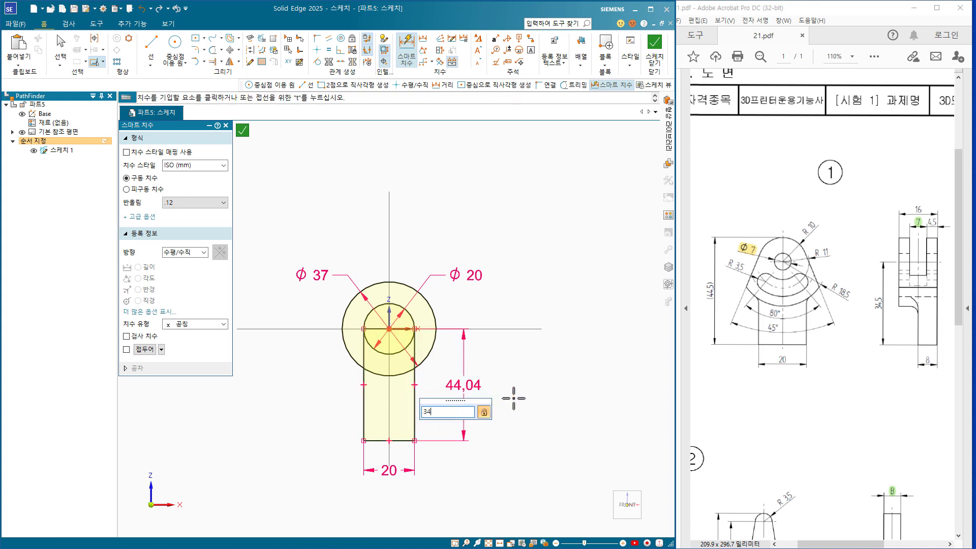
text(.5)
key(Return)
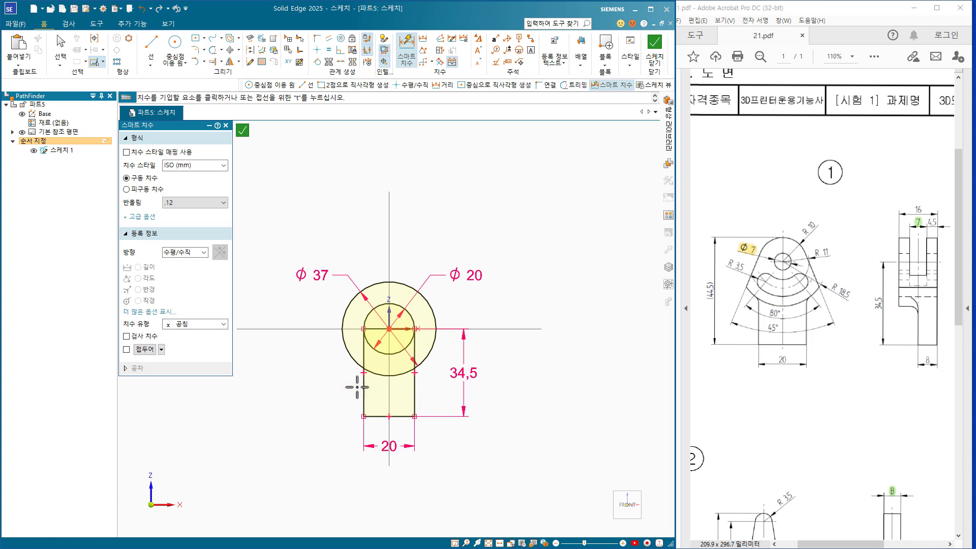
Sketch two lines slanting down and outward from the left and right sides of the 20 mm circle, ending outside the 37 mm circle
scroll(312, 372, up, 4)
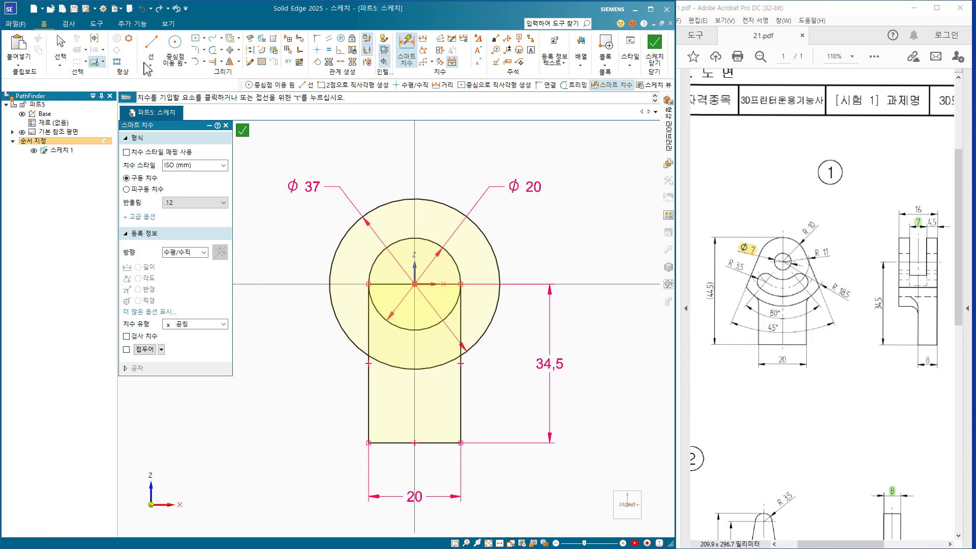
click(154, 50)
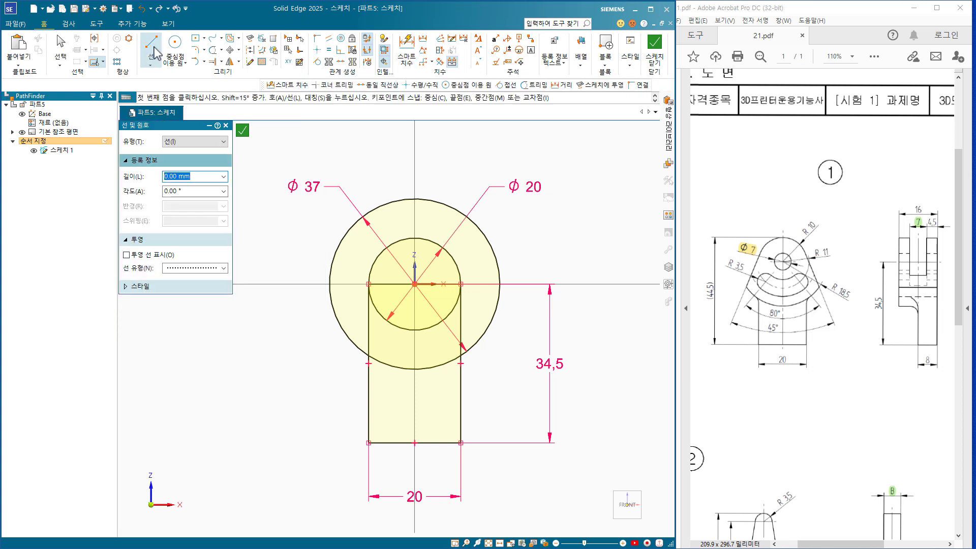
click(374, 263)
click(330, 350)
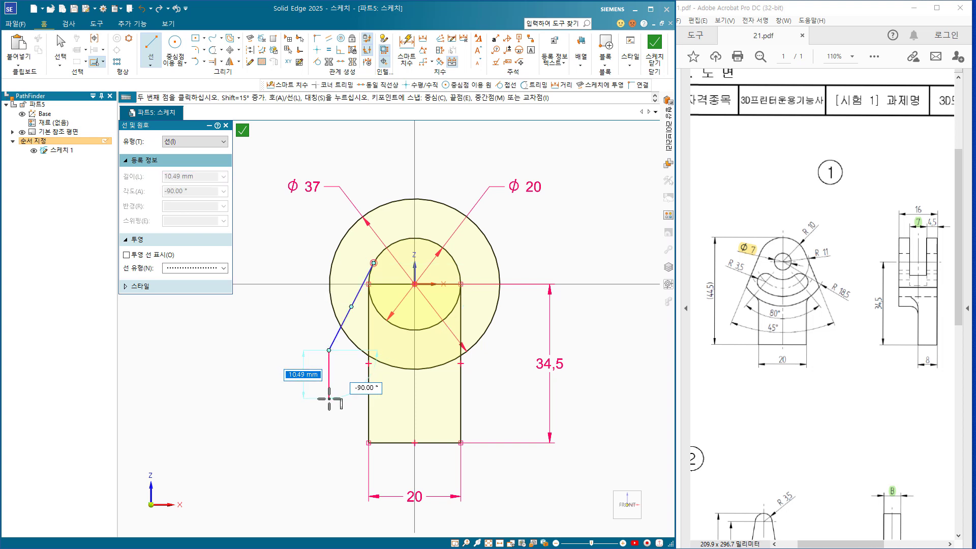
right_click(341, 393)
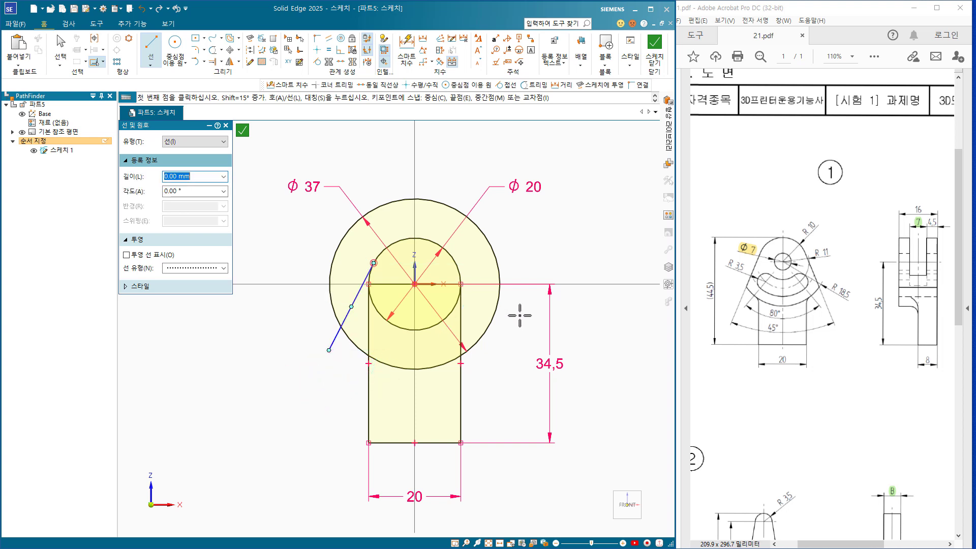
click(453, 258)
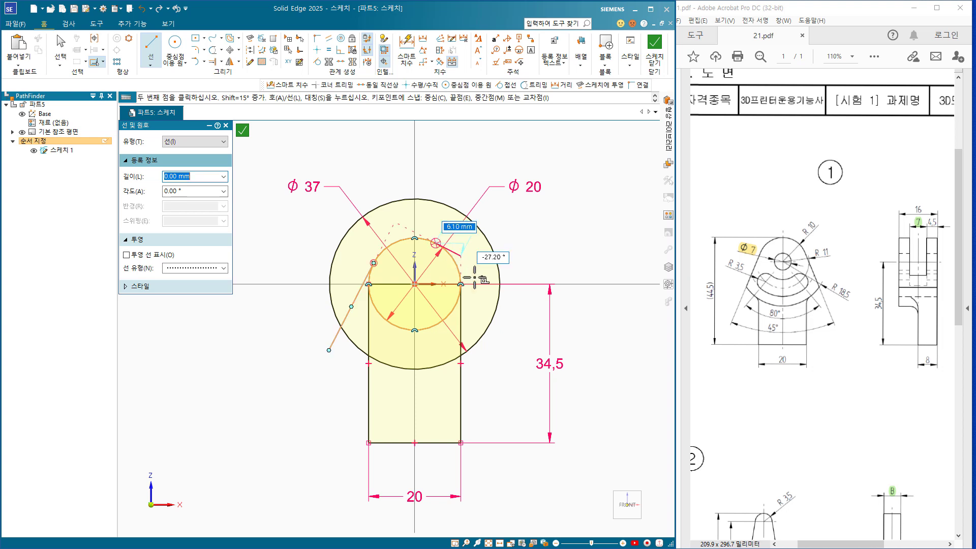
click(515, 350)
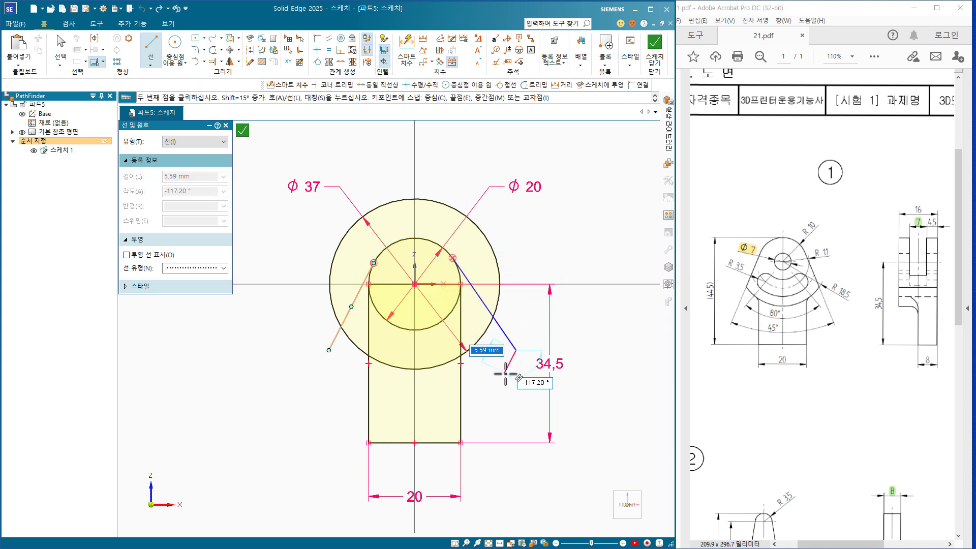
right_click(506, 375)
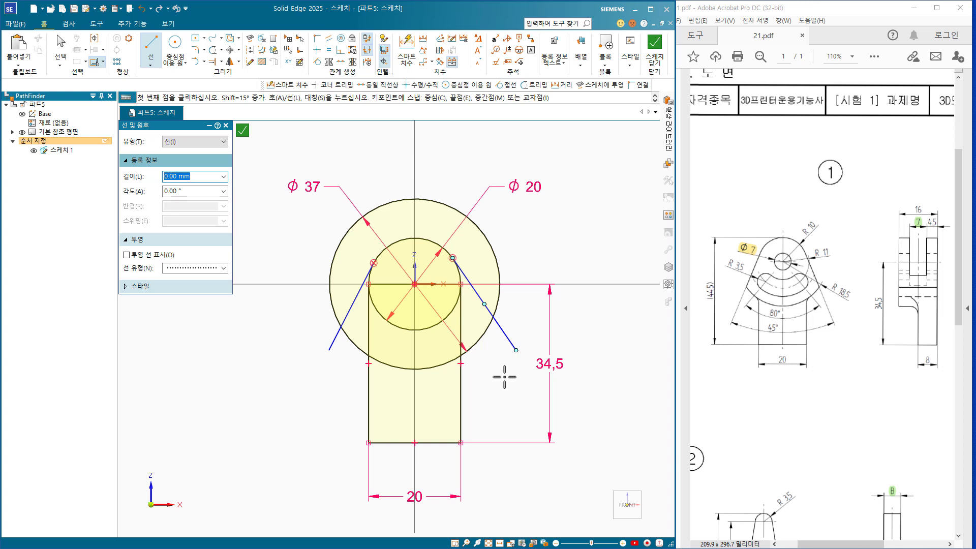
Dimension the angle between the two slanted lines and the angle between the left slanted line and the vertical axis
click(406, 51)
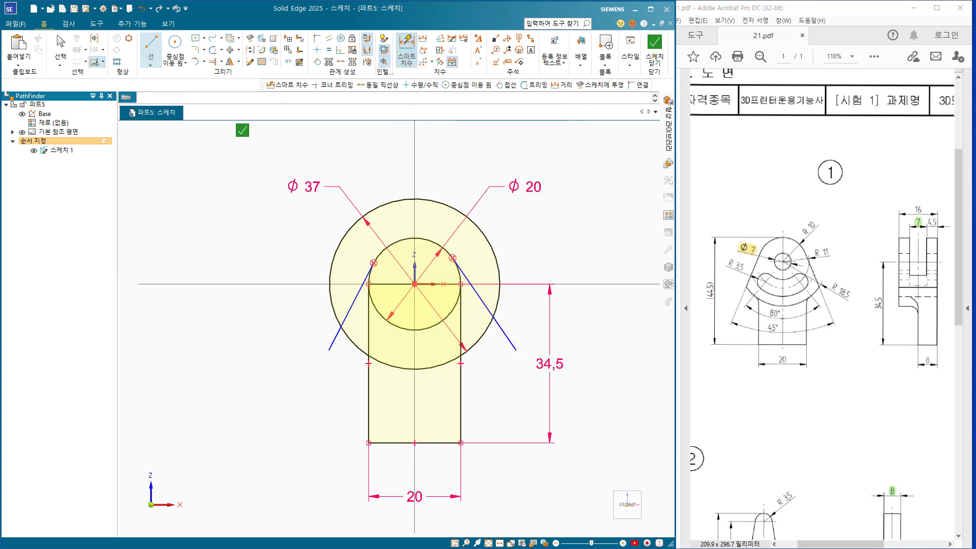
click(346, 316)
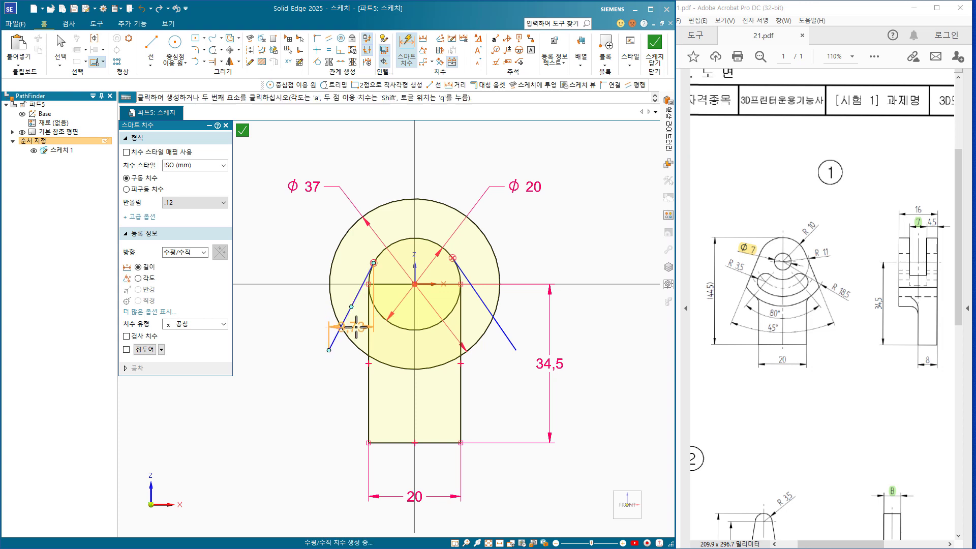
click(504, 331)
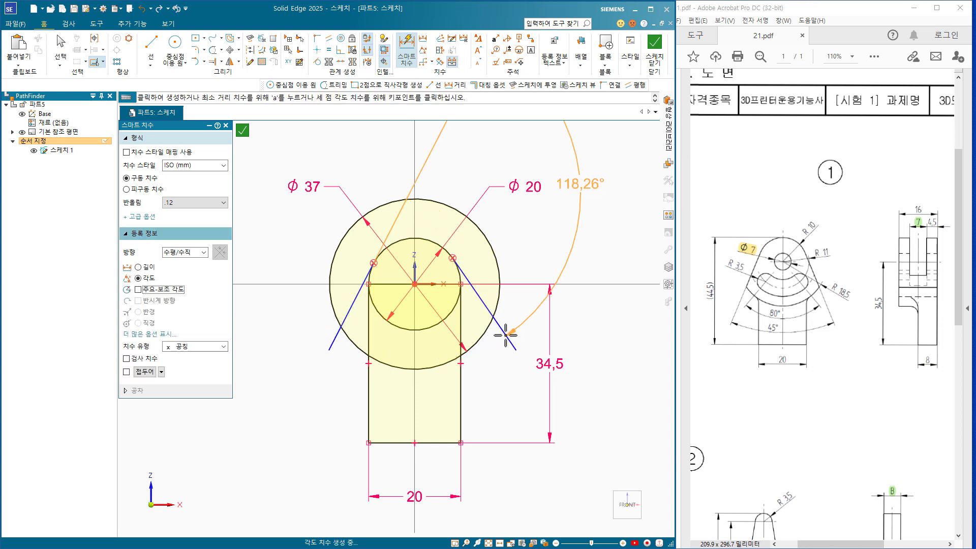
click(502, 399)
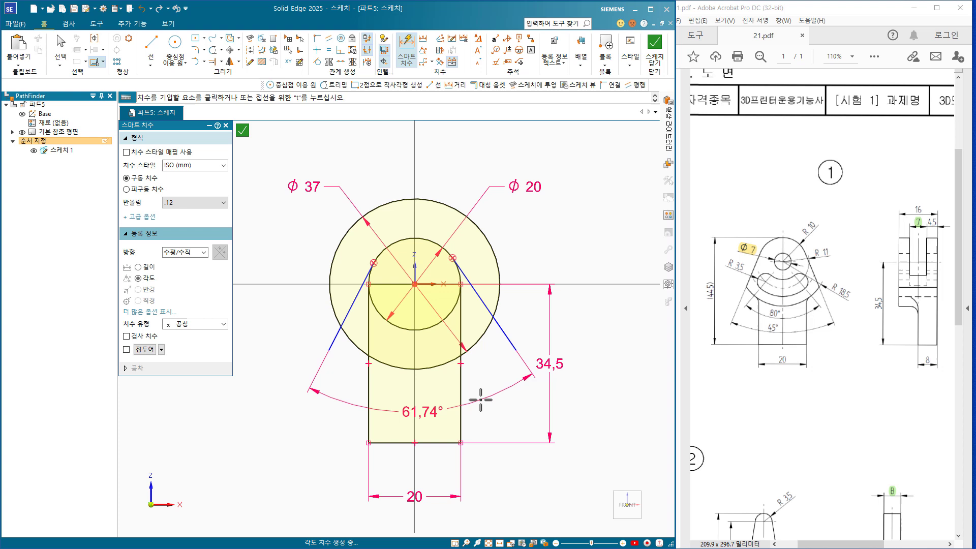
click(502, 420)
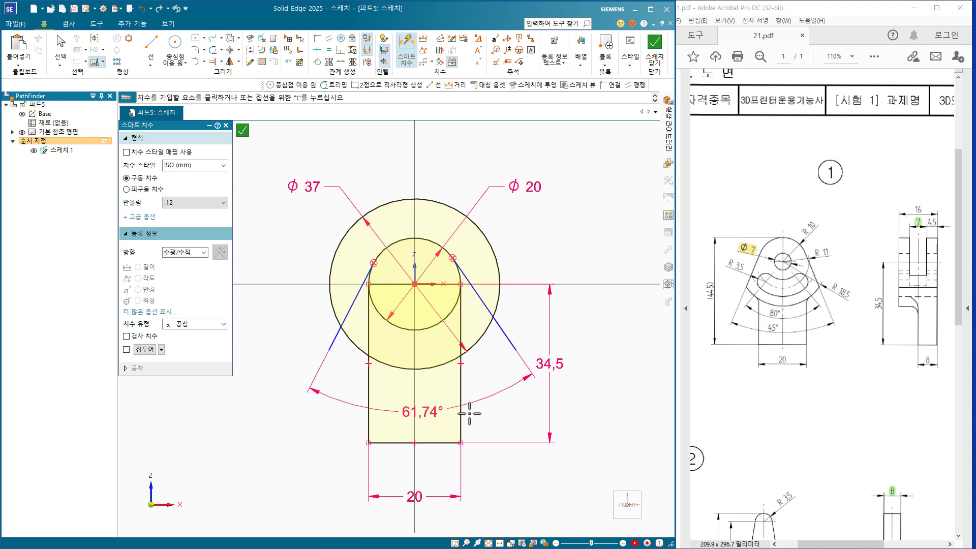
click(340, 321)
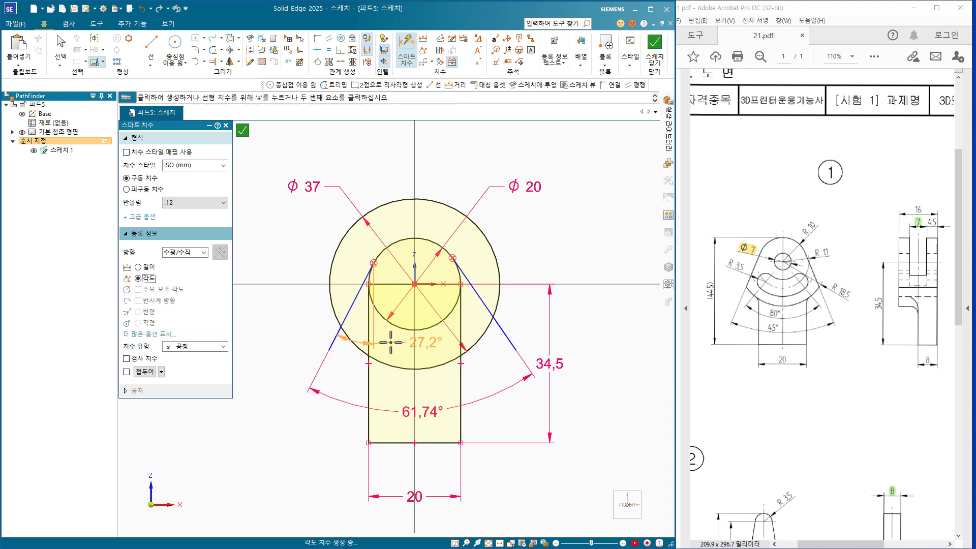
click(414, 350)
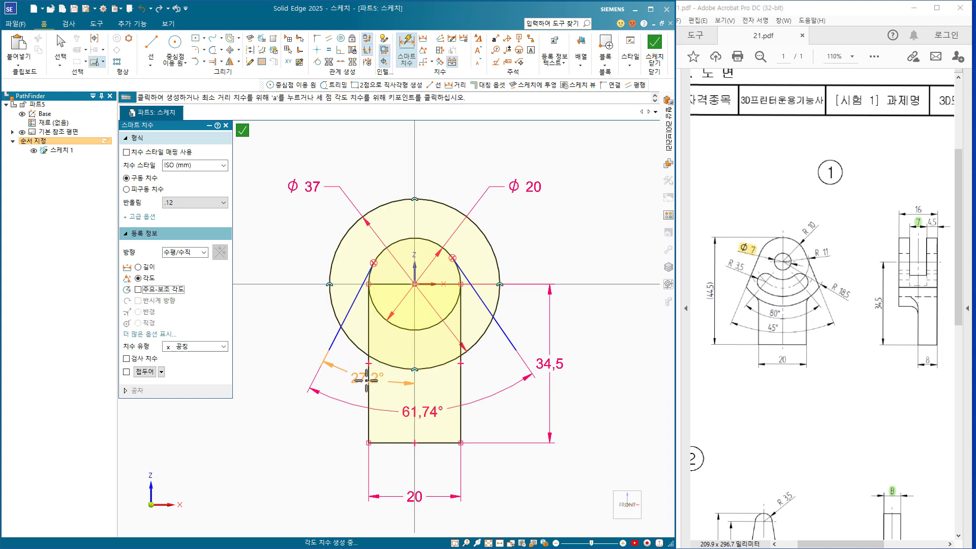
click(366, 379)
key(Escape)
key(Escape)
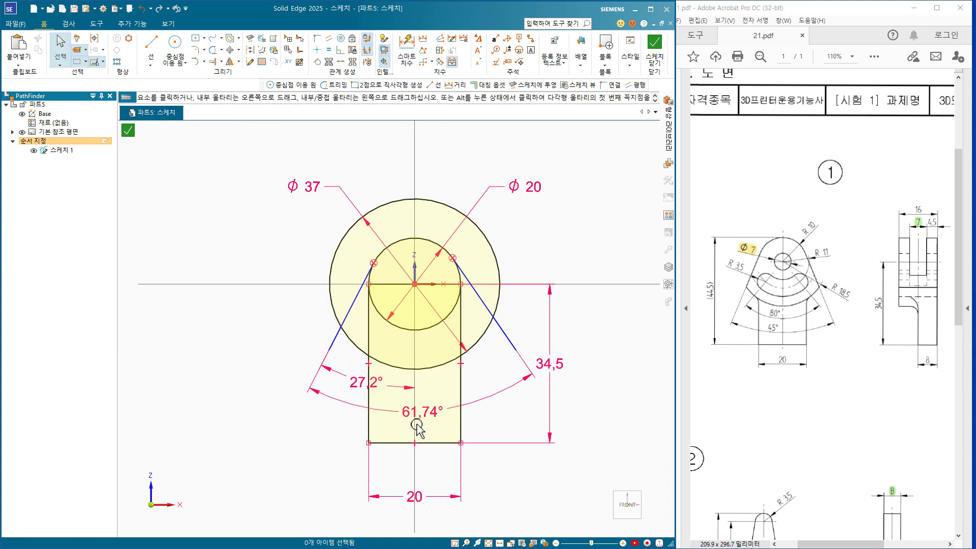
Set the angle between the slanted lines to 45° and the left line's angle to the vertical axis to 45/2
click(415, 418)
text(45)
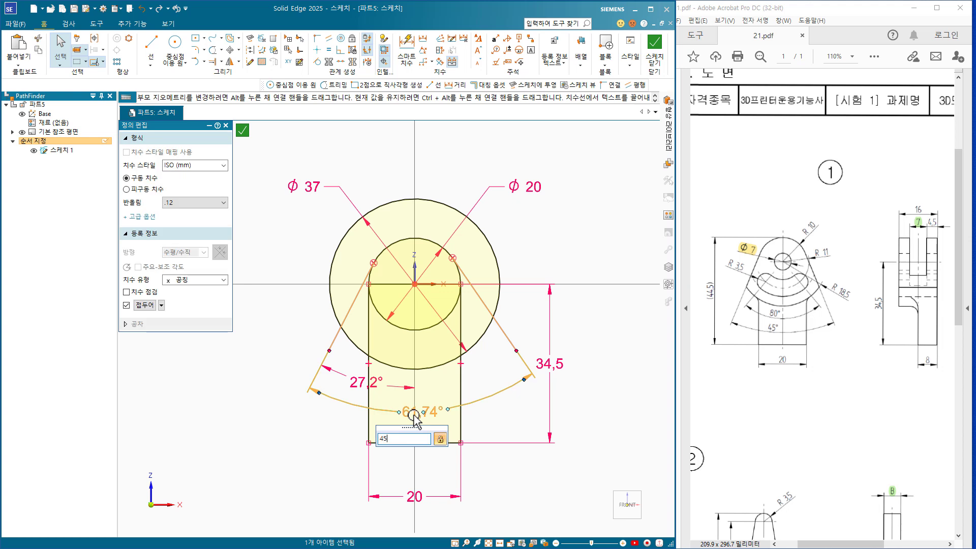
key(Return)
click(360, 387)
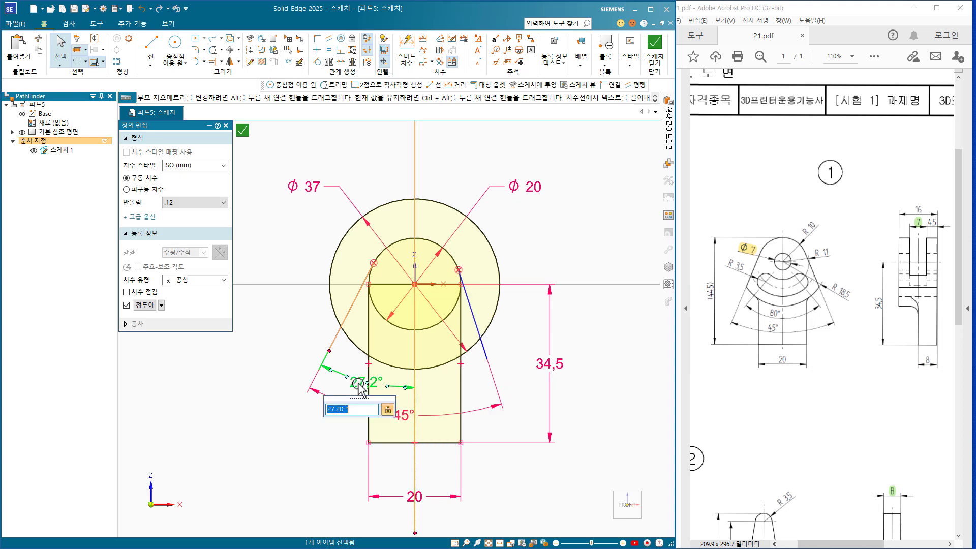
text(45/2)
key(Return)
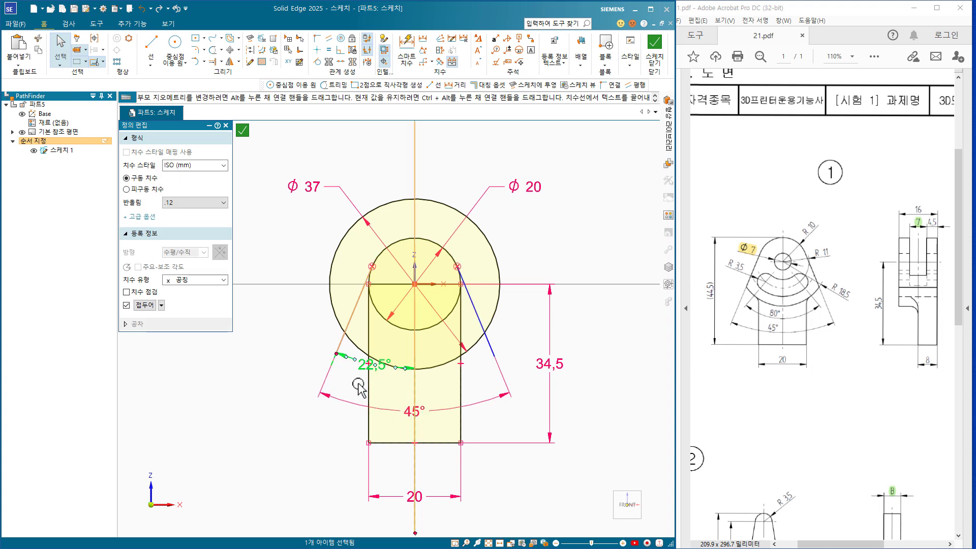
click(336, 439)
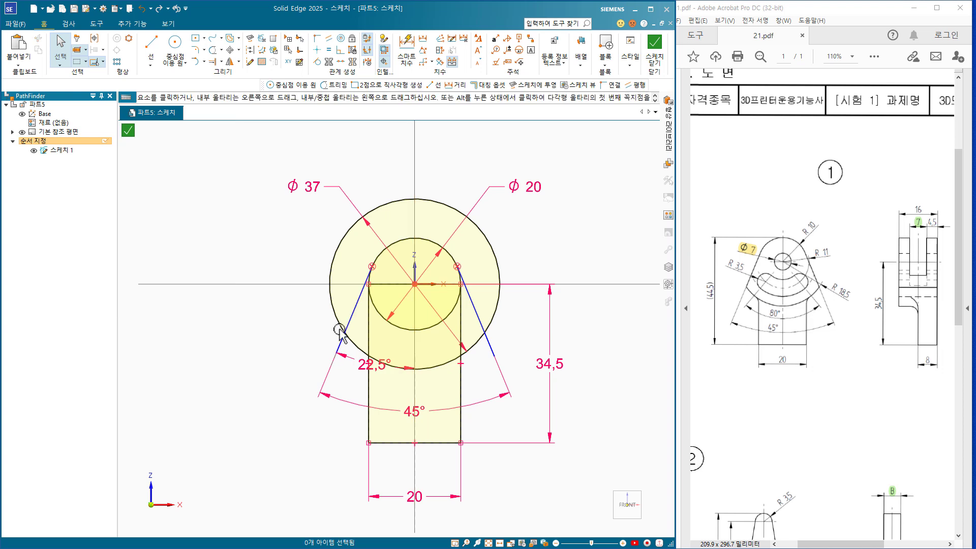
Trim the ends of both slanted lines that extend outside the 37 mm circle
click(213, 50)
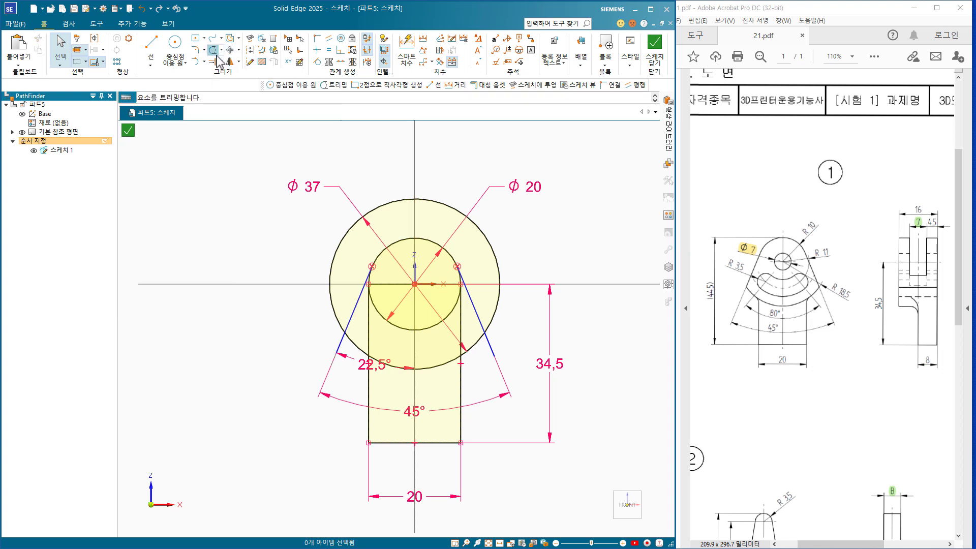
click(339, 346)
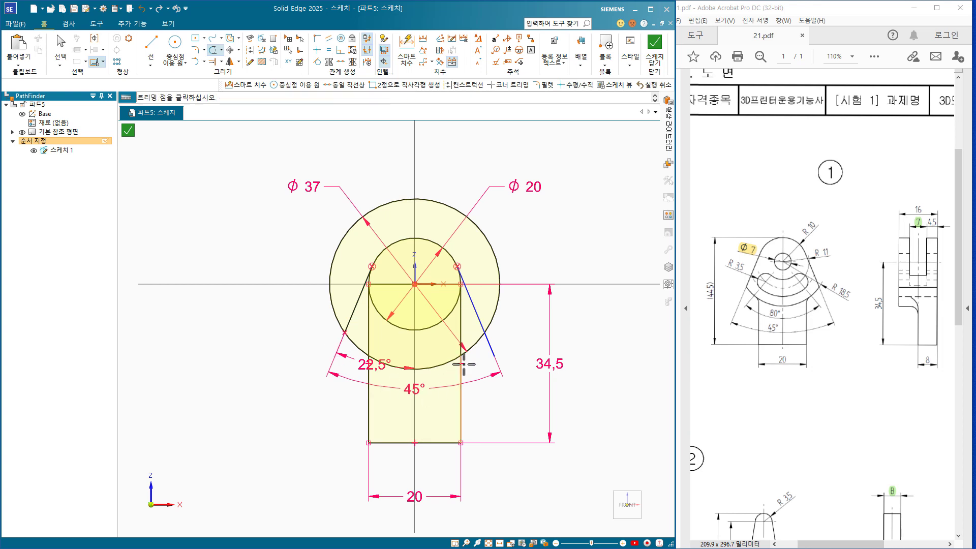
click(490, 346)
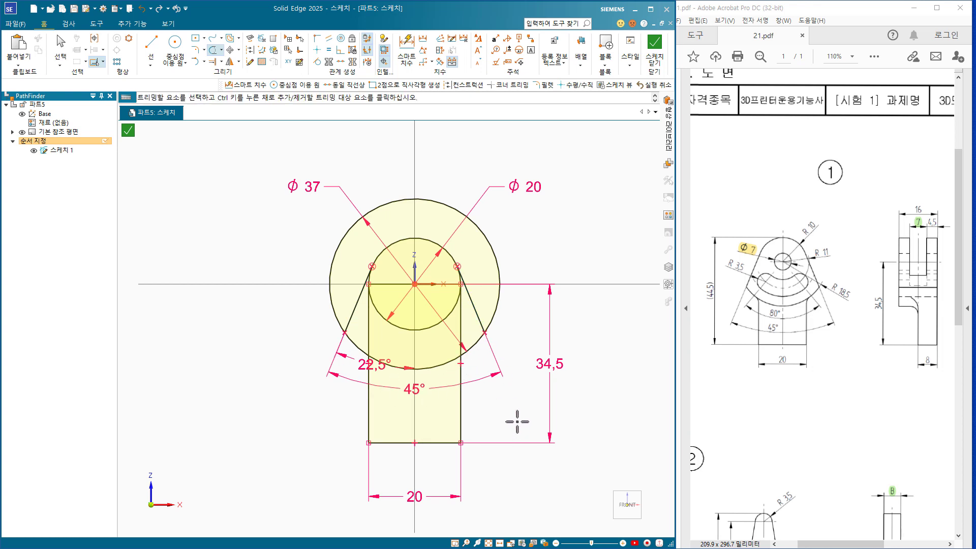
Draw a circle centred on the origin, dimension its diameter as 7 mm, and finish the sketch
click(178, 54)
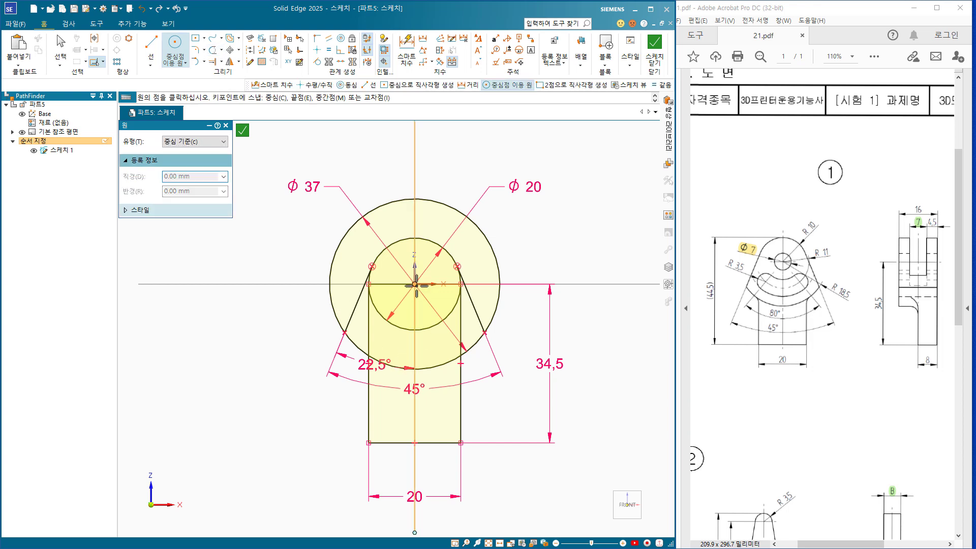
click(416, 285)
click(399, 297)
click(413, 58)
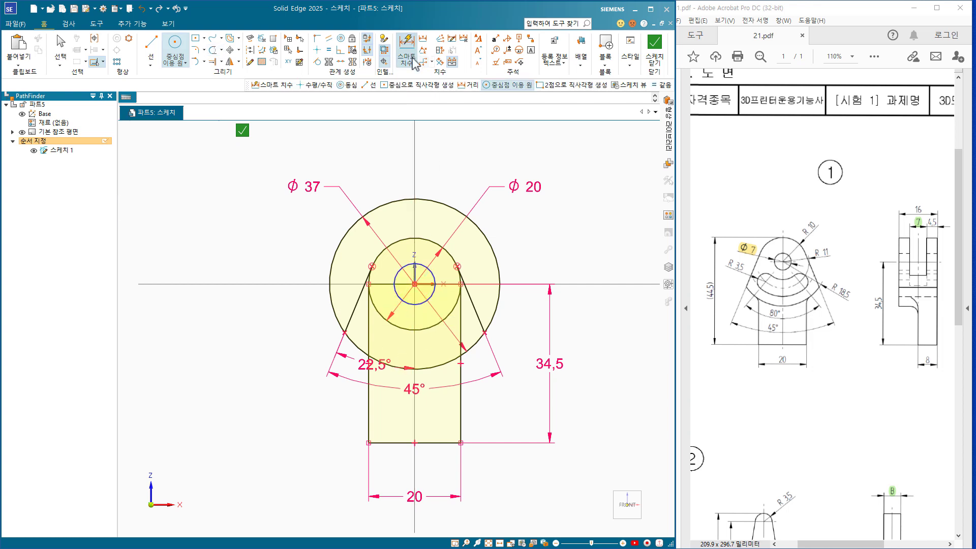
click(418, 264)
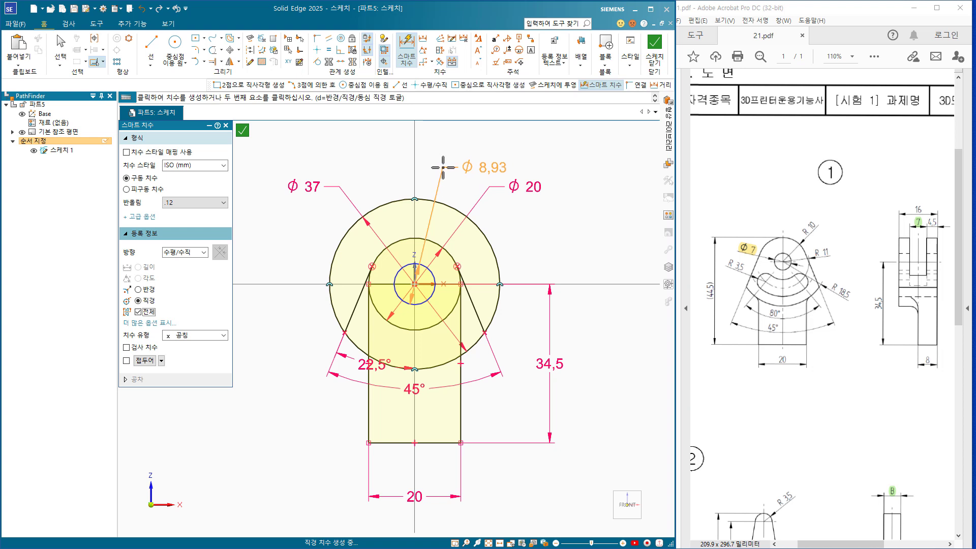
click(442, 167)
key(Return)
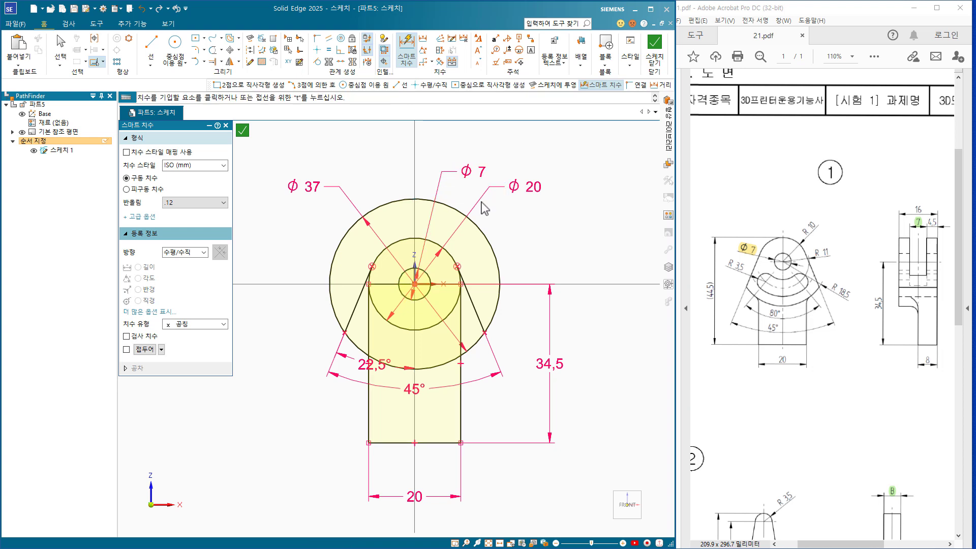
click(655, 51)
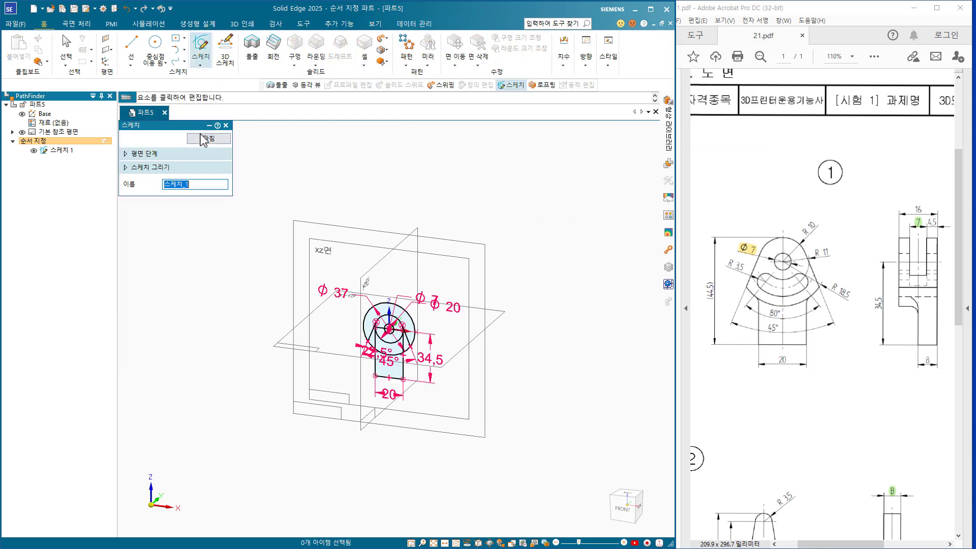
click(204, 139)
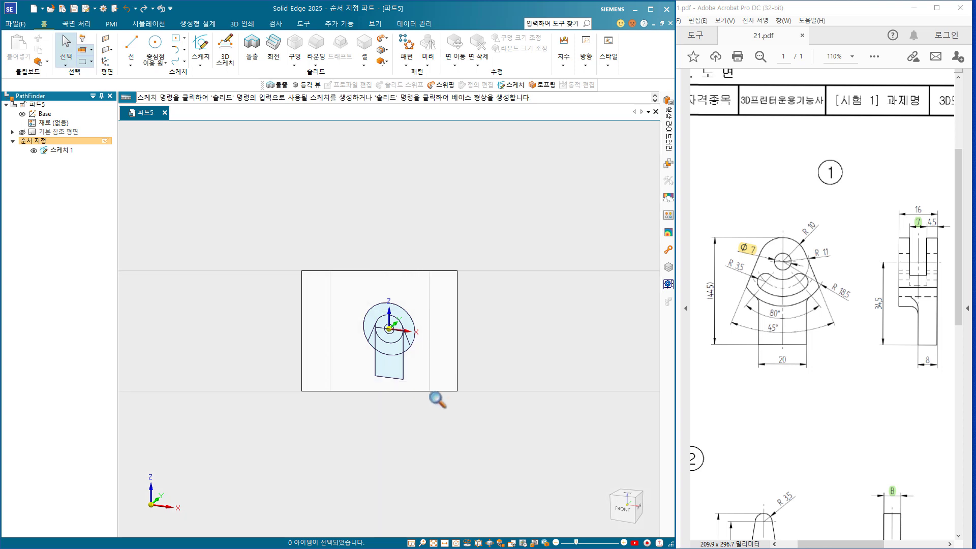
Extrude the rounded head, flared lower part and rectangular leg regions symmetrically by 16 mm, leaving out the 7 mm hole and outer ring
alt+middle_drag(430, 391, 447, 403)
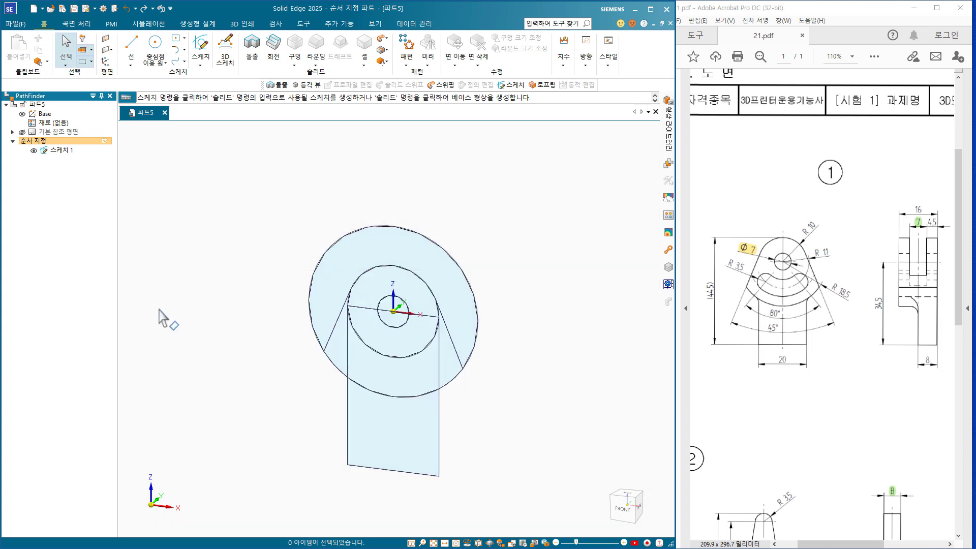
click(253, 60)
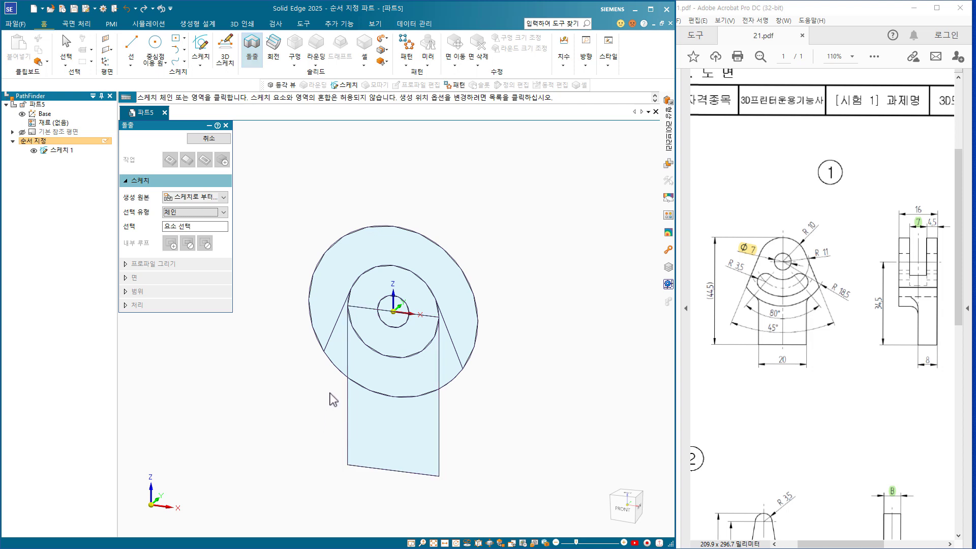
click(337, 357)
click(356, 366)
click(412, 327)
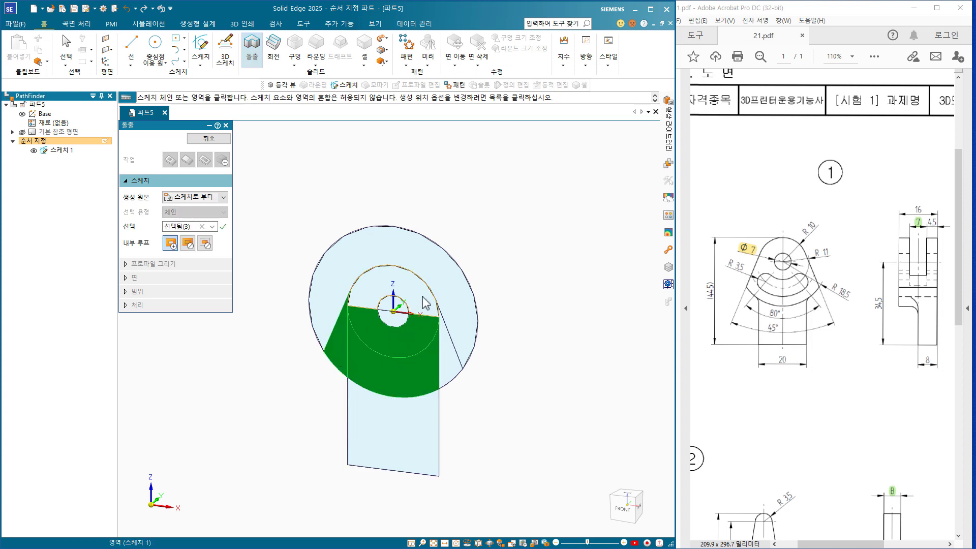
click(425, 303)
click(460, 373)
click(412, 429)
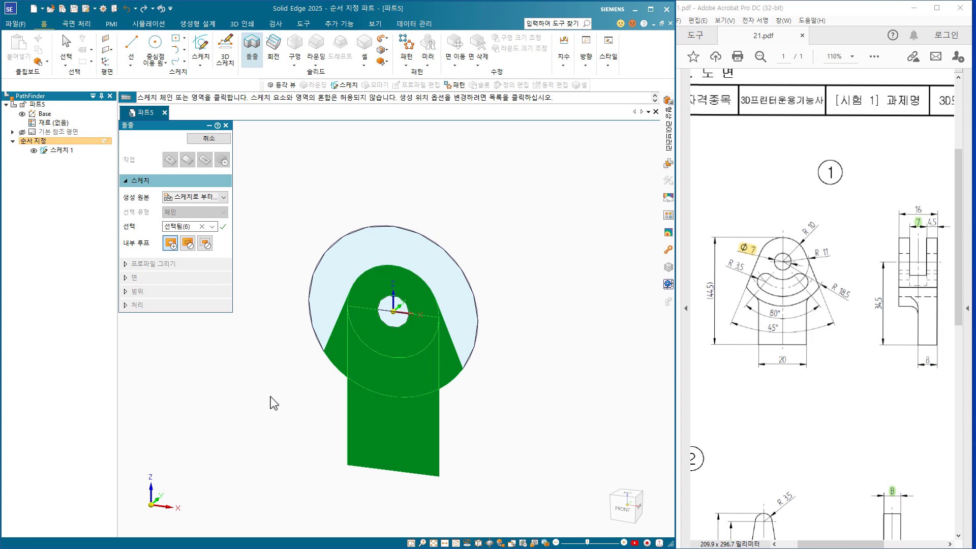
click(223, 226)
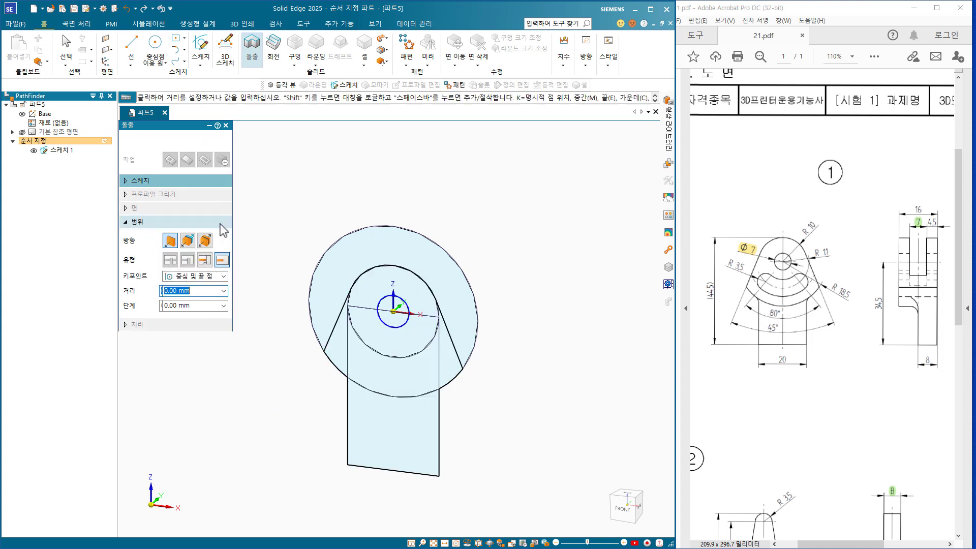
click(205, 241)
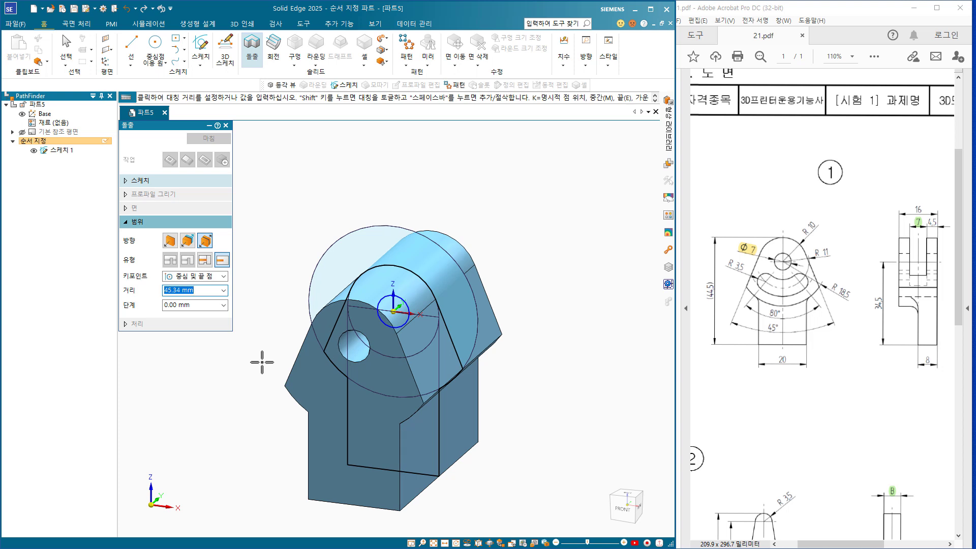
key(Return)
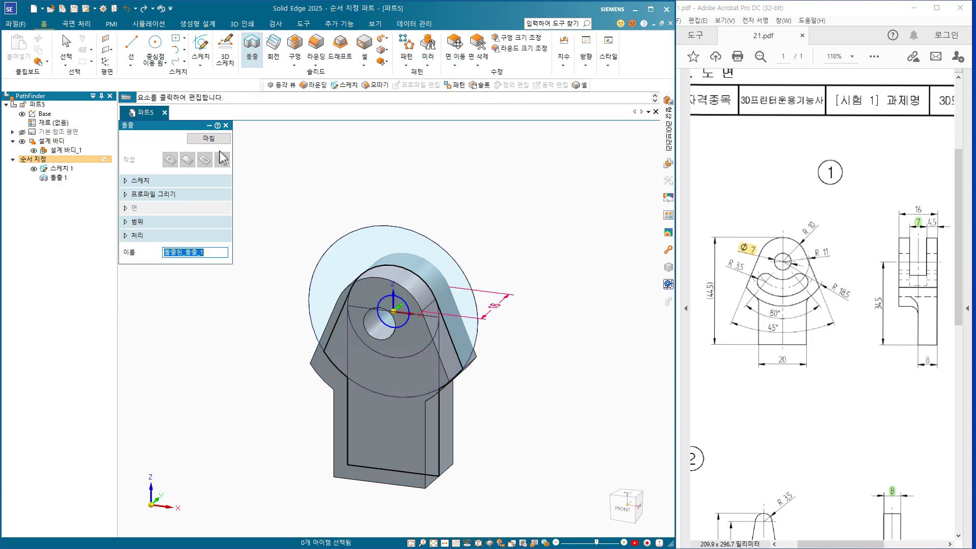
click(212, 142)
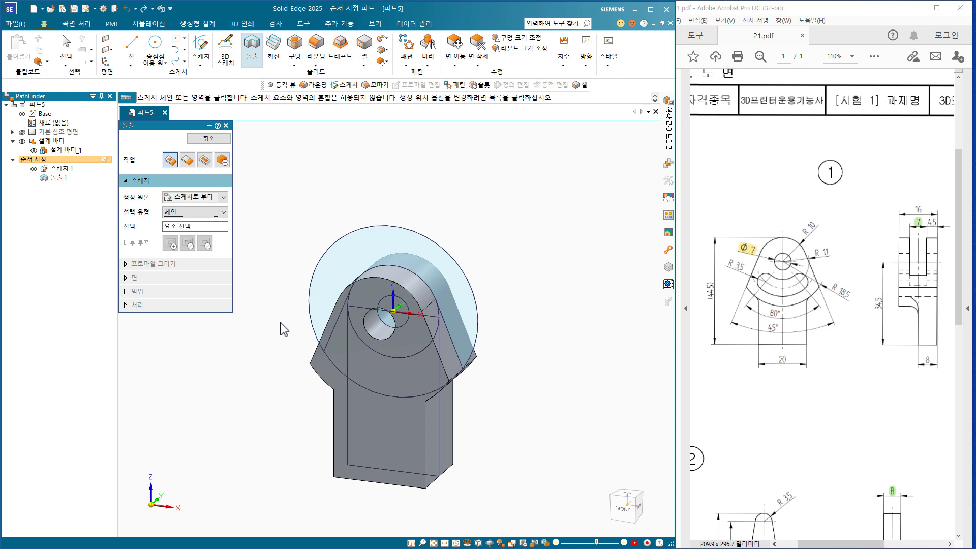
Cut the leg region below the 37 mm circle through all from the sketch plane toward the front
click(383, 442)
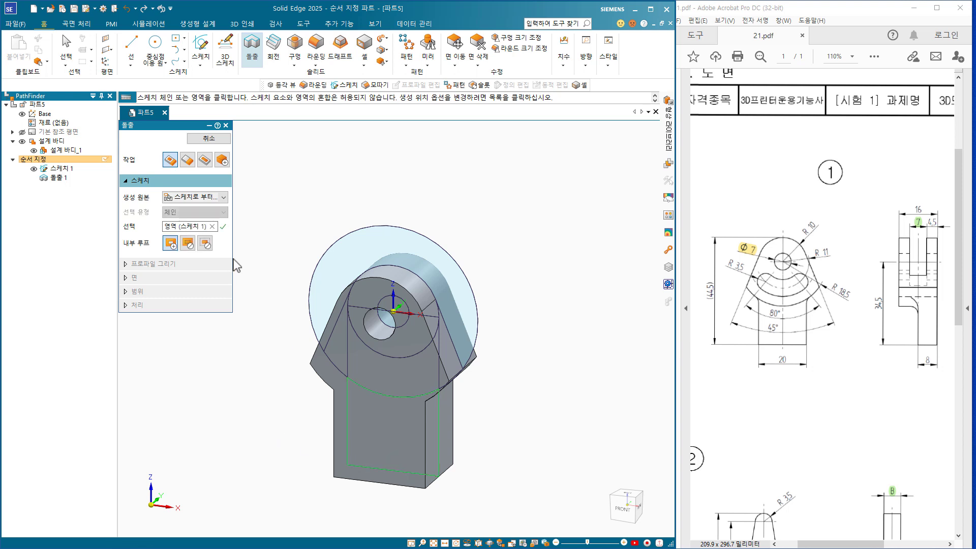
click(223, 228)
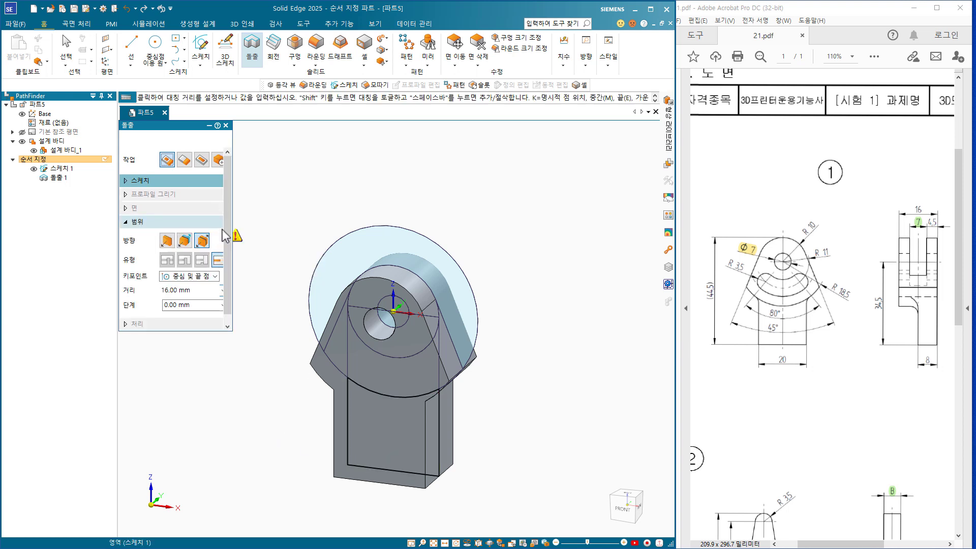
click(167, 260)
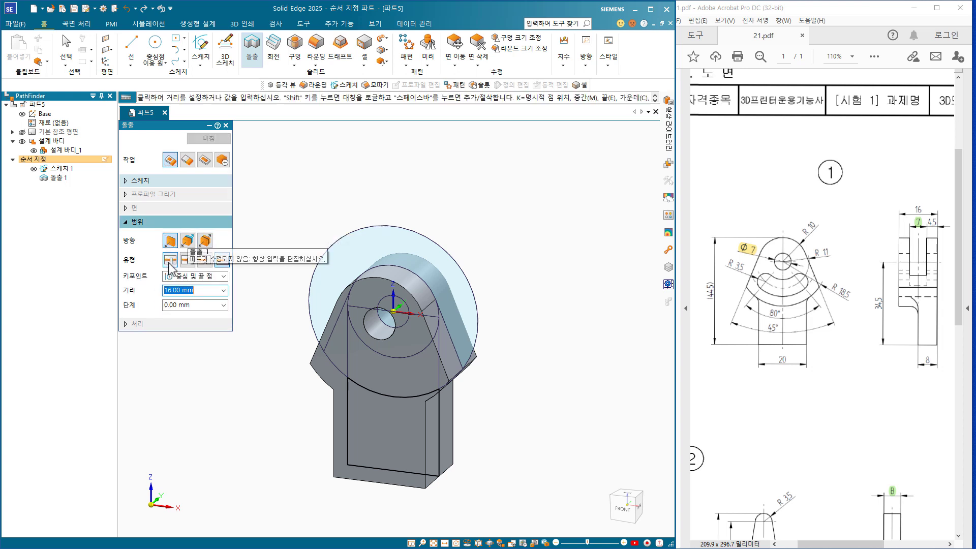
key(Return)
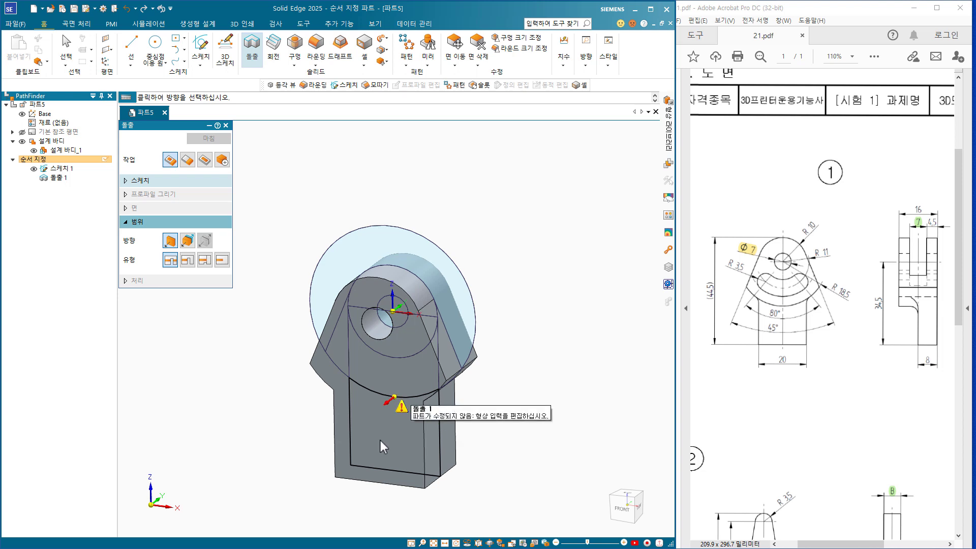
click(205, 161)
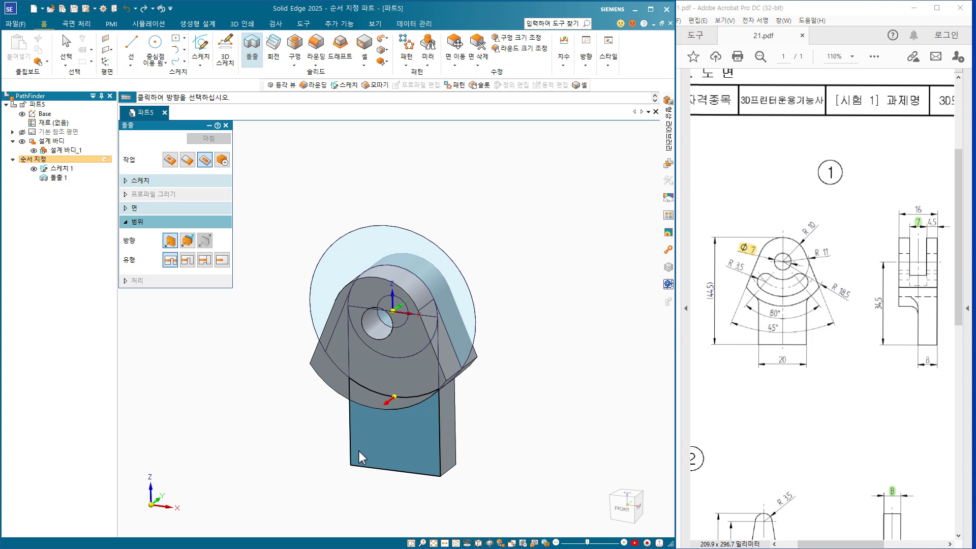
click(360, 445)
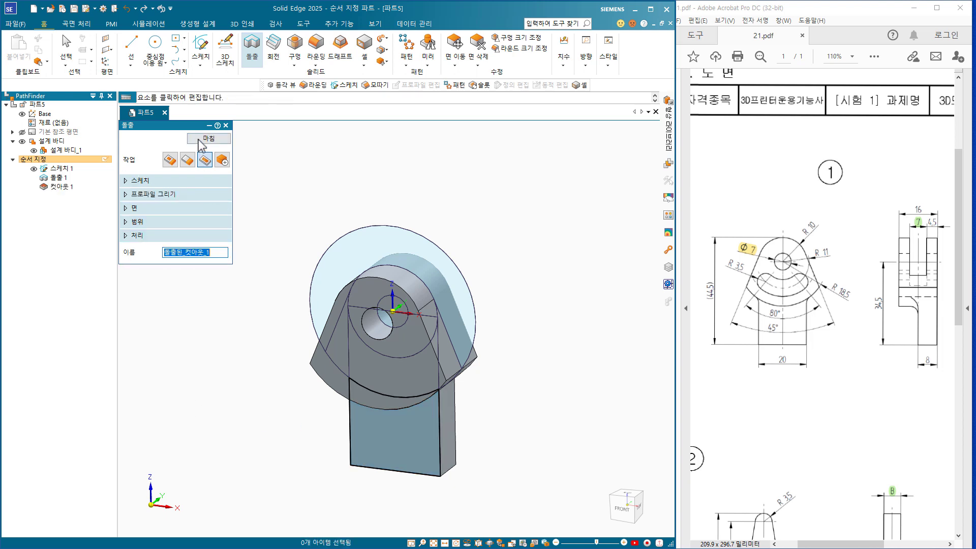
Finish the leg cutout and hide the front-view profile sketch
click(202, 145)
key(Escape)
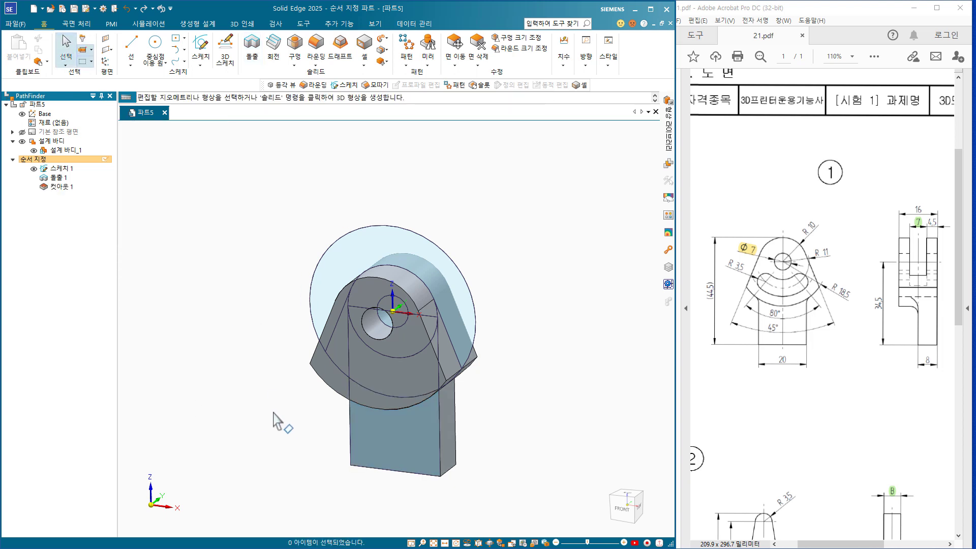
click(33, 168)
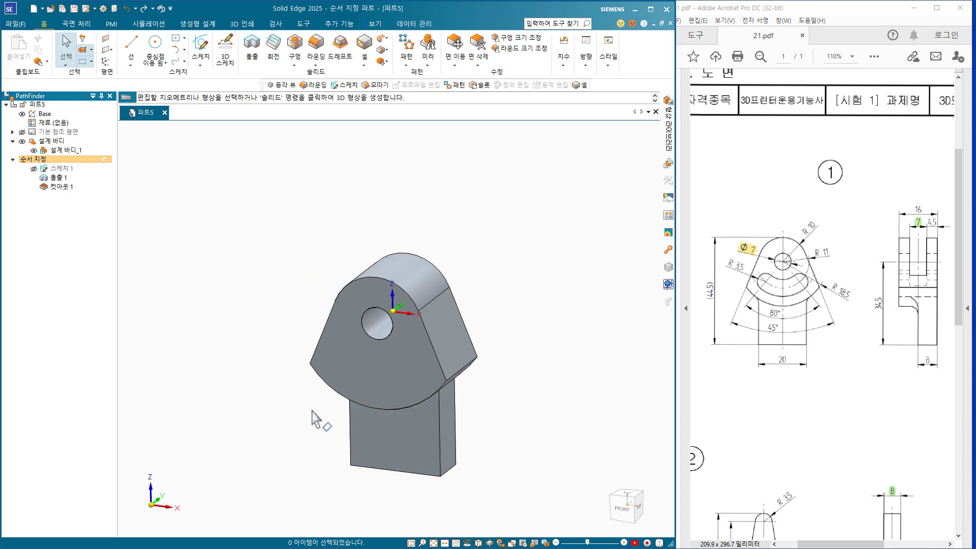
Start an Extrude profile using the coincident plane option on the front base reference plane
click(252, 51)
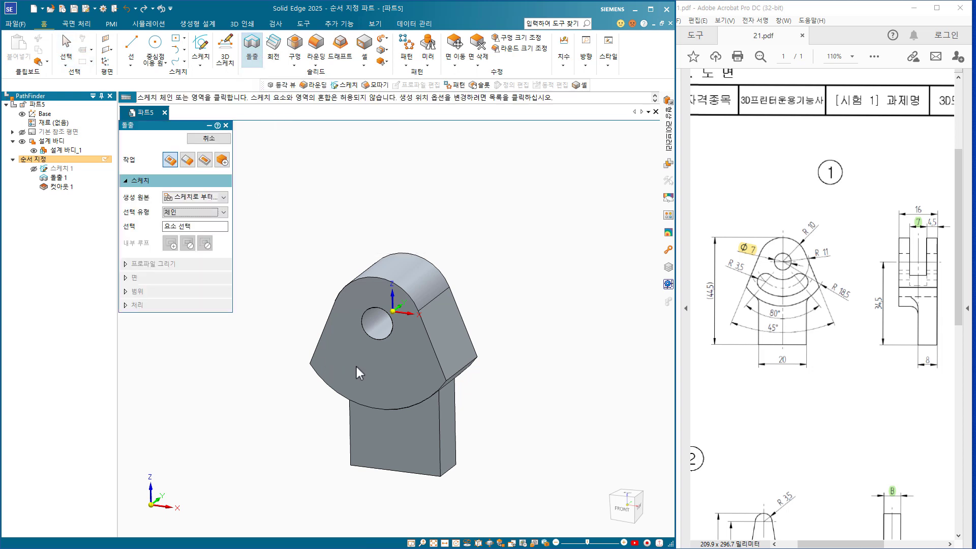
click(223, 197)
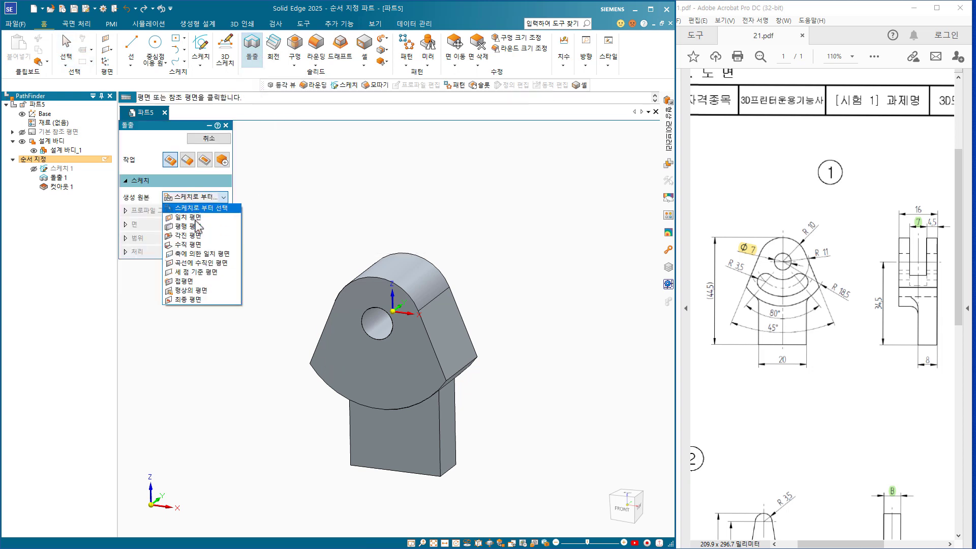
click(185, 207)
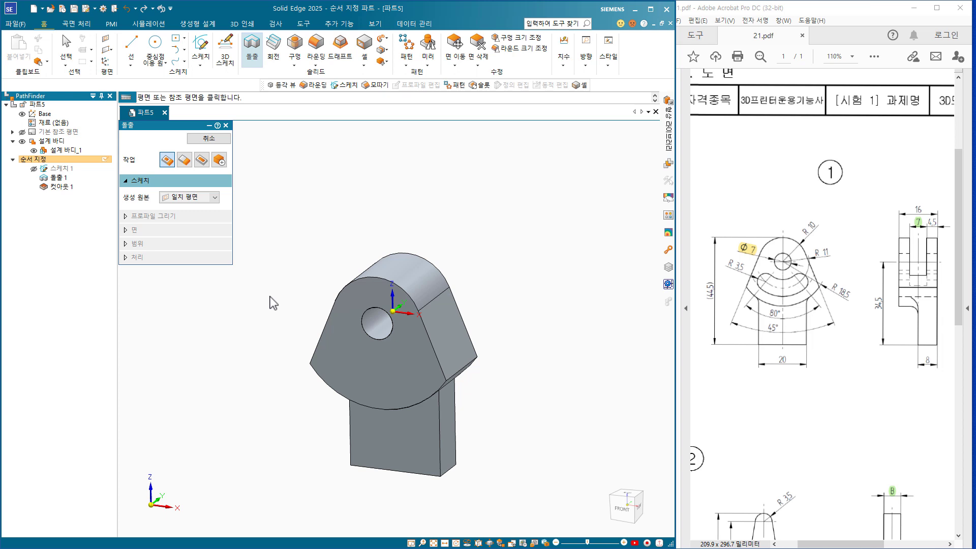
right_click(405, 309)
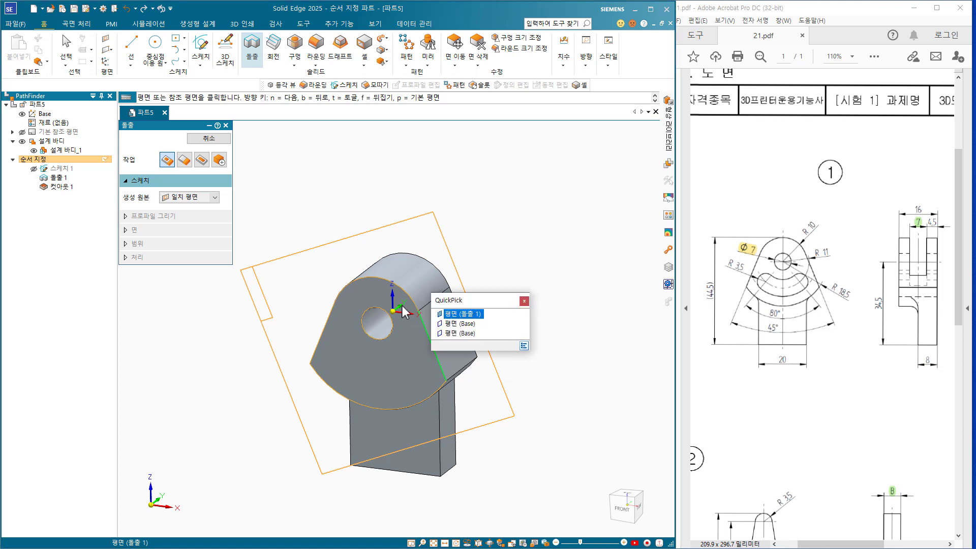
click(463, 327)
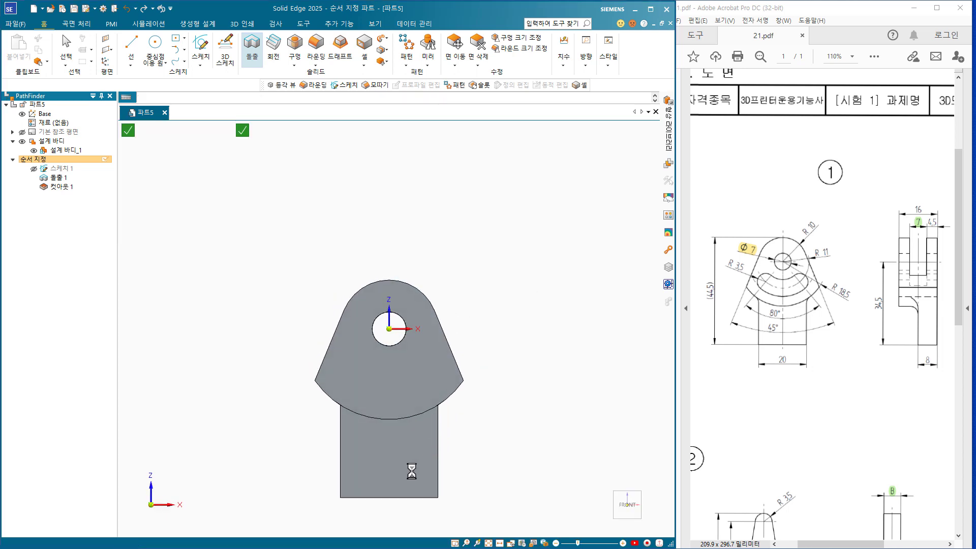
Draw a centre-point arc of about 13 mm radius around the origin, spanning the flared part below the hole
scroll(392, 446, up, 3)
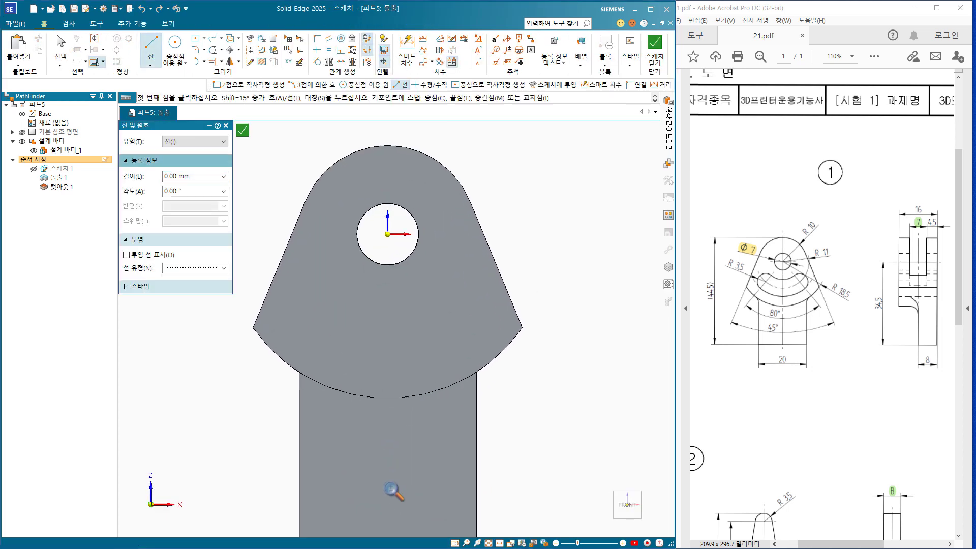
shift+middle_drag(408, 416, 418, 462)
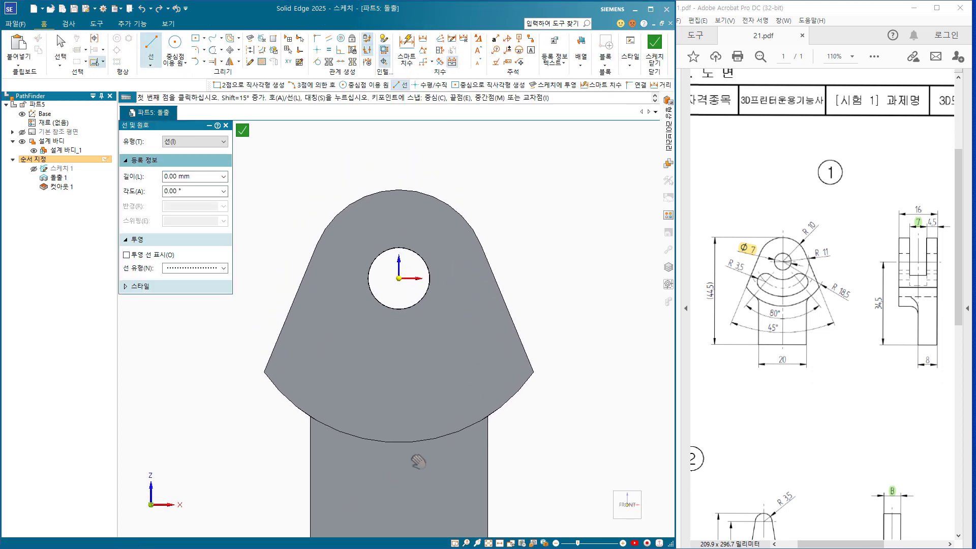
click(204, 61)
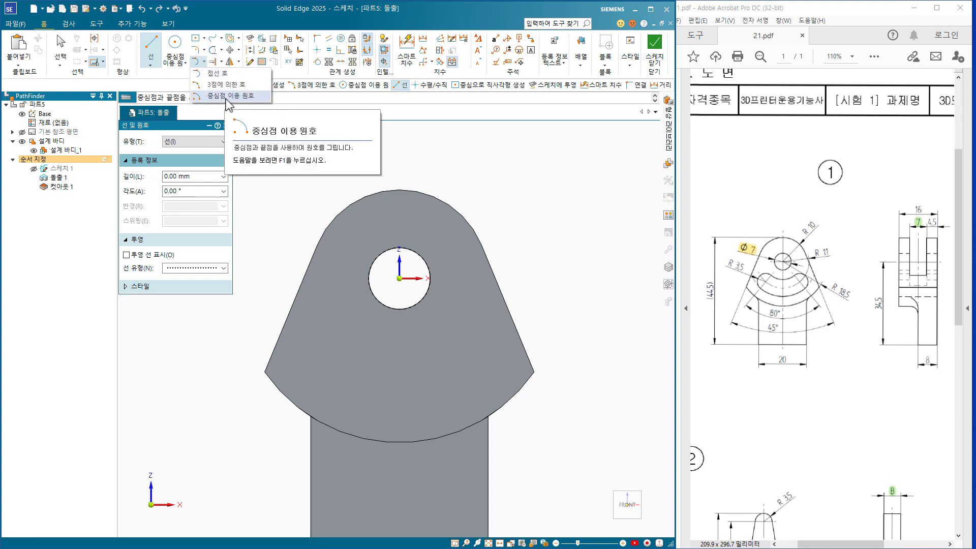
click(227, 96)
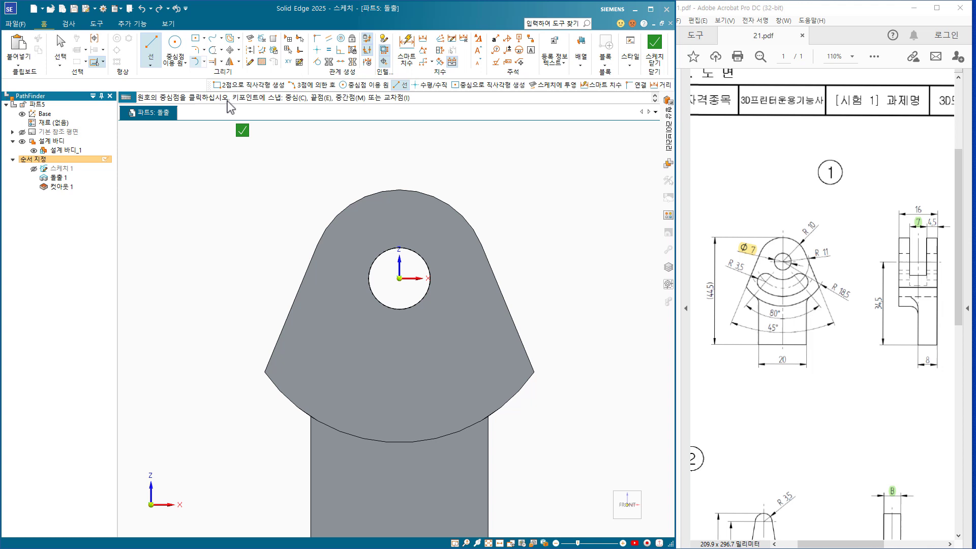
click(400, 279)
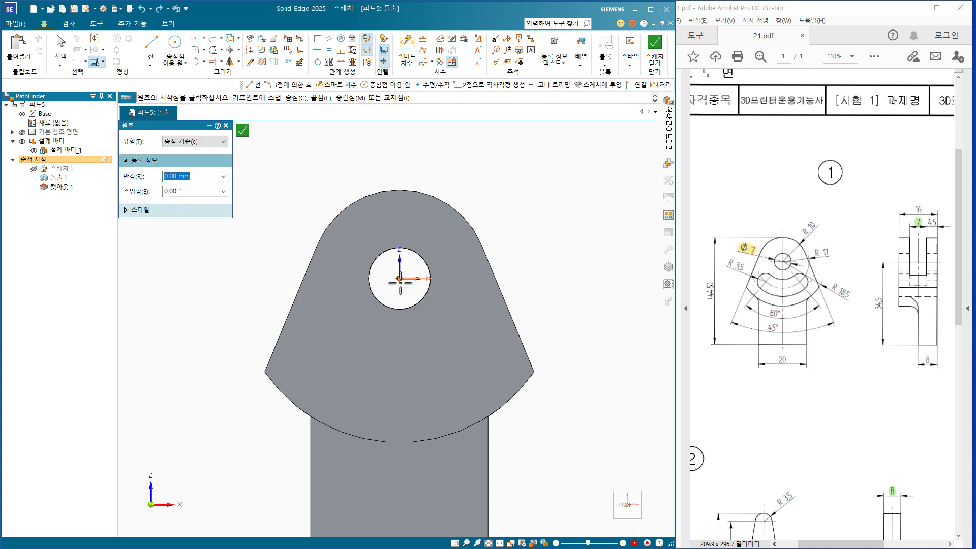
click(330, 373)
click(478, 369)
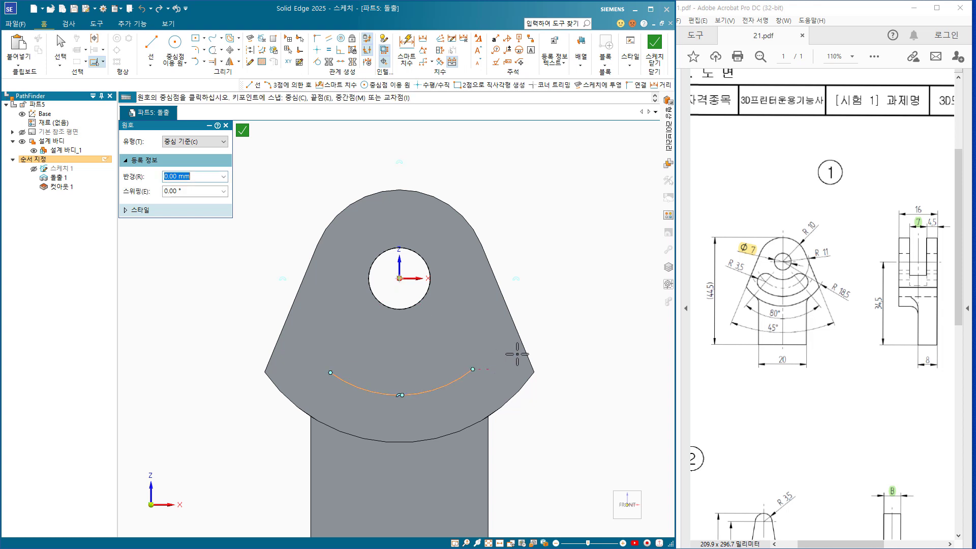
key(Escape)
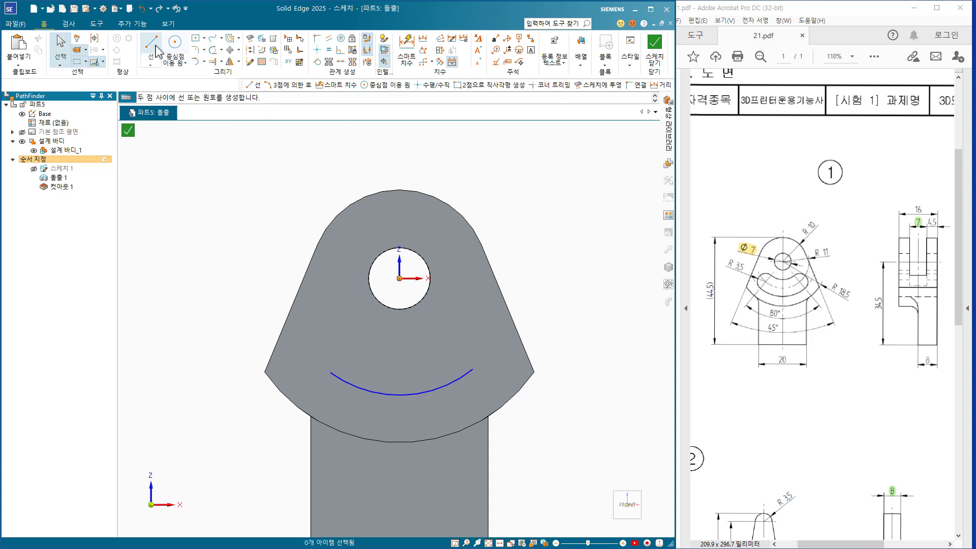
Draw two lines connecting the arc's left and right endpoints to the origin
click(150, 49)
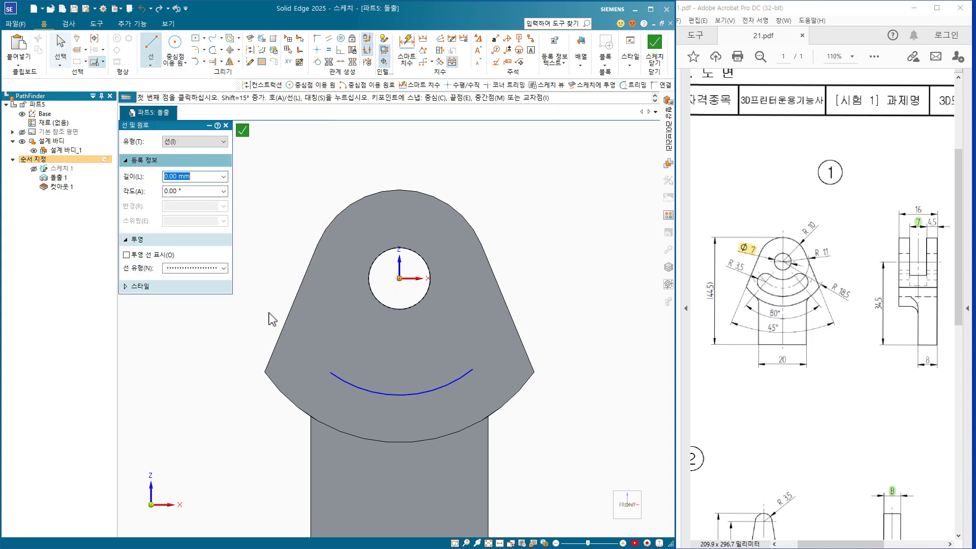
click(330, 373)
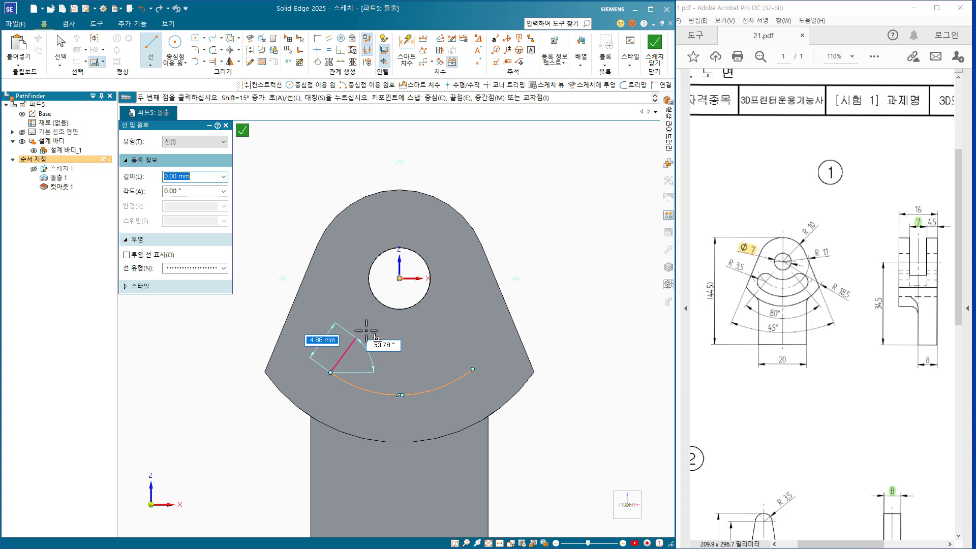
click(399, 278)
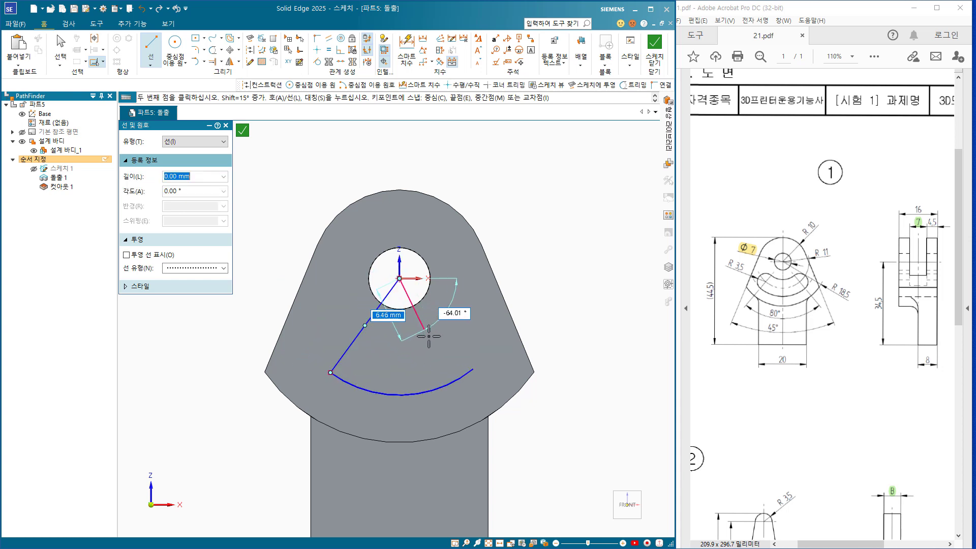
click(473, 368)
key(Escape)
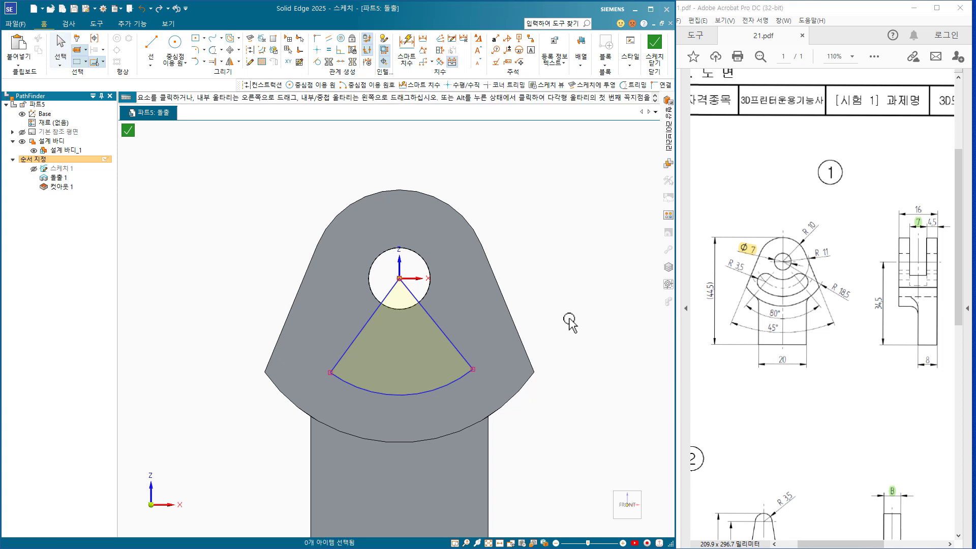
Convert the two slanted lines between the arc's ends and the origin to construction geometry
click(349, 350)
ctrl+click(462, 355)
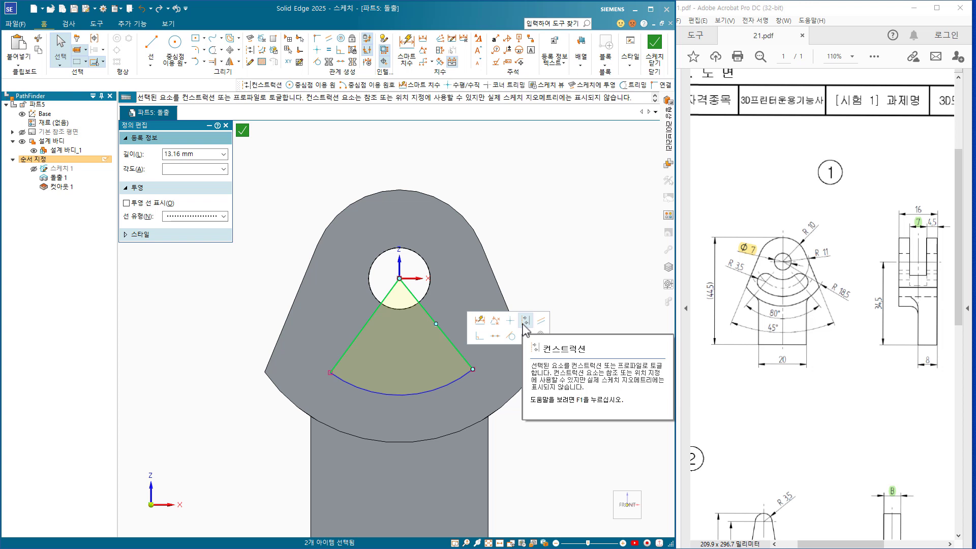
click(525, 321)
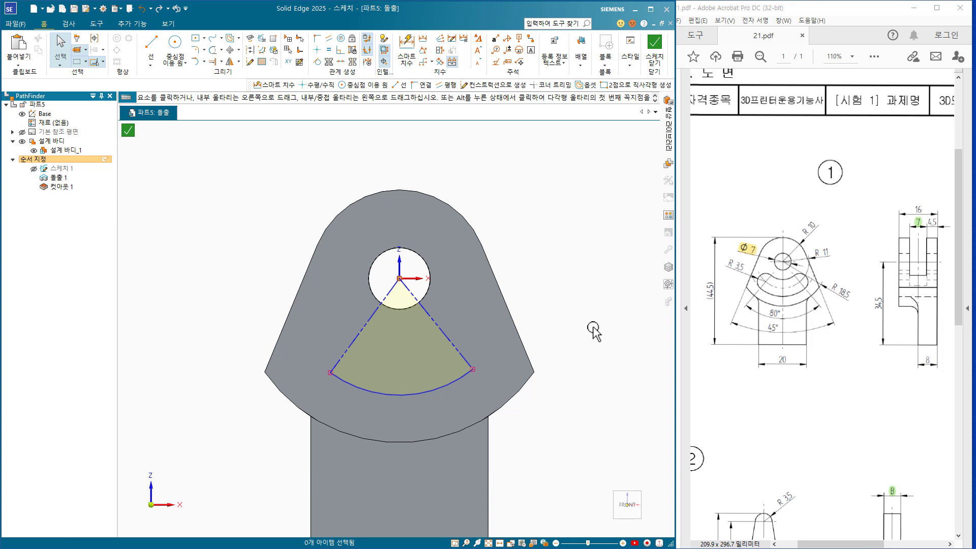
Dimension the angle between the two construction lines as 80°
click(406, 54)
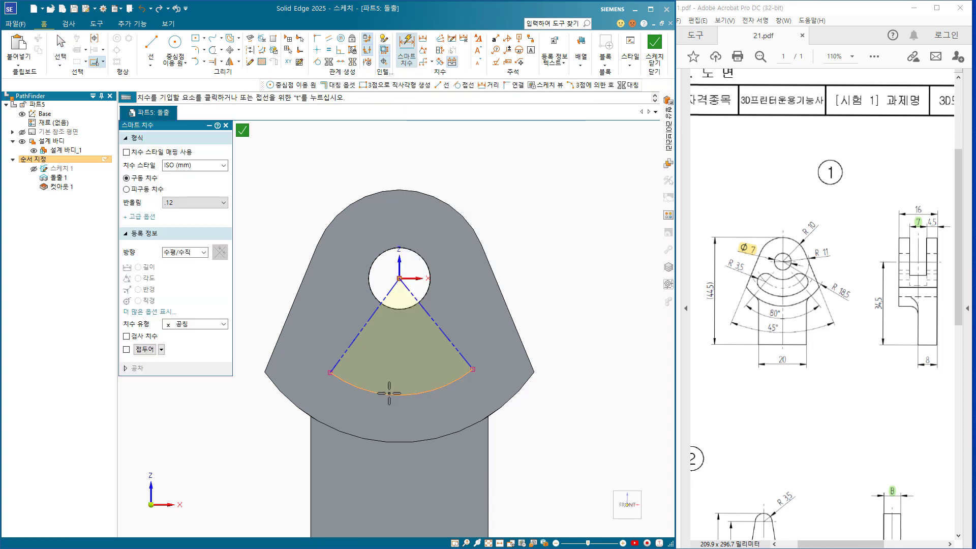
click(351, 342)
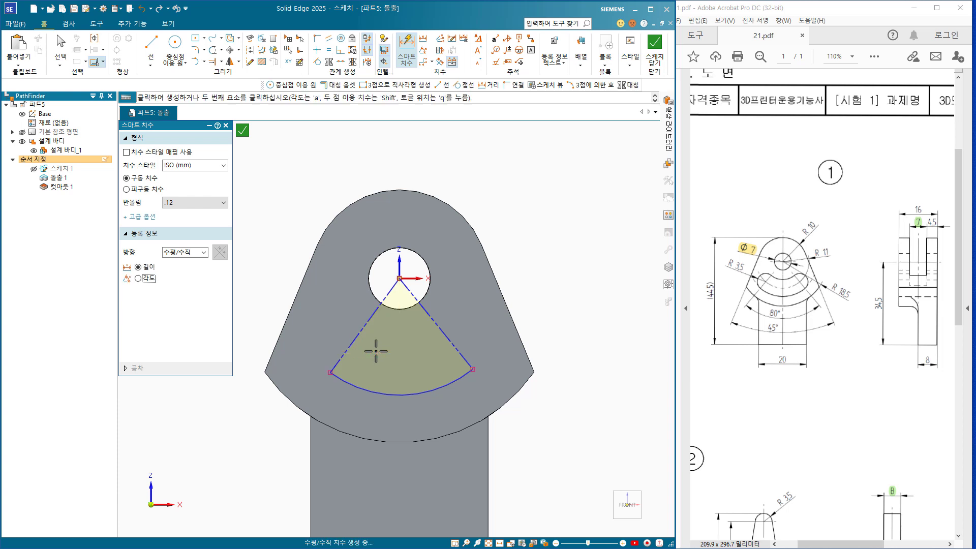
key(a)
click(453, 346)
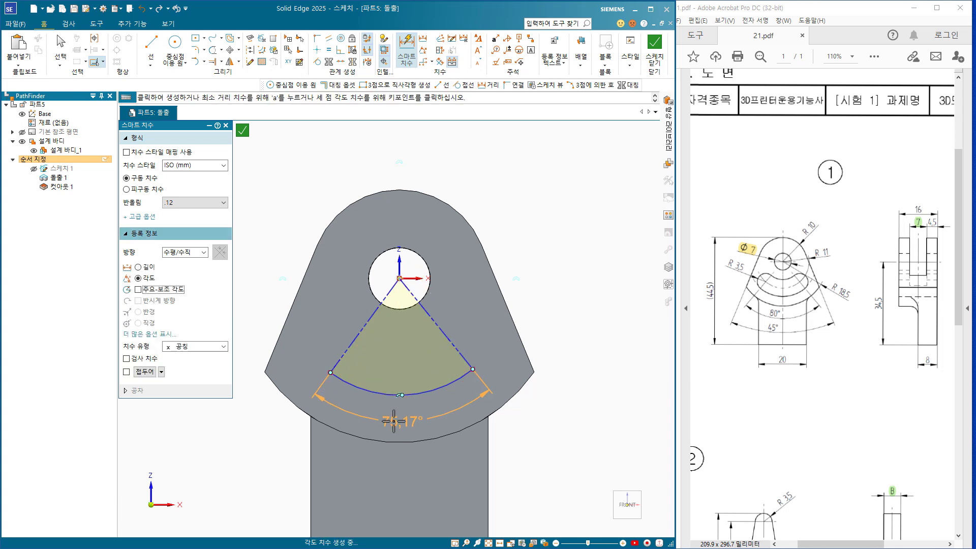
click(399, 419)
key(Return)
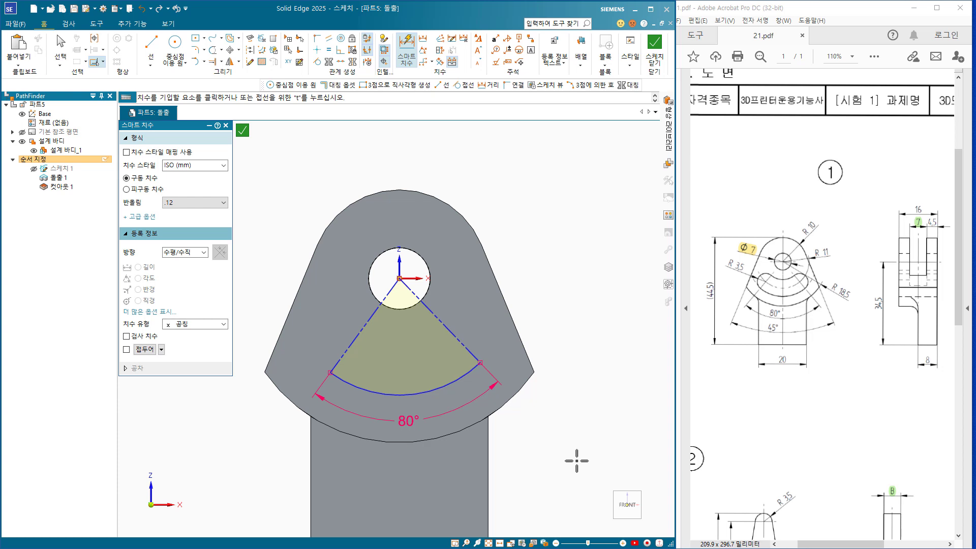
Dimension the angle between the left construction line and the vertical axis as 40°
click(372, 327)
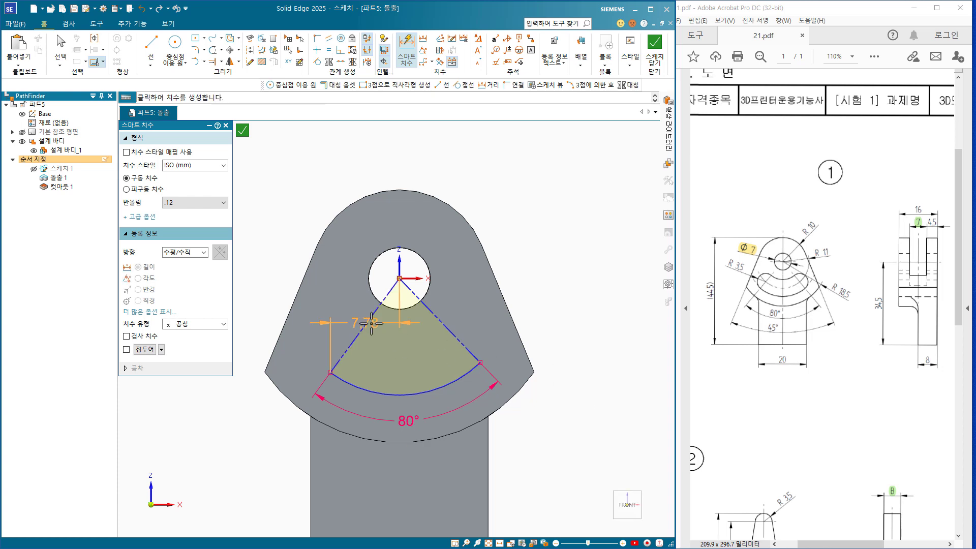
key(a)
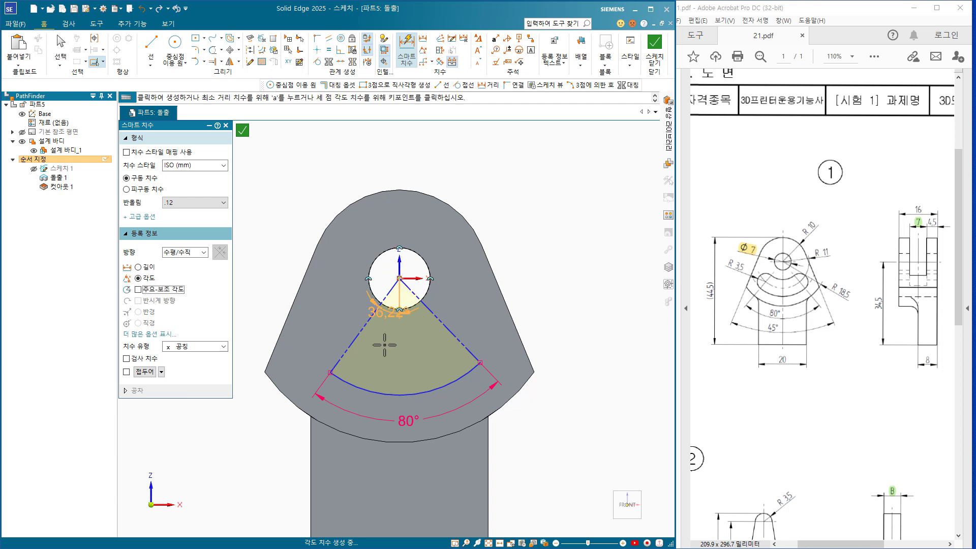
click(381, 350)
text(4)
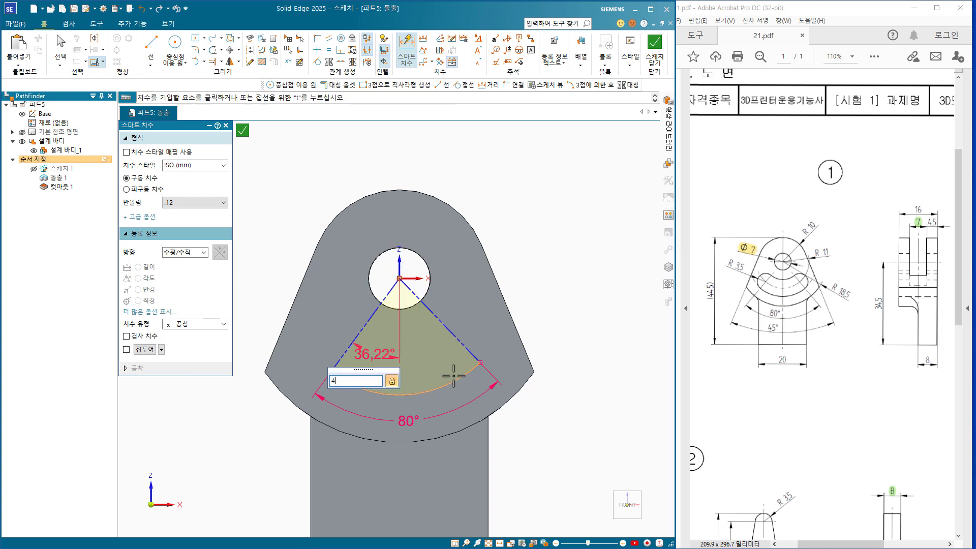
text(0)
key(Return)
key(Escape)
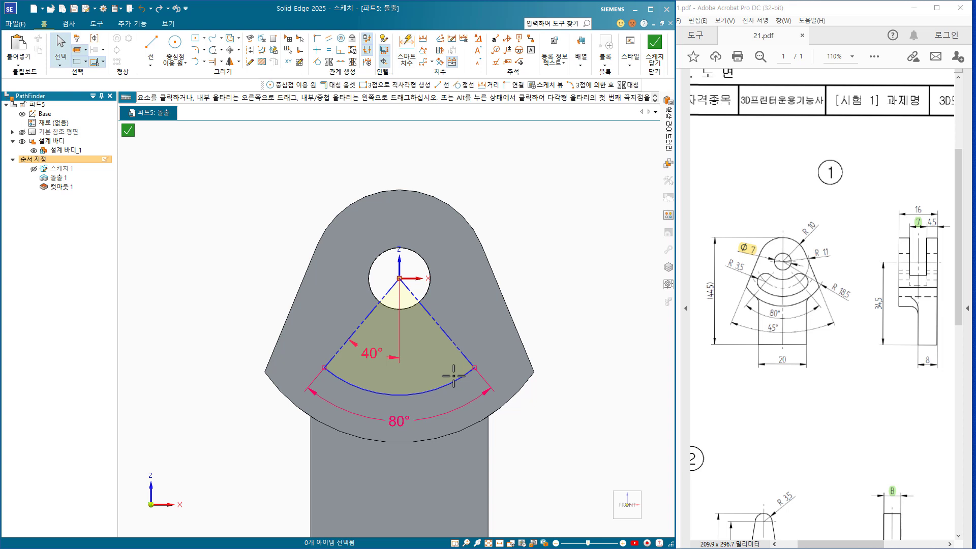
Dimension the arc's radius as 11 mm
click(408, 56)
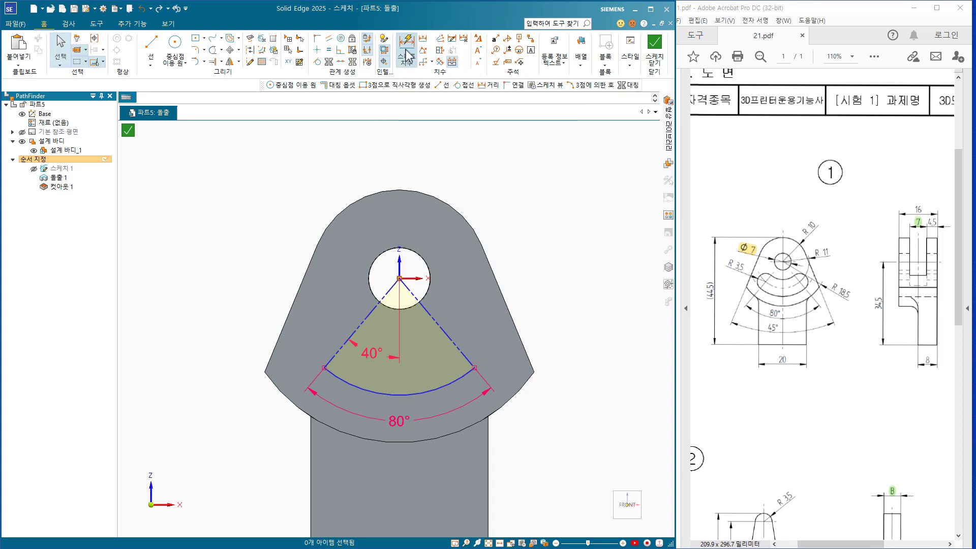
click(445, 389)
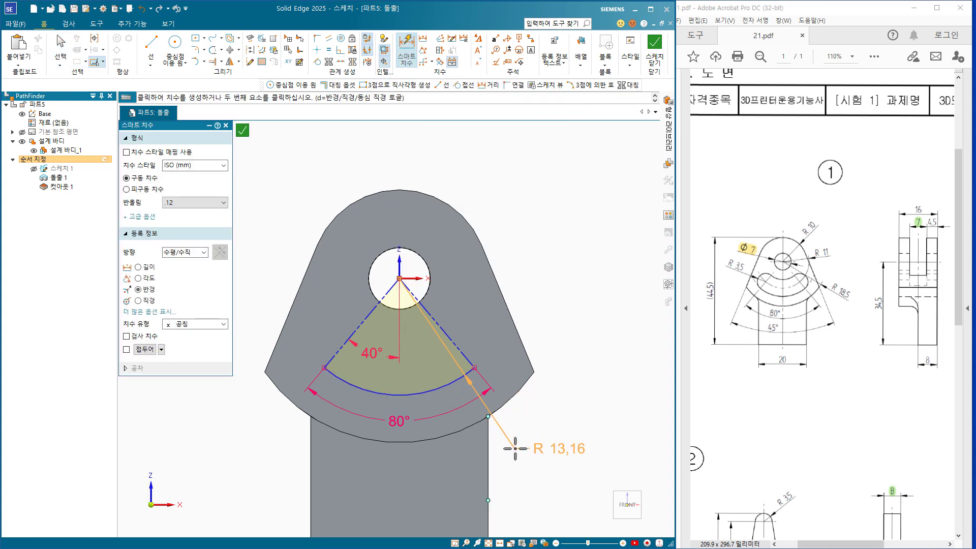
click(450, 477)
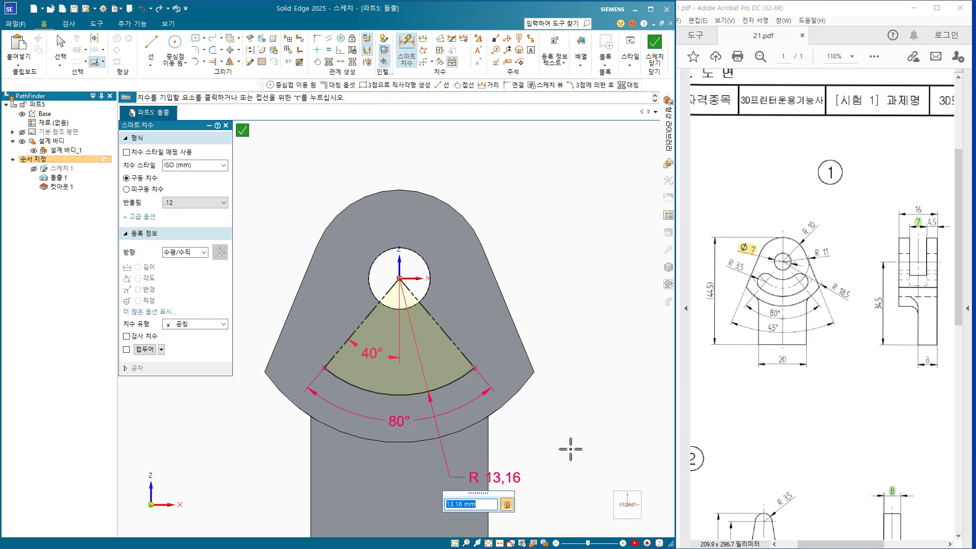
text(11)
key(Return)
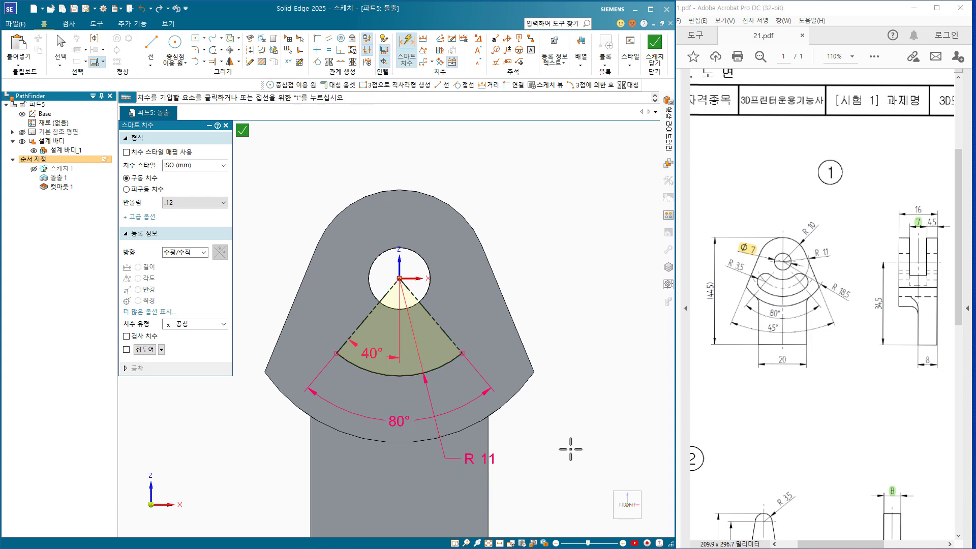
key(Escape)
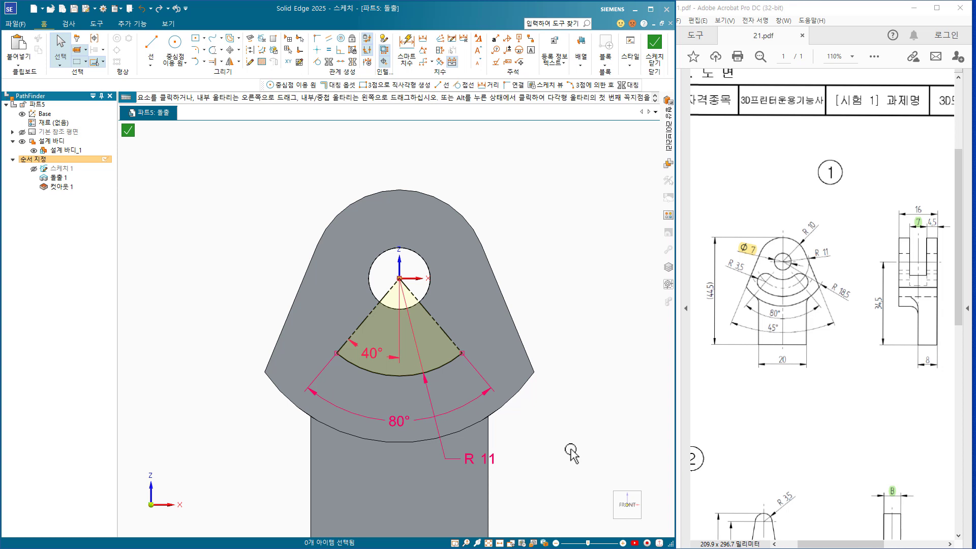
Create a 7 mm wide symmetric offset with offset-arc caps around the single R11 arc and finish the sketch
click(239, 38)
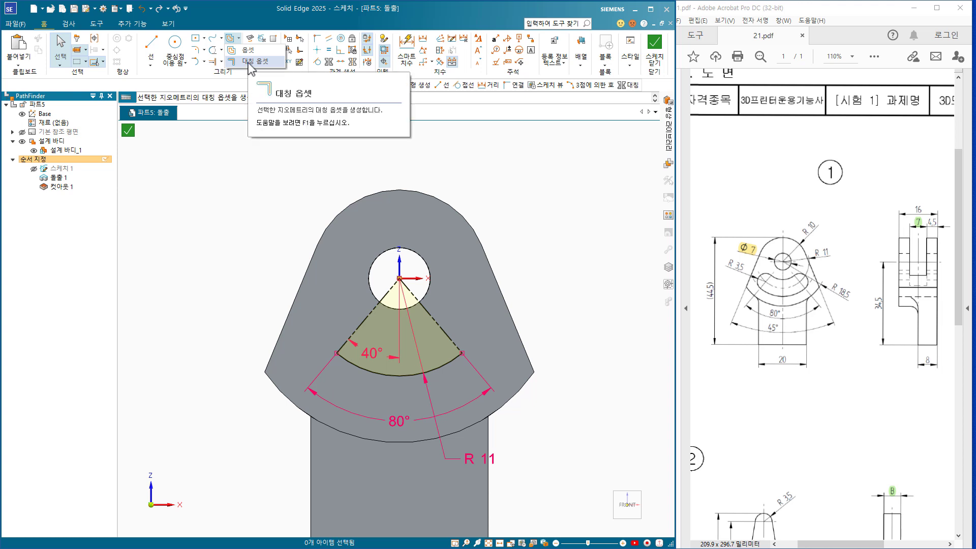
click(251, 61)
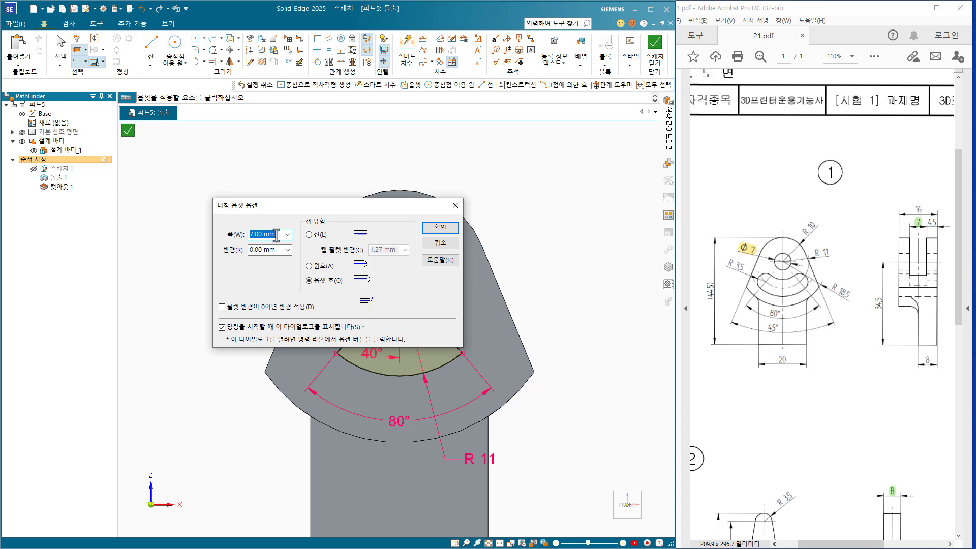
click(435, 244)
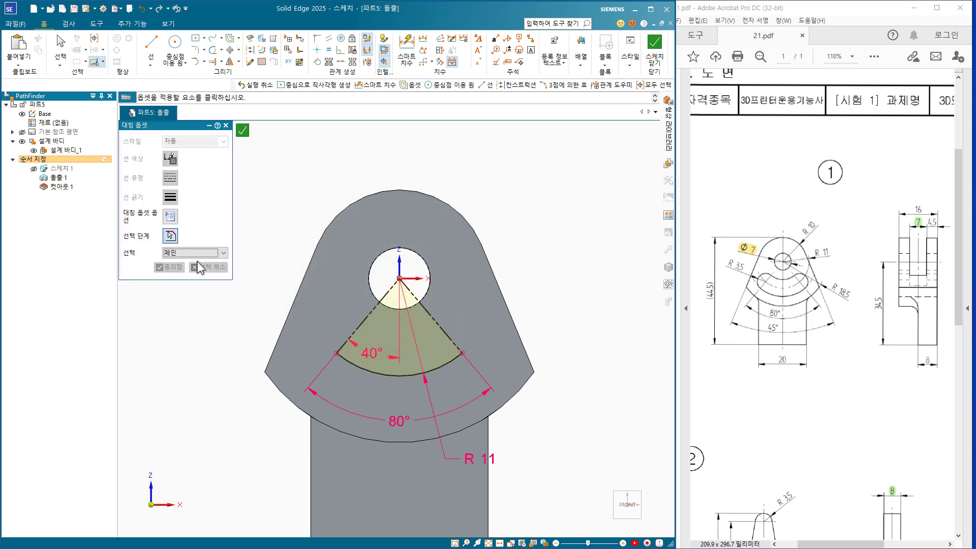
click(194, 253)
click(184, 262)
click(363, 375)
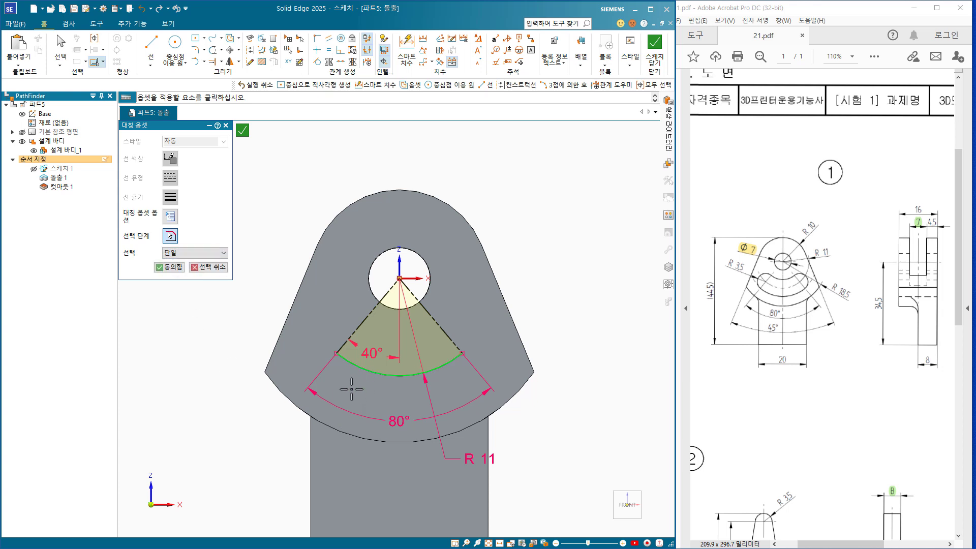
click(170, 267)
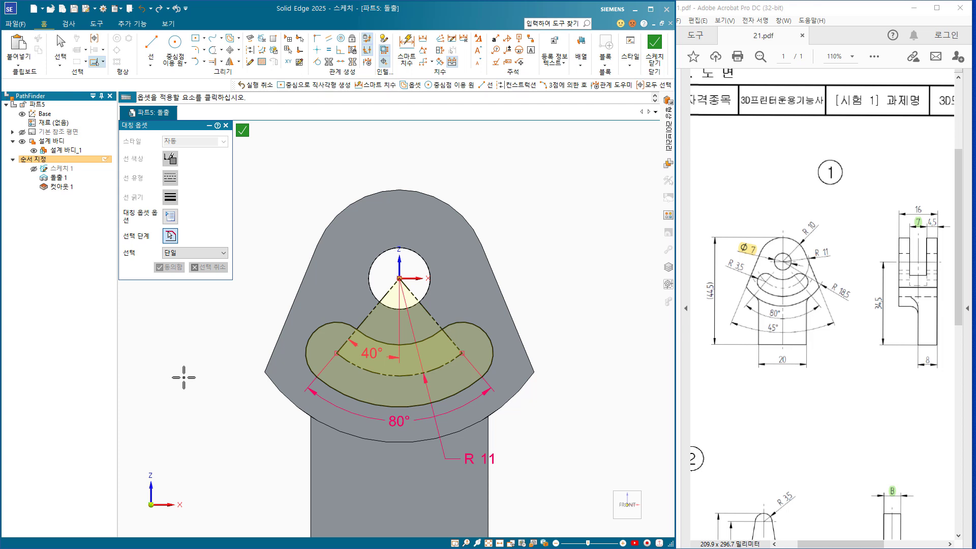
click(654, 46)
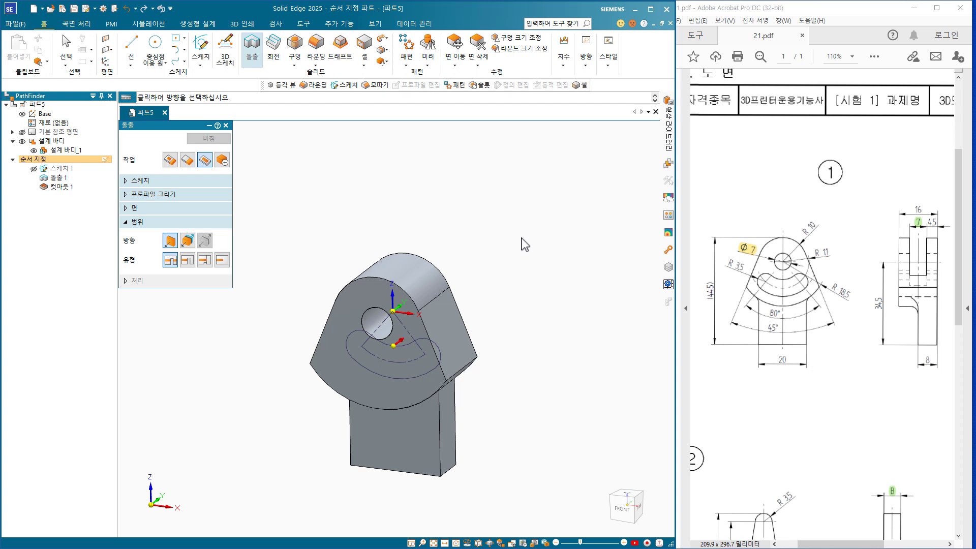
Cut the curved slot profile through the whole body
click(394, 341)
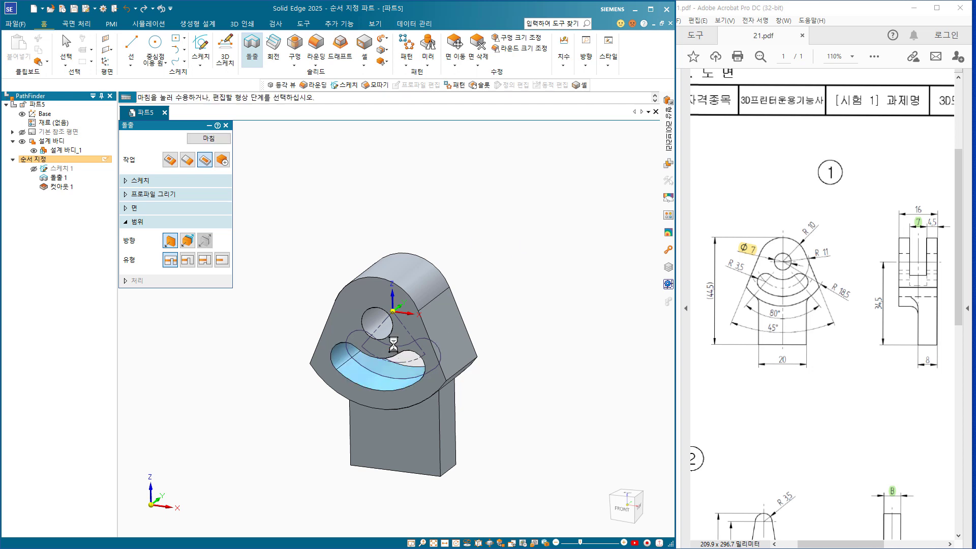
click(212, 140)
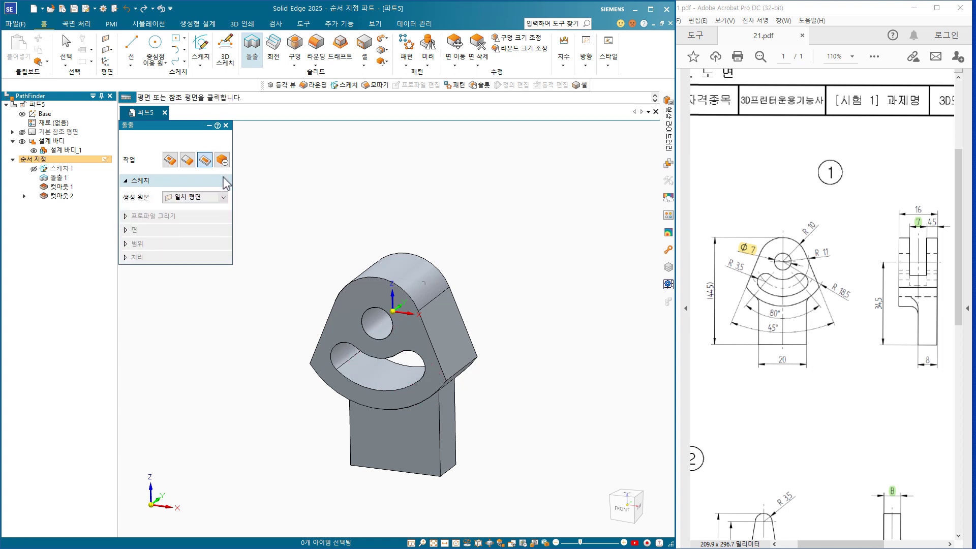
click(212, 140)
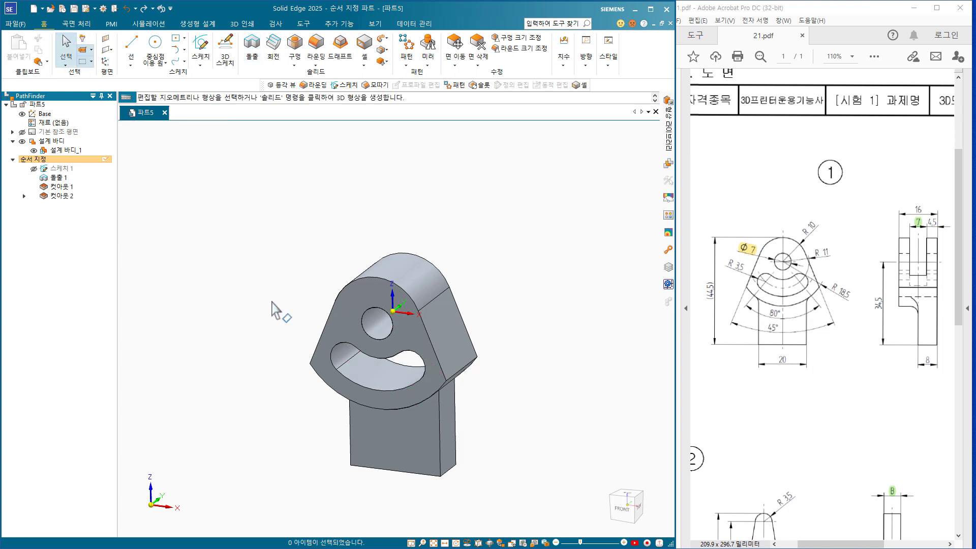
Sketch a 29 mm diameter circle on the front base plane, centred at the origin and touching the slot's outer arc
click(252, 51)
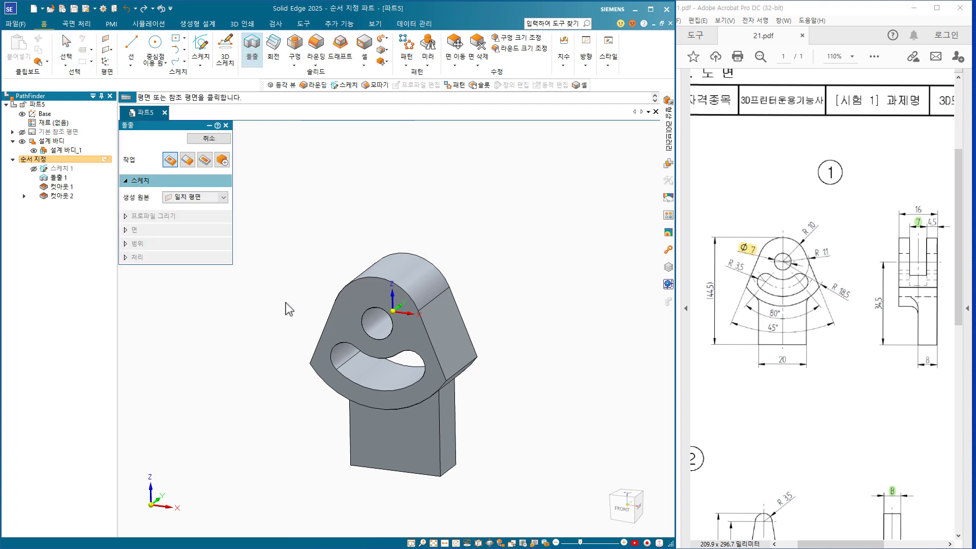
right_click(403, 306)
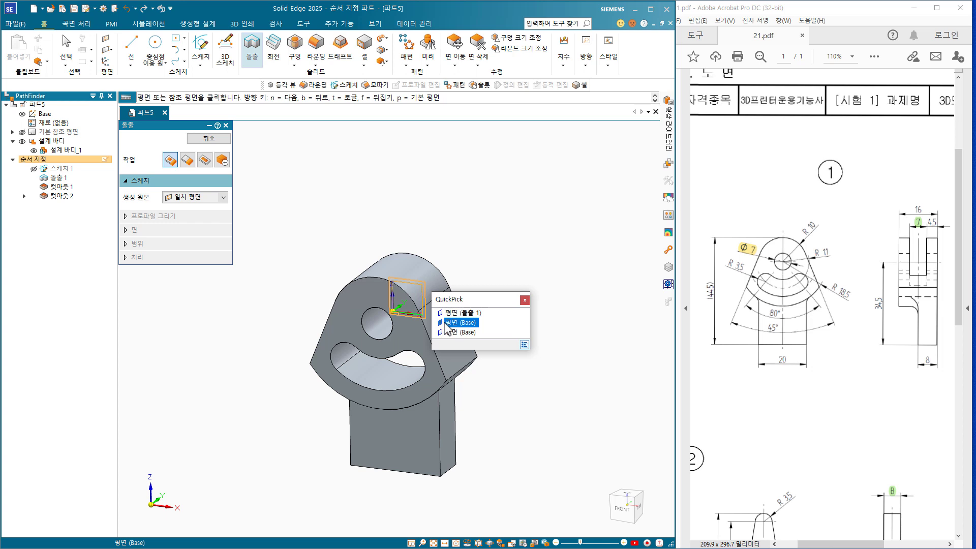
click(458, 322)
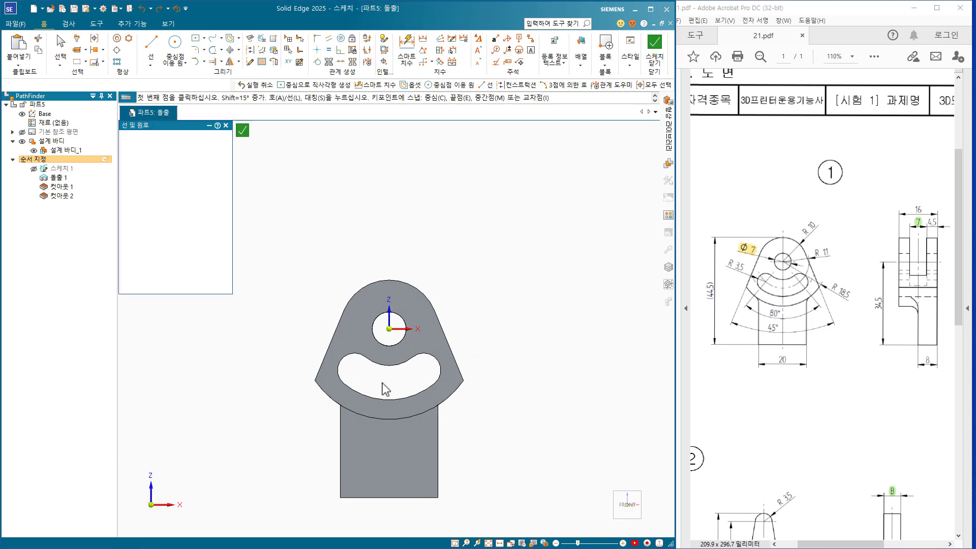
click(178, 45)
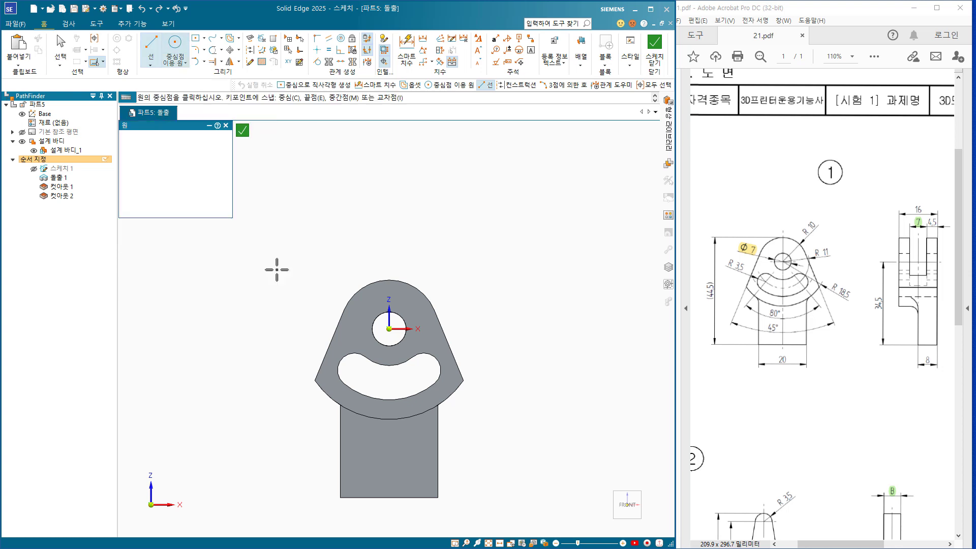
click(389, 329)
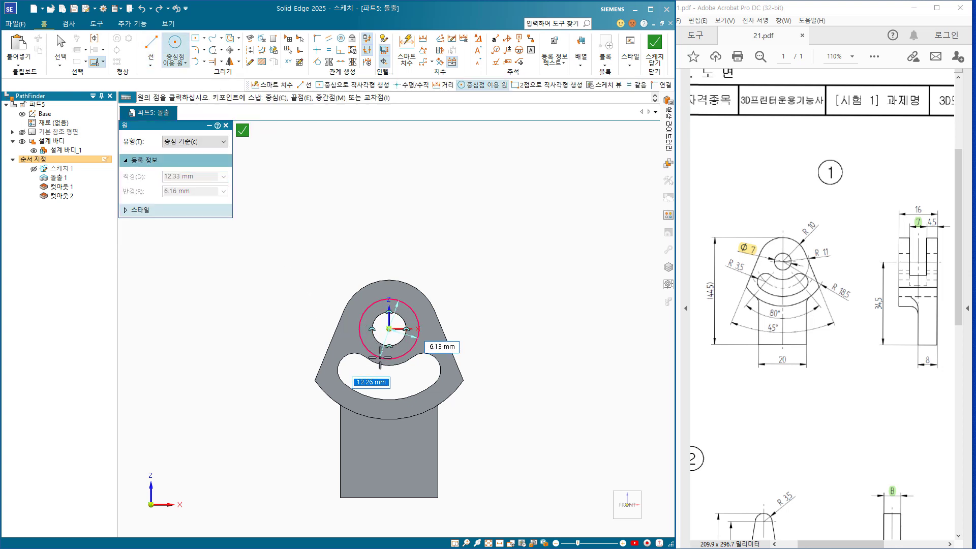
scroll(381, 373, up, 4)
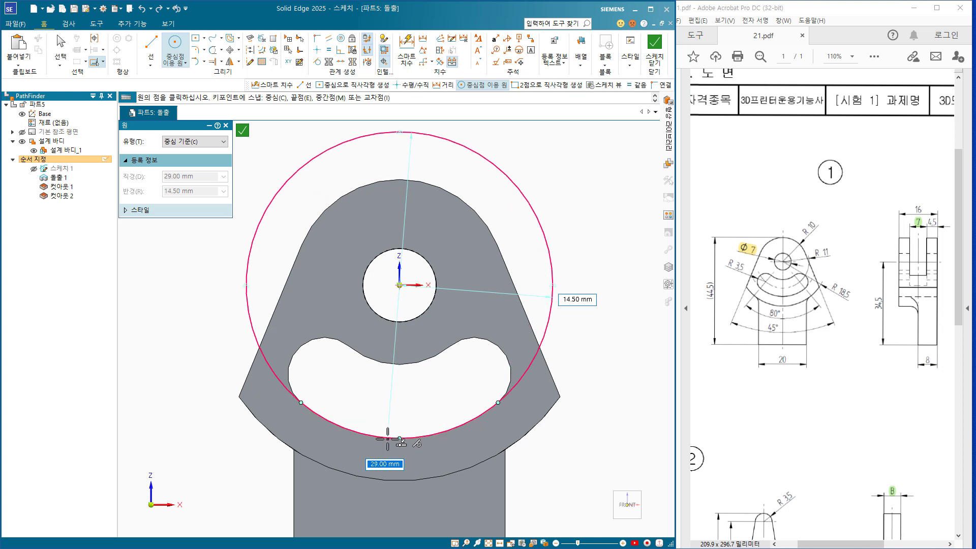
click(388, 438)
key(Escape)
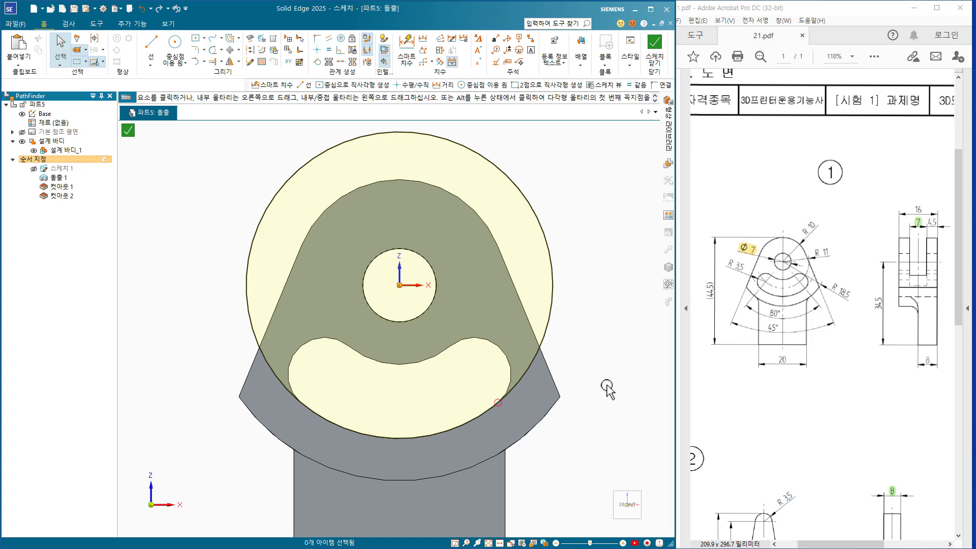
click(655, 47)
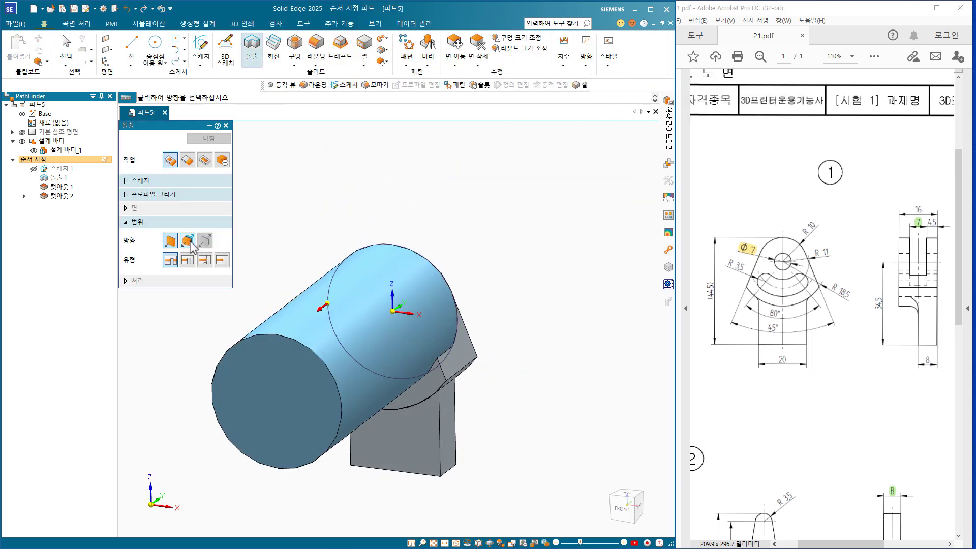
Cut the circle symmetrically about the base plane to a finite total distance of 7 mm, forming the fork gap in the head
click(205, 162)
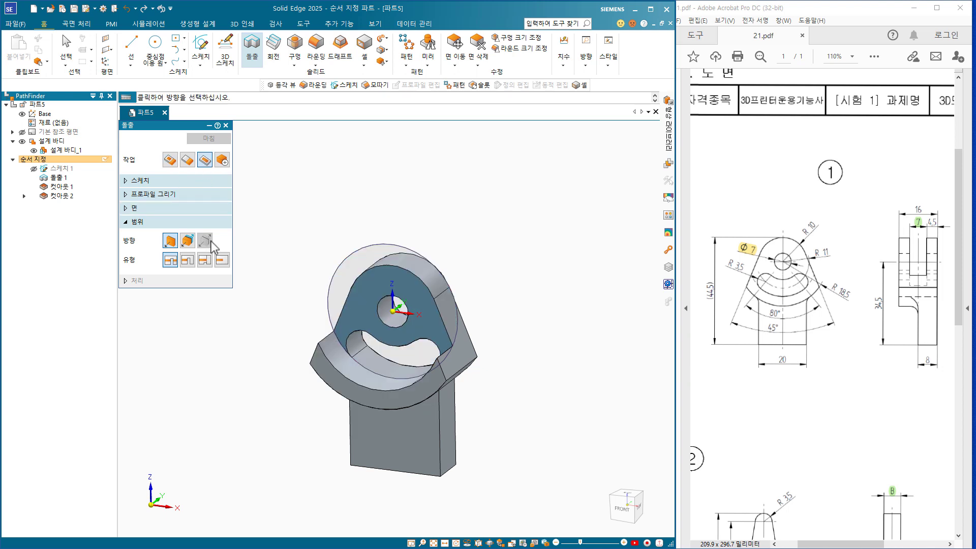
click(222, 261)
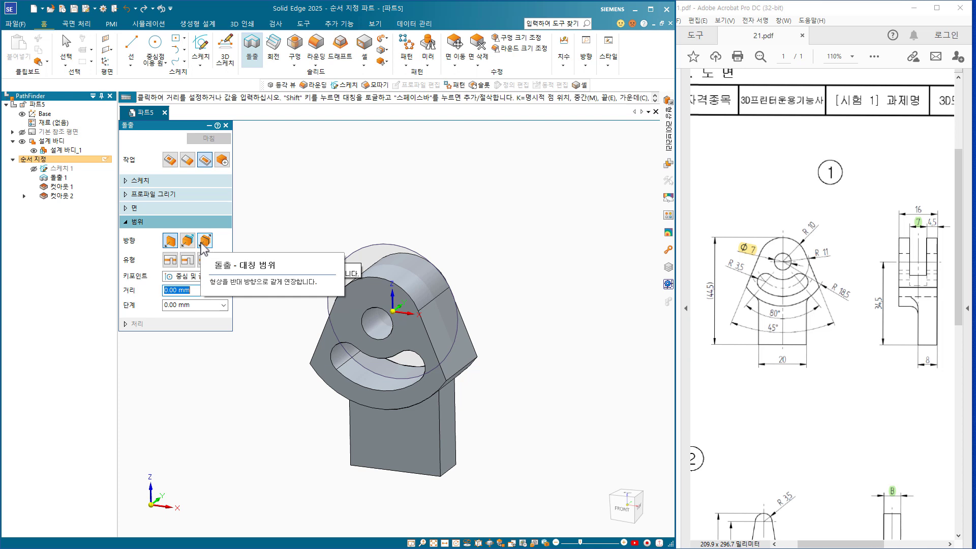
click(203, 242)
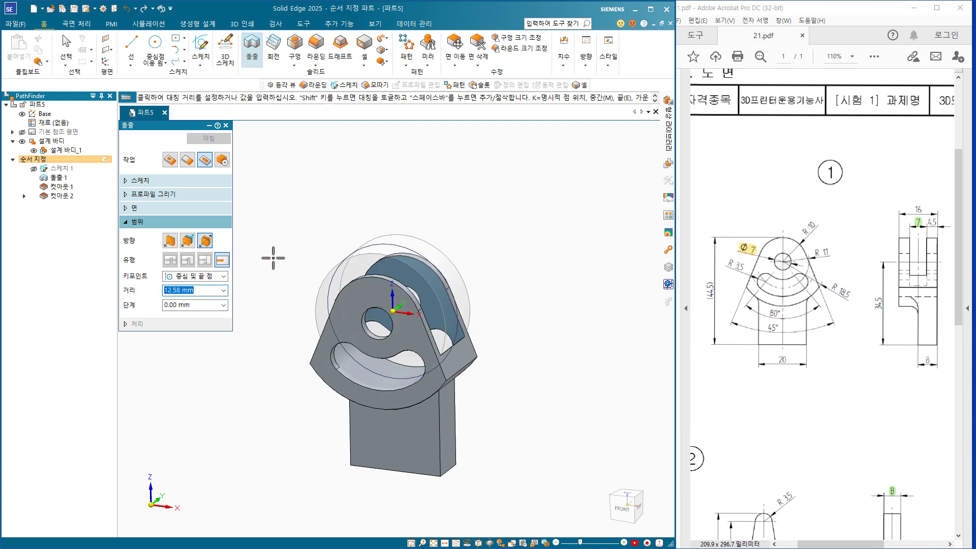
click(273, 258)
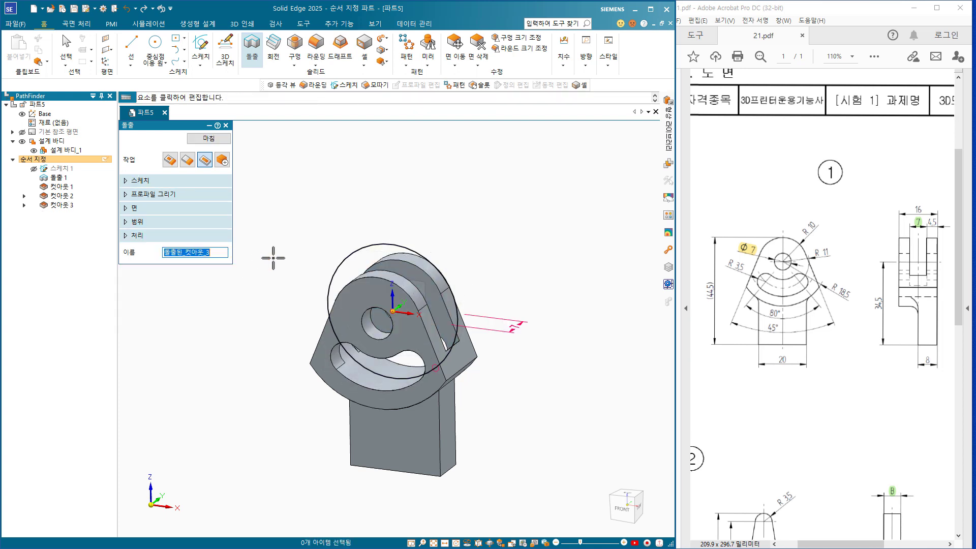
click(220, 139)
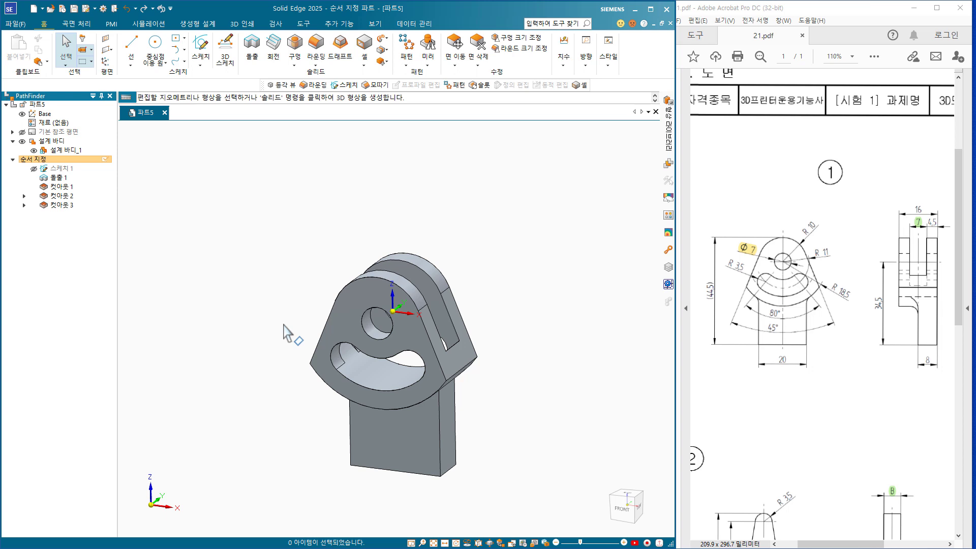
Check the drawing's default round note and apply a 3 mm round to the three edges where the leg meets the head
drag(769, 441, 727, 254)
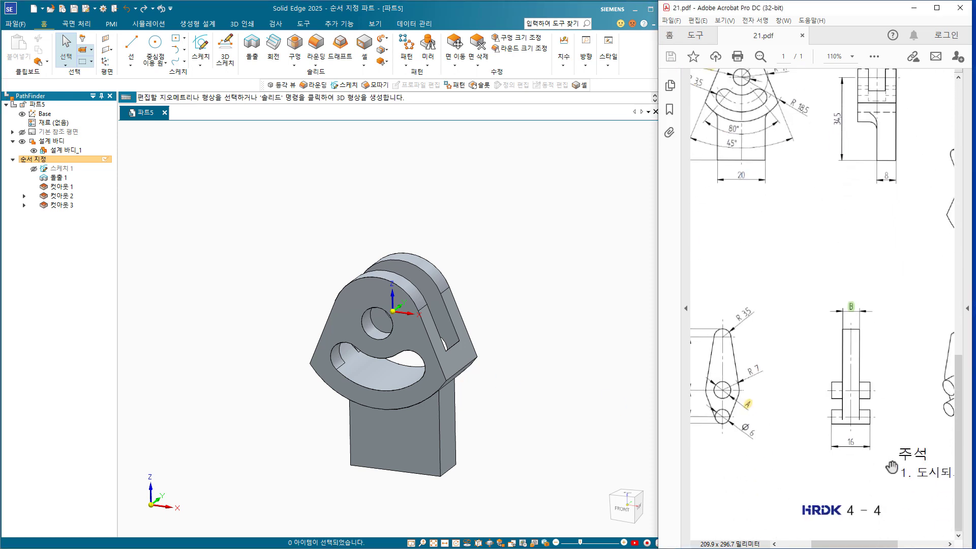
drag(890, 464, 740, 450)
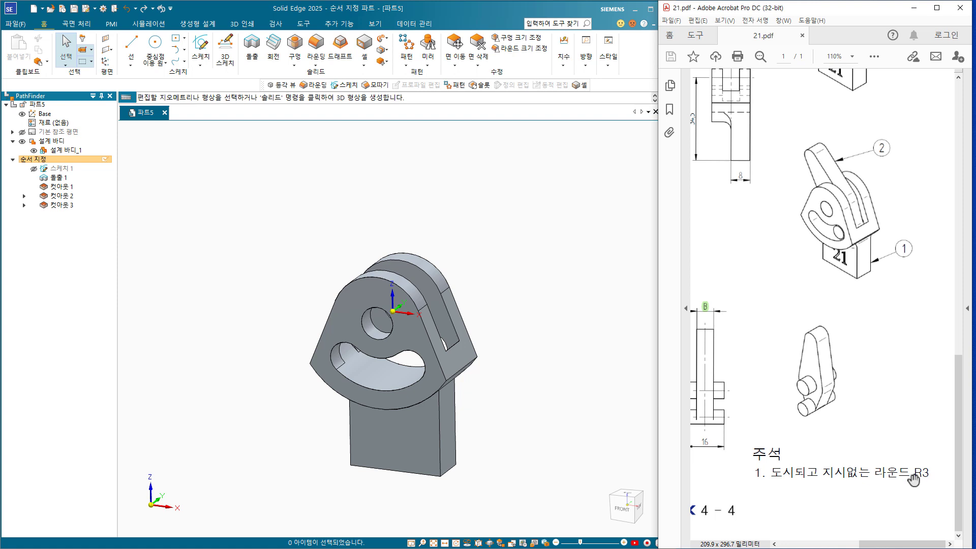
click(319, 46)
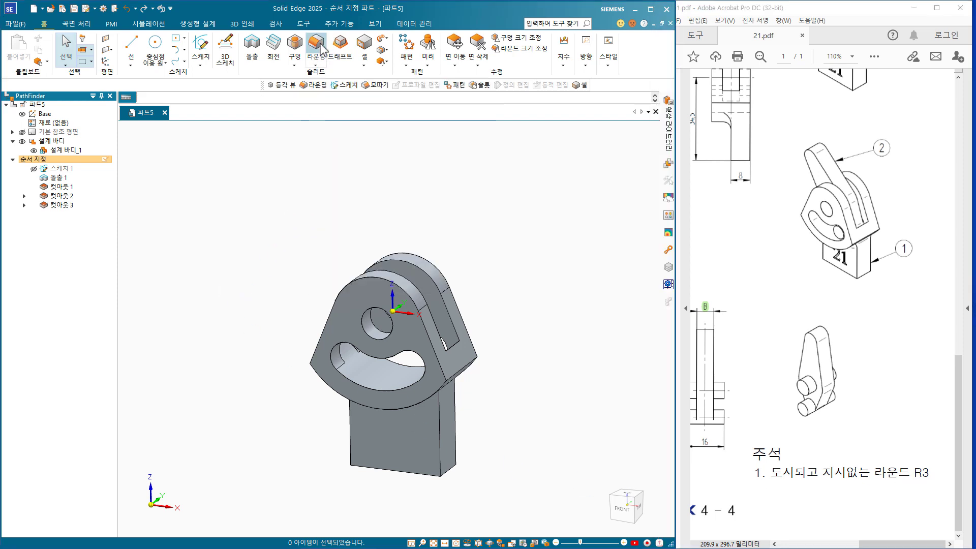
middle_drag(288, 363, 337, 246)
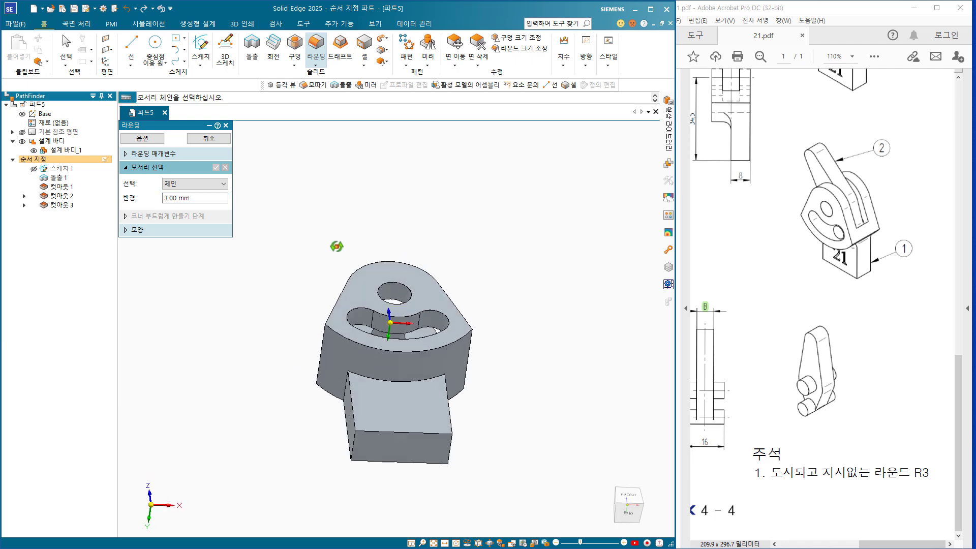
scroll(344, 383, up, 2)
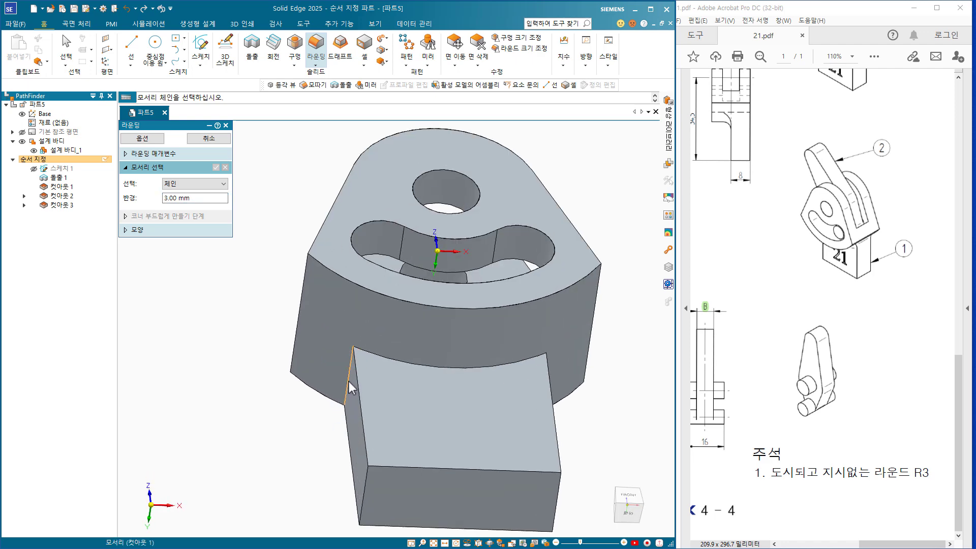
click(349, 381)
middle_drag(402, 377, 456, 381)
click(514, 376)
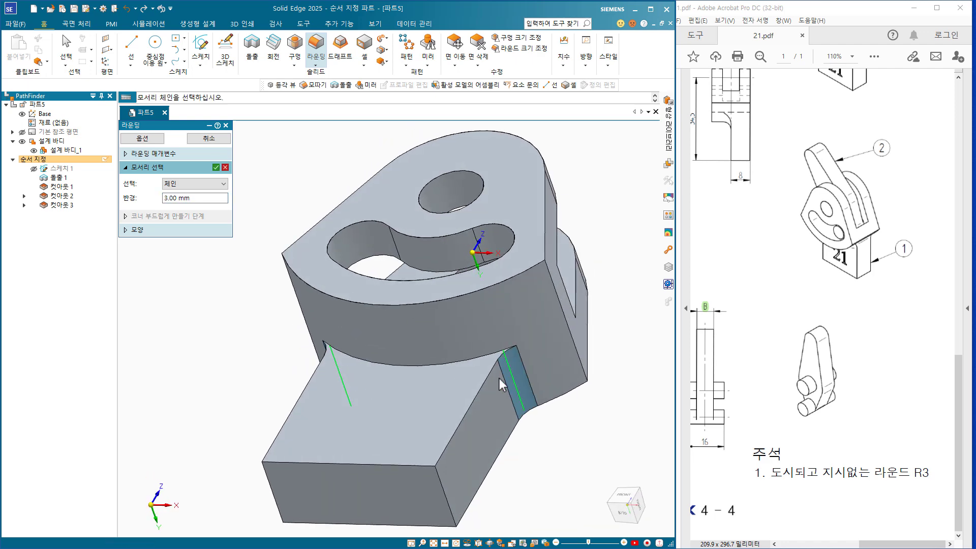
click(370, 362)
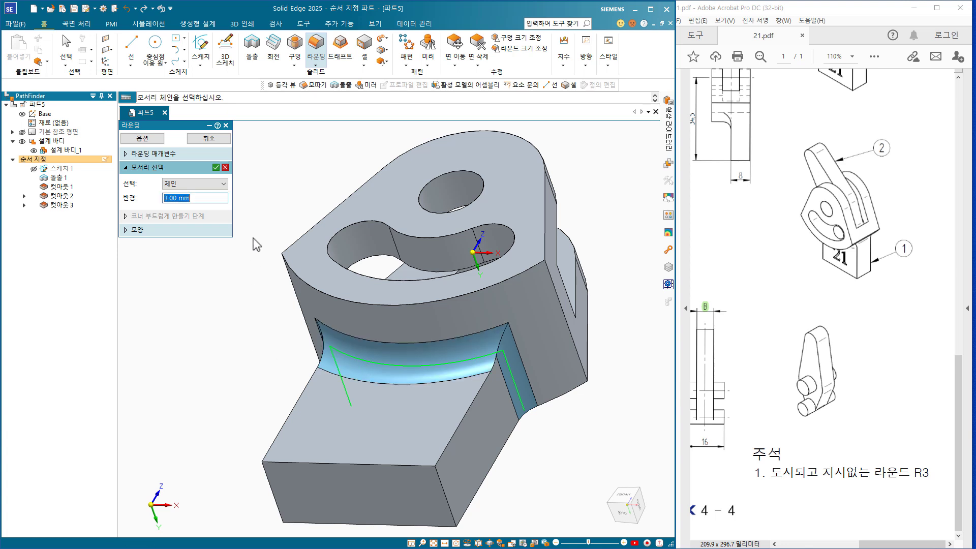
click(216, 167)
click(209, 138)
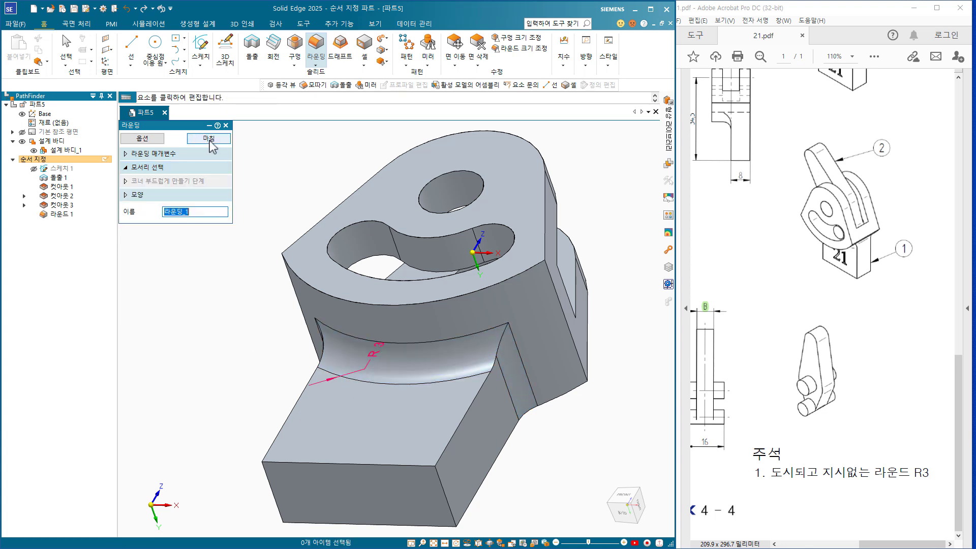
click(210, 141)
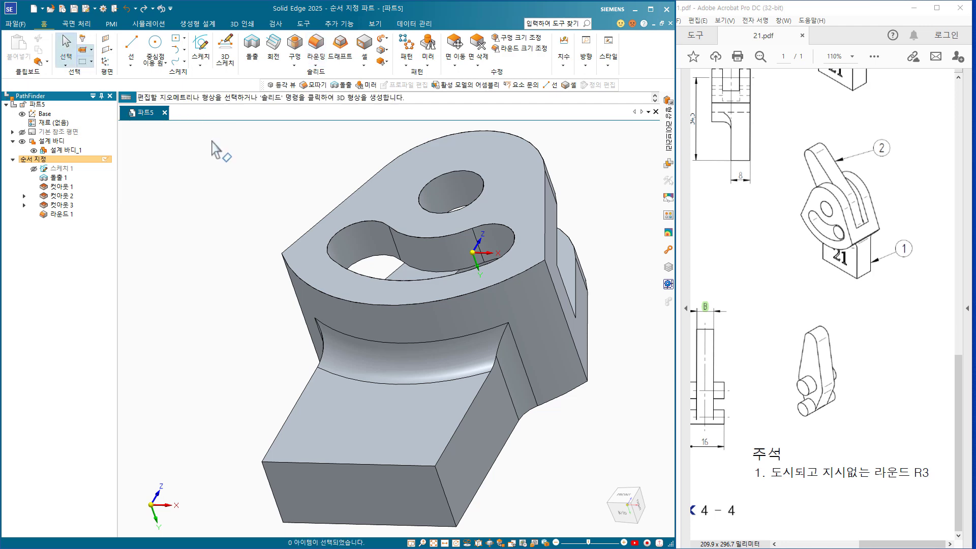
Start an extrusion profile on the leg's front face and enter a text profile reading 21
key(ctrl+i)
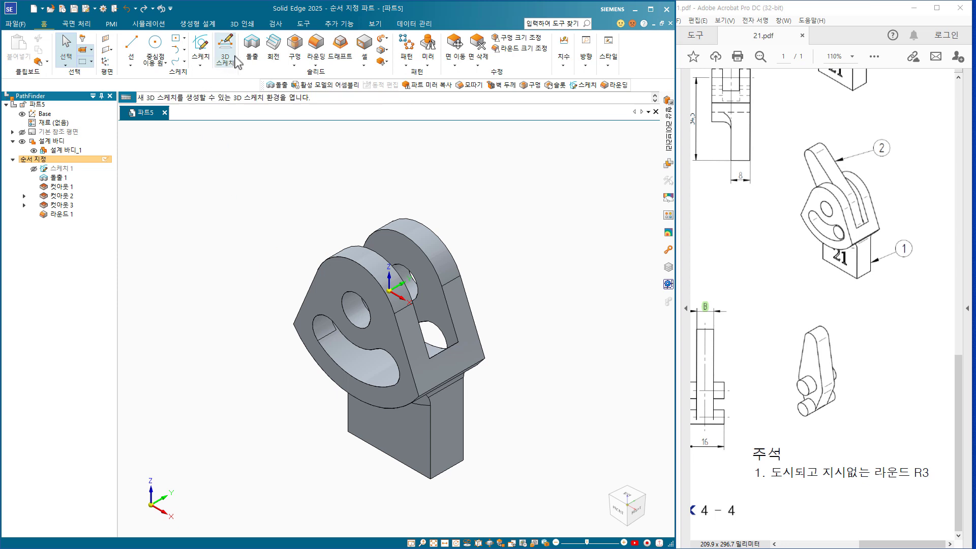
click(252, 51)
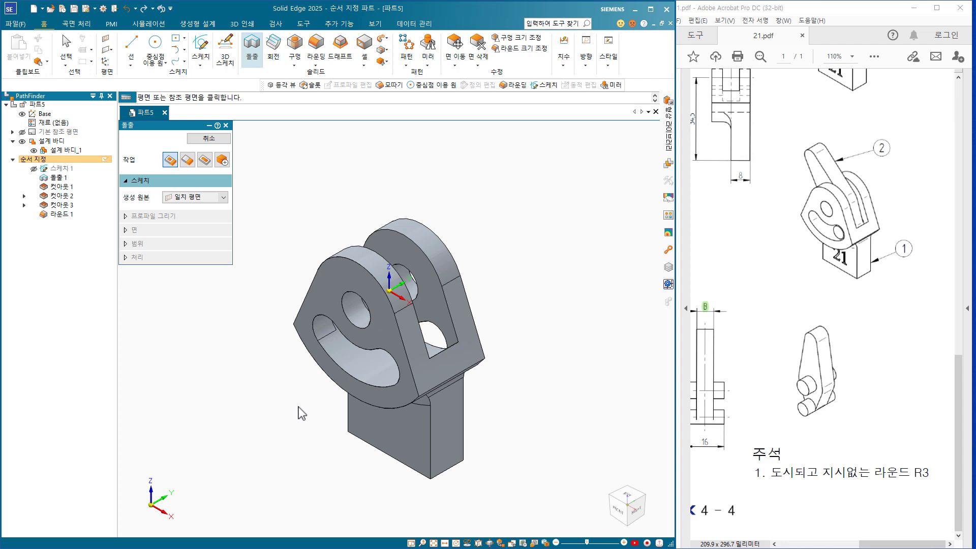
click(389, 436)
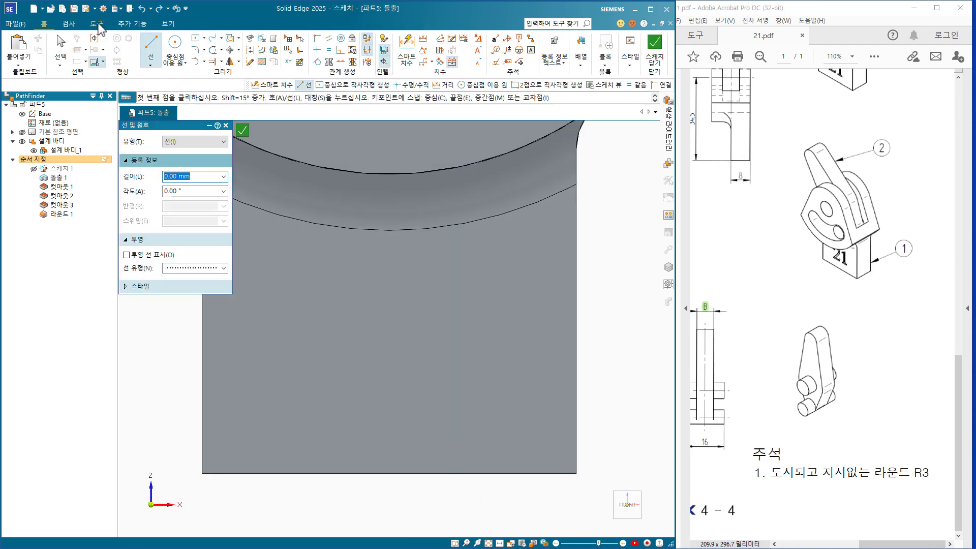
click(97, 24)
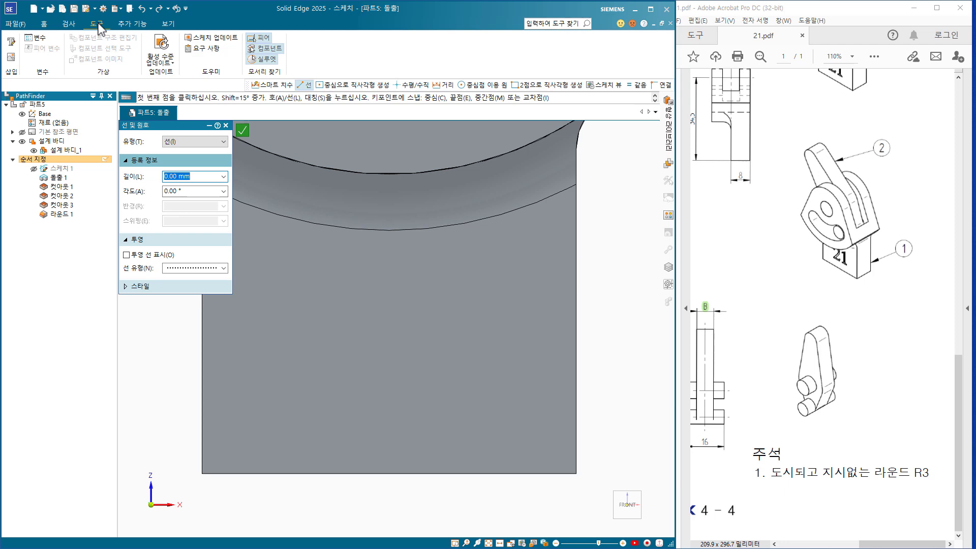
click(12, 43)
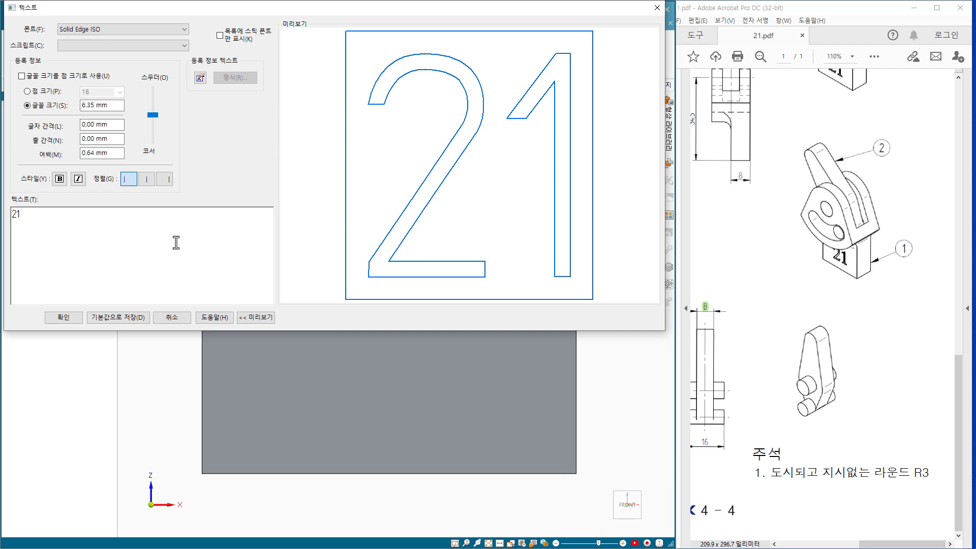
Set the text's font to 나눔명조 ExtraBold and place it on the leg's front face
click(148, 34)
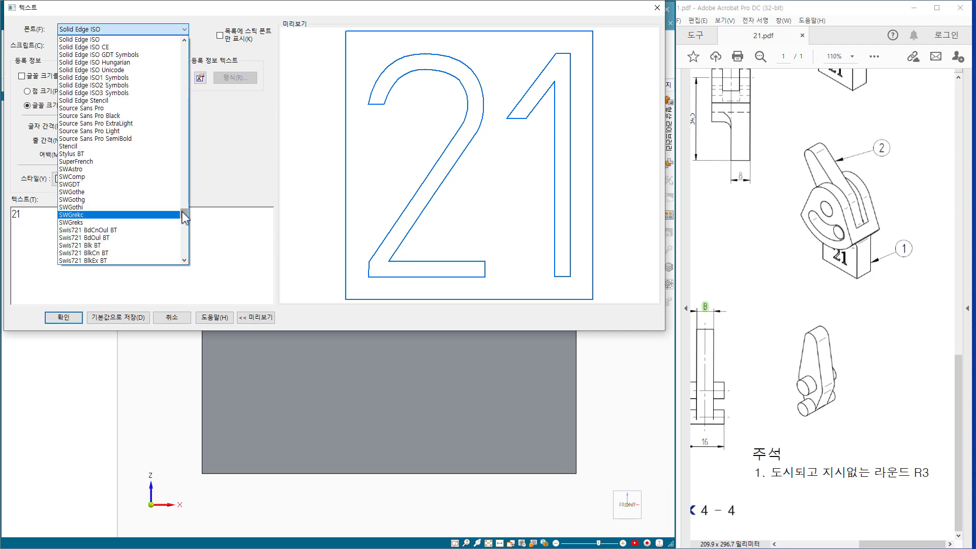
drag(183, 212, 192, 255)
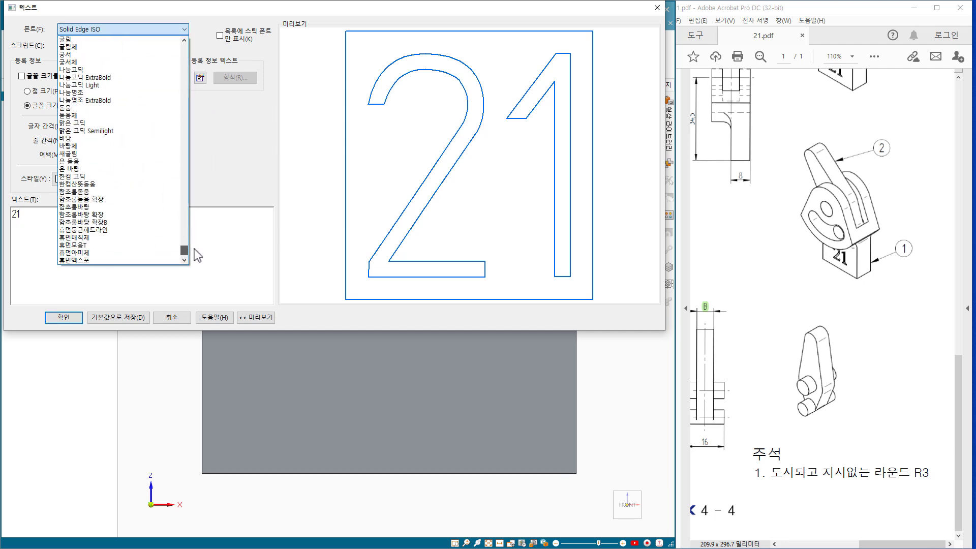
click(115, 94)
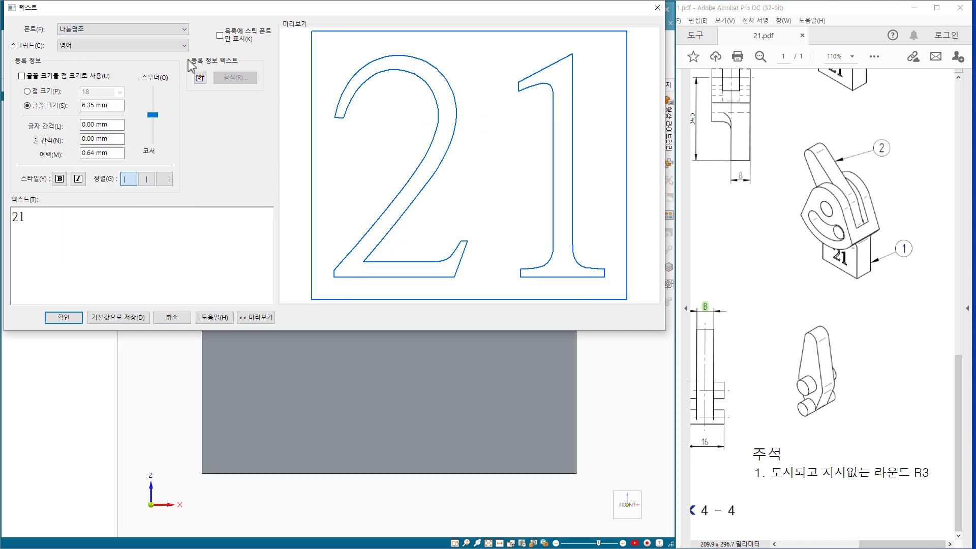
click(151, 33)
click(107, 91)
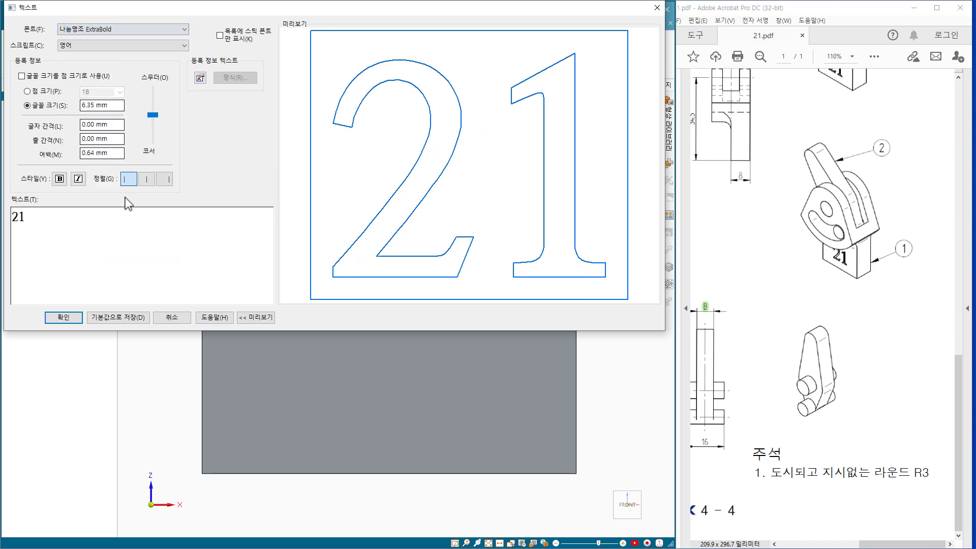
click(63, 318)
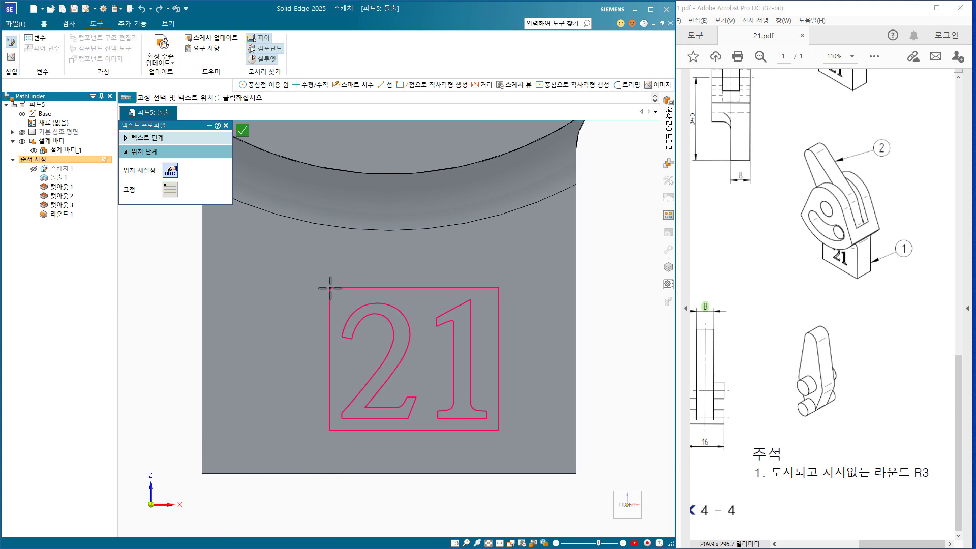
click(297, 276)
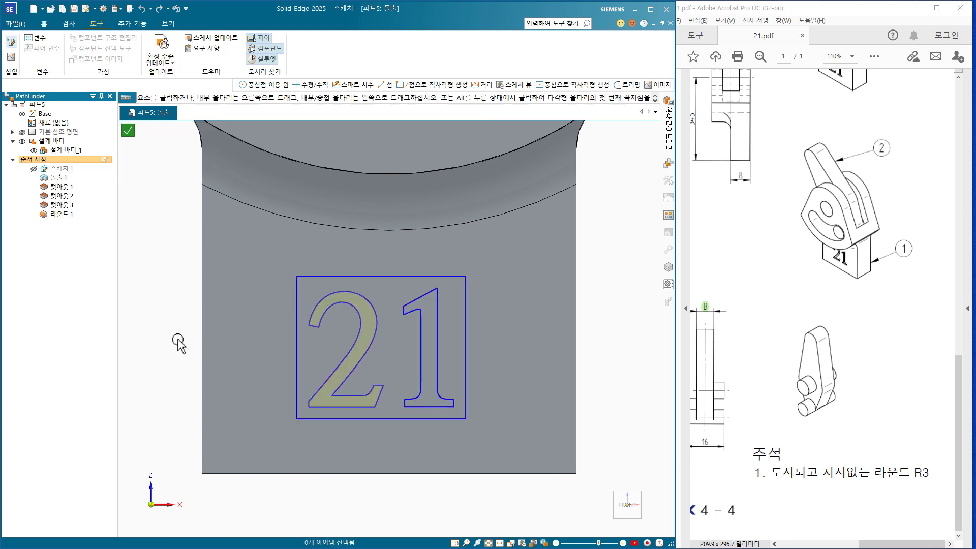
Align the midpoint of the text box's lower edge vertically with the leg's bottom edge midpoint and finish the profile
click(44, 24)
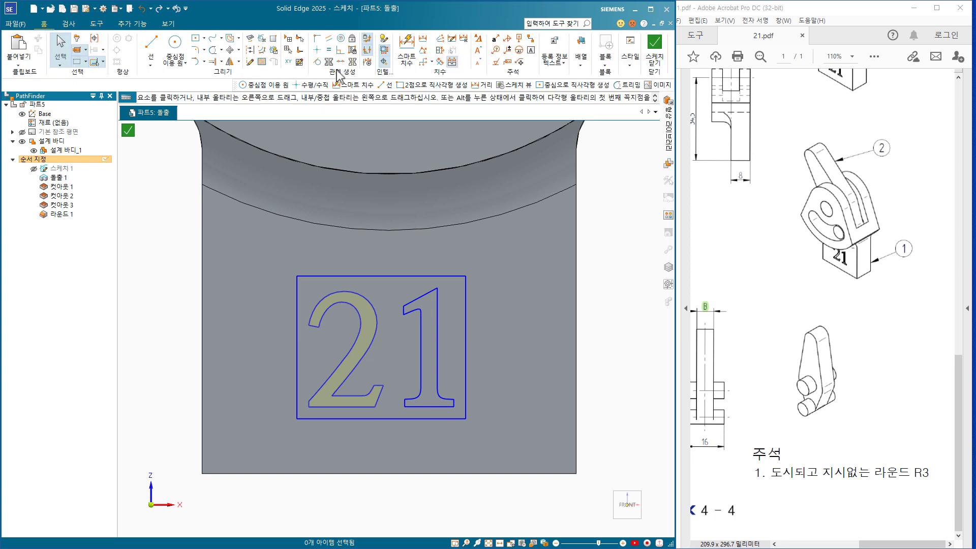
click(317, 50)
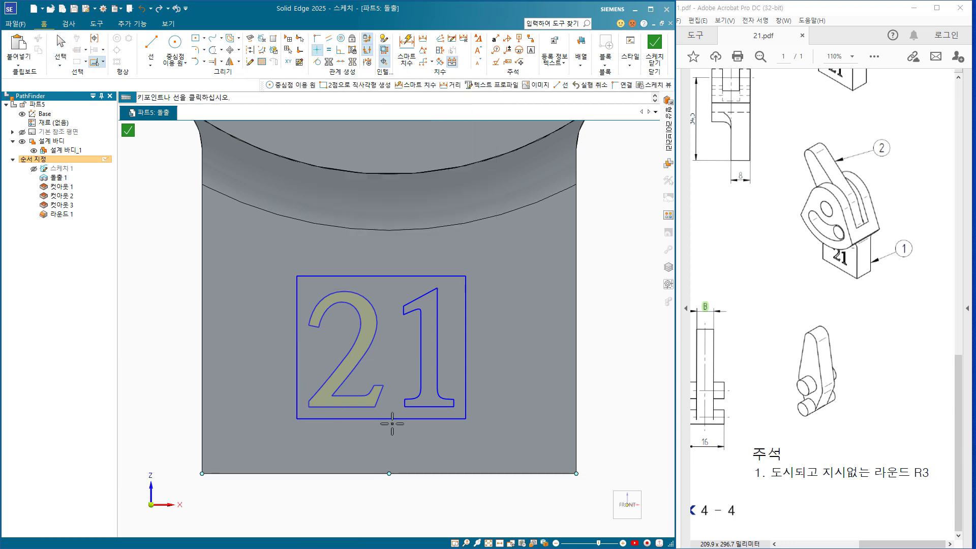
click(381, 418)
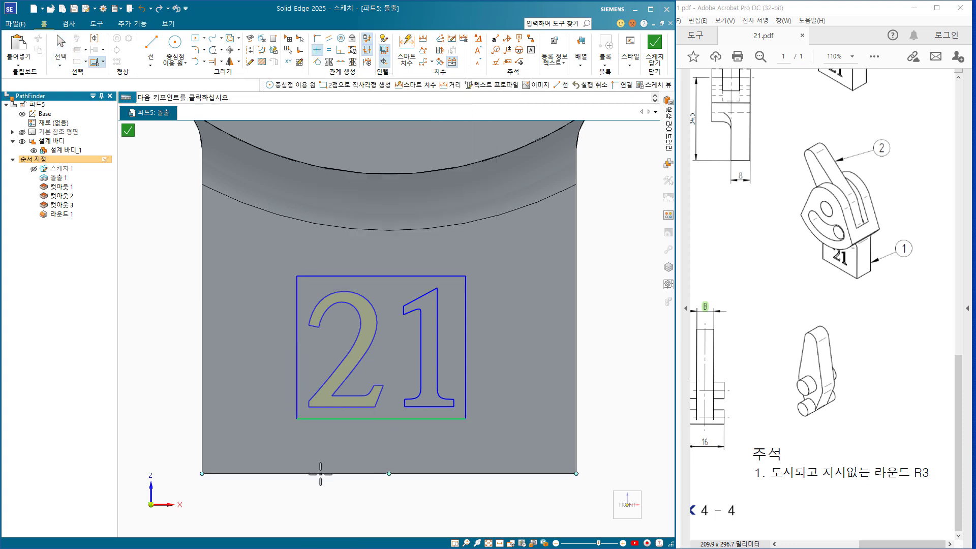
click(385, 473)
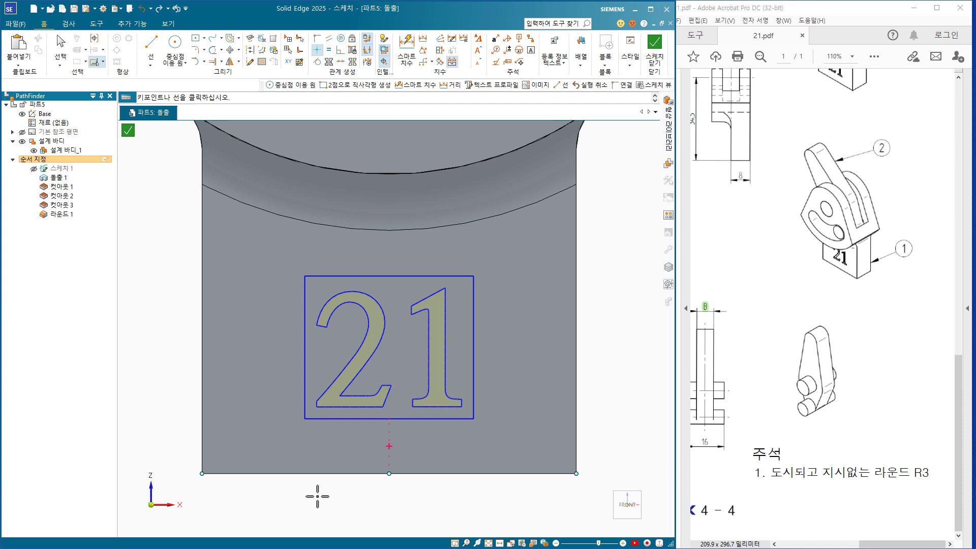
click(655, 43)
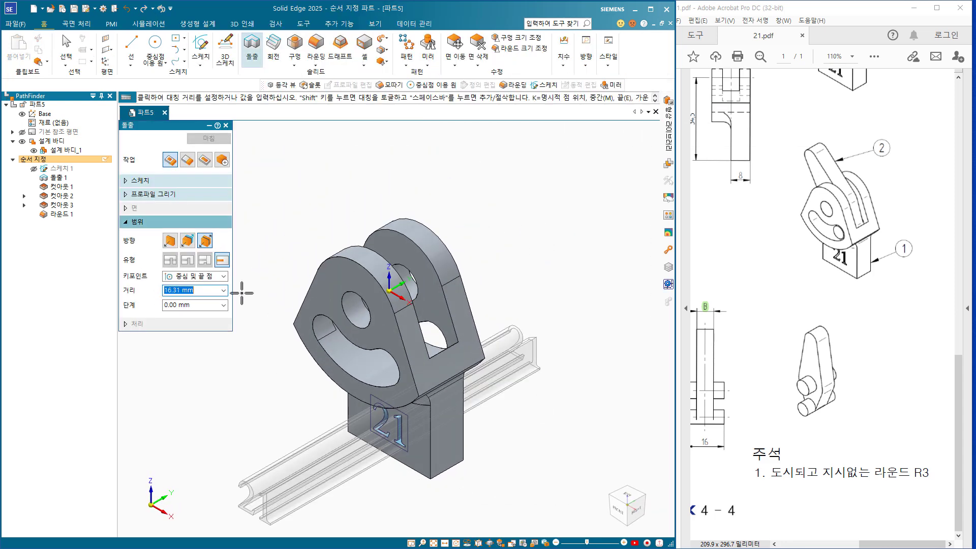
Cut the number 21 one-sided into the leg to a finite depth of 0.5 mm
click(169, 241)
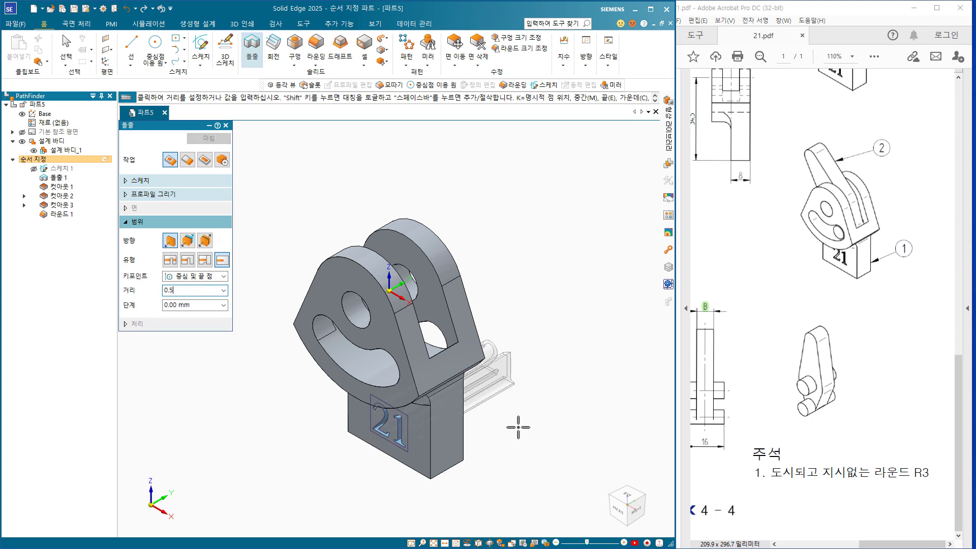
key(Return)
key(Return)
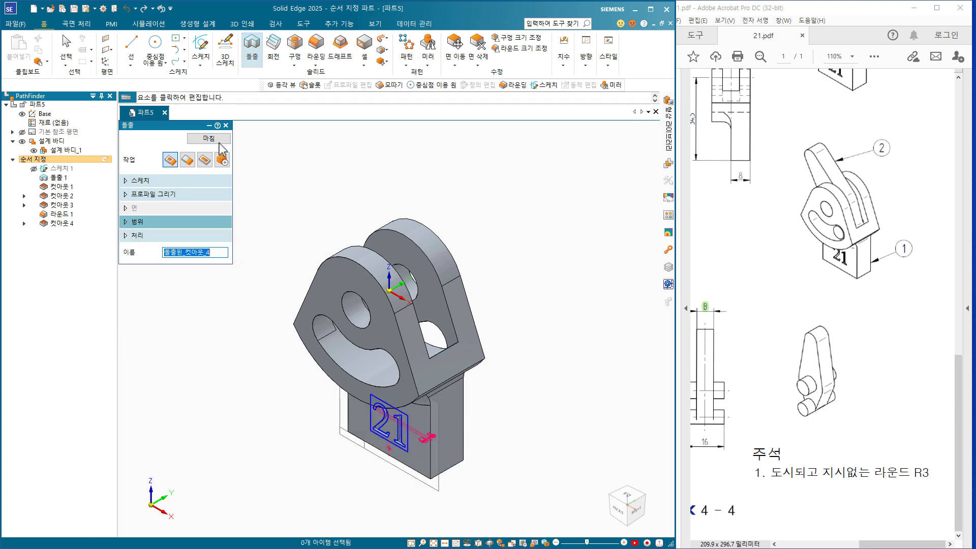
click(209, 139)
click(212, 139)
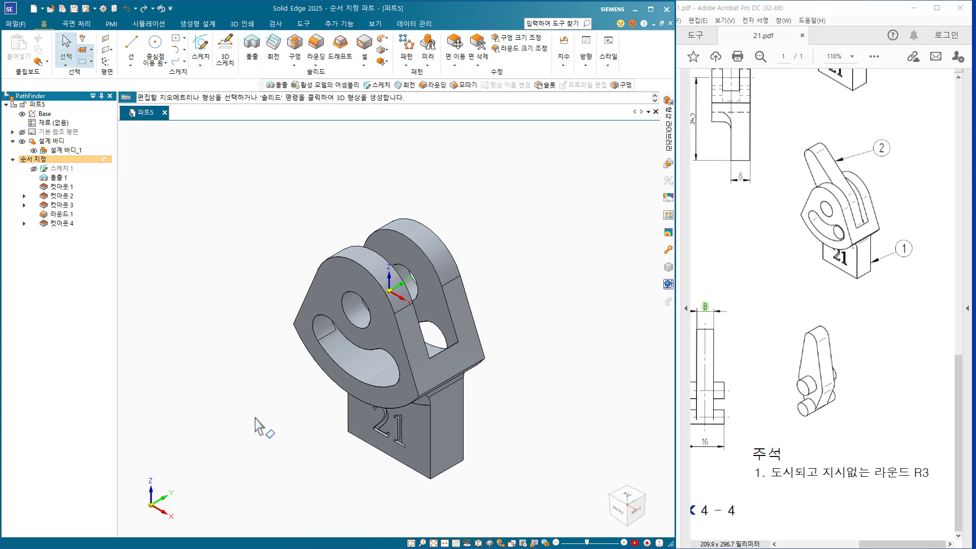
click(254, 418)
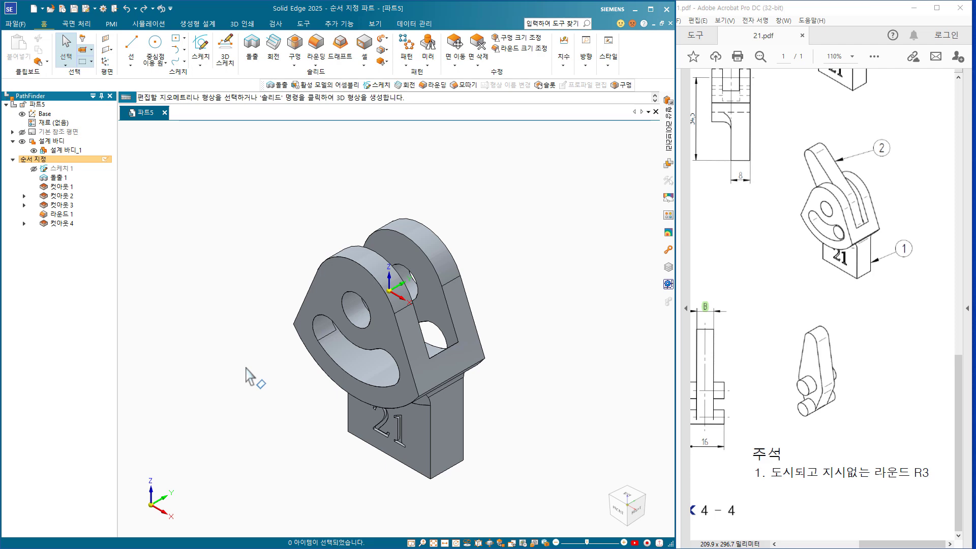
Begin saving the part and create a new folder 21 inside the 01_Solid Edge folder
key(ctrl+s)
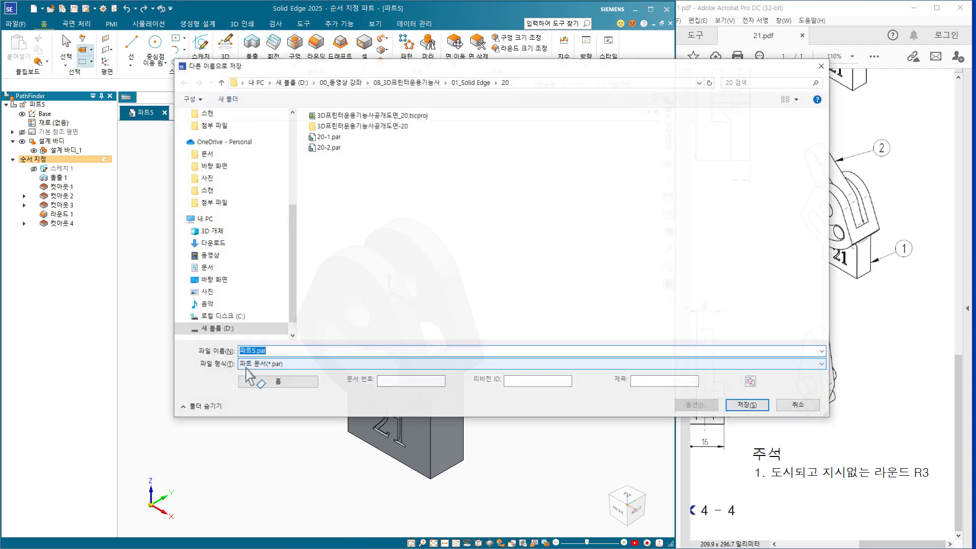
click(471, 82)
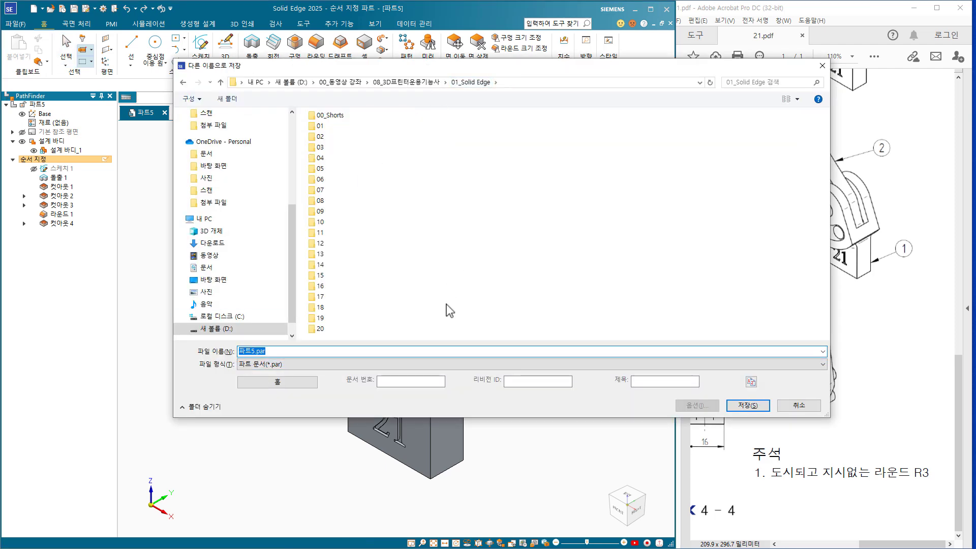
right_click(434, 206)
click(454, 207)
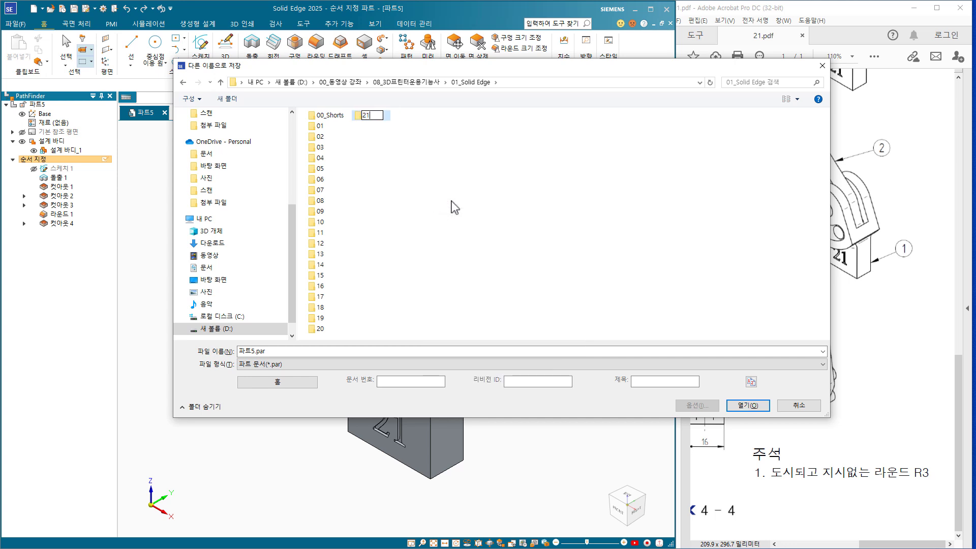
click(455, 207)
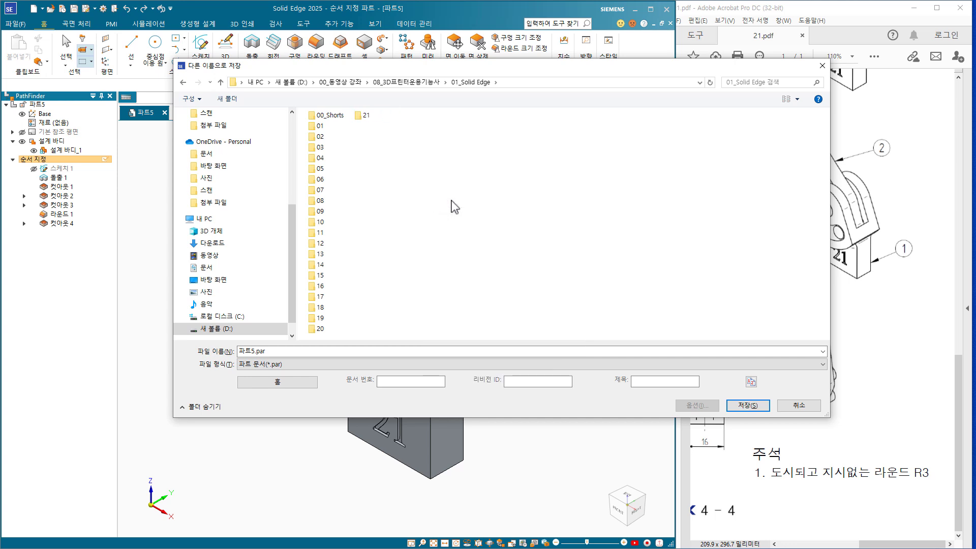
Save the part in folder 21 under the file name 21-1
double_click(366, 116)
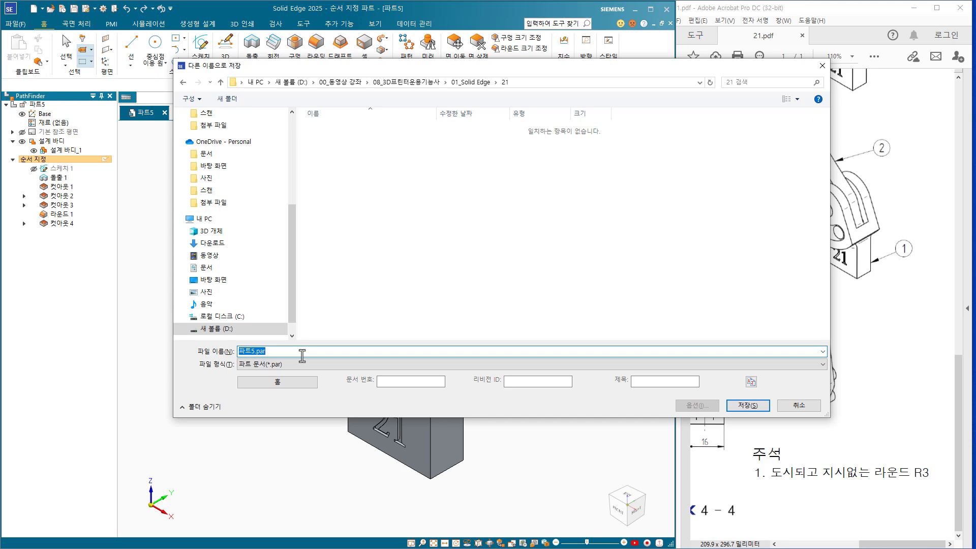
text(21-1)
key(Return)
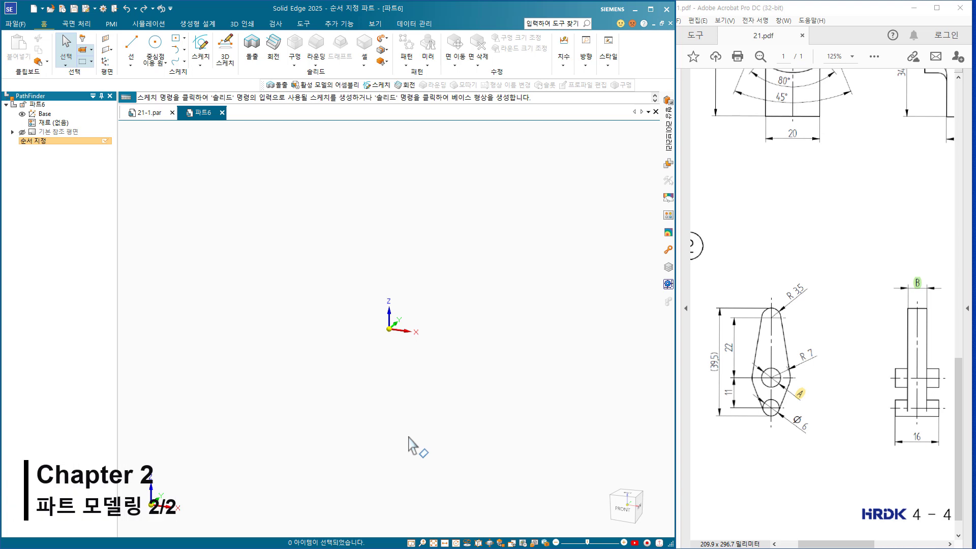
Start a sketch on the front xz plane of the new part and draw a circle about 21 mm in diameter centred at the origin
click(201, 53)
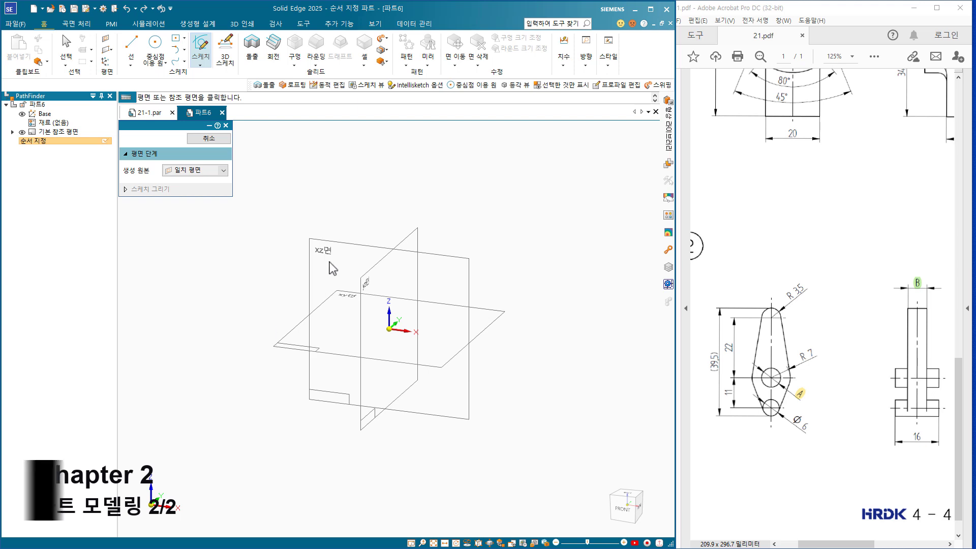
click(331, 267)
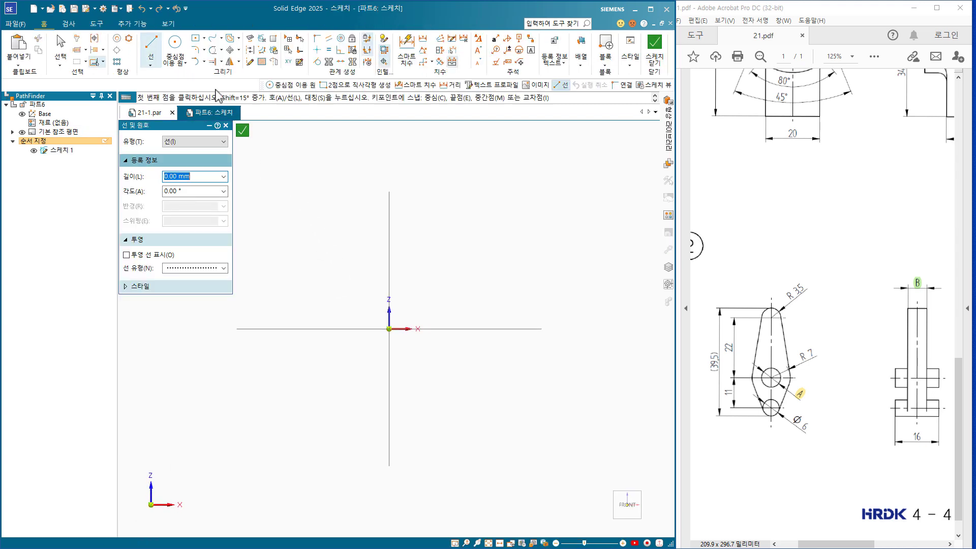
click(181, 50)
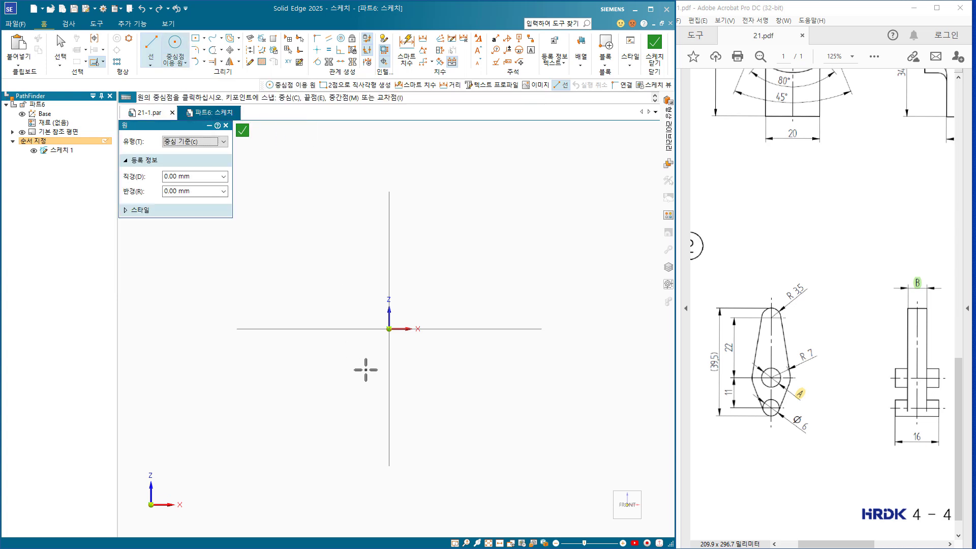
click(389, 329)
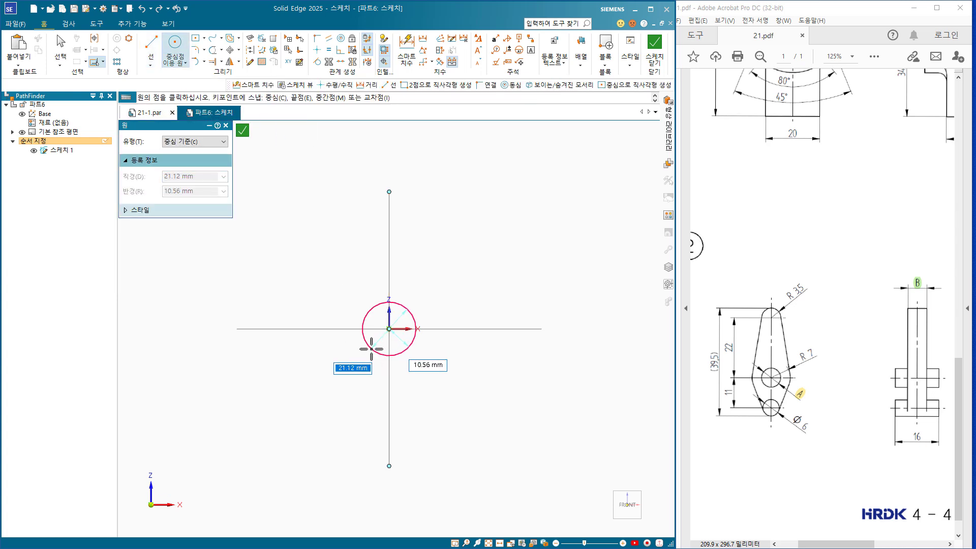
click(402, 352)
Dimension the origin circle's diameter and set it to 14 mm
click(407, 67)
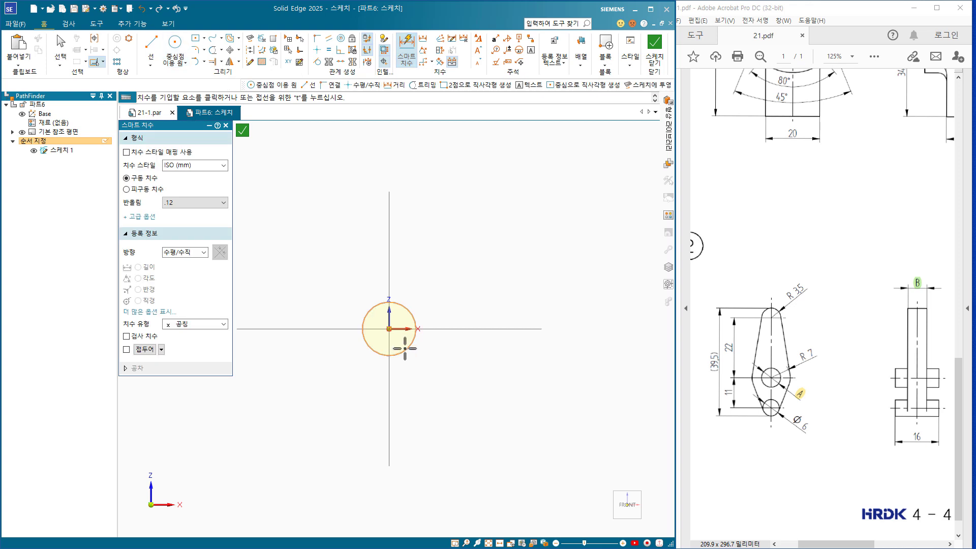
click(407, 350)
click(417, 362)
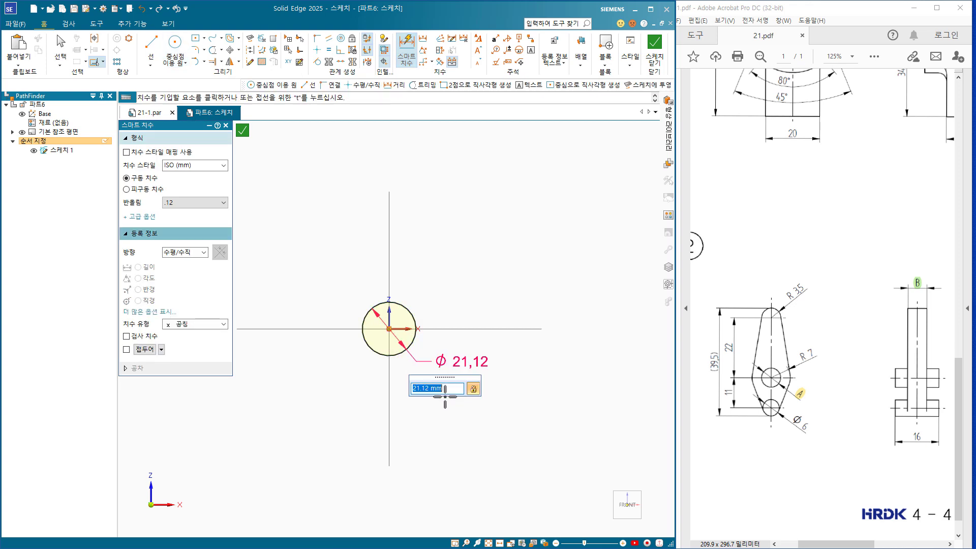
text(14)
key(Return)
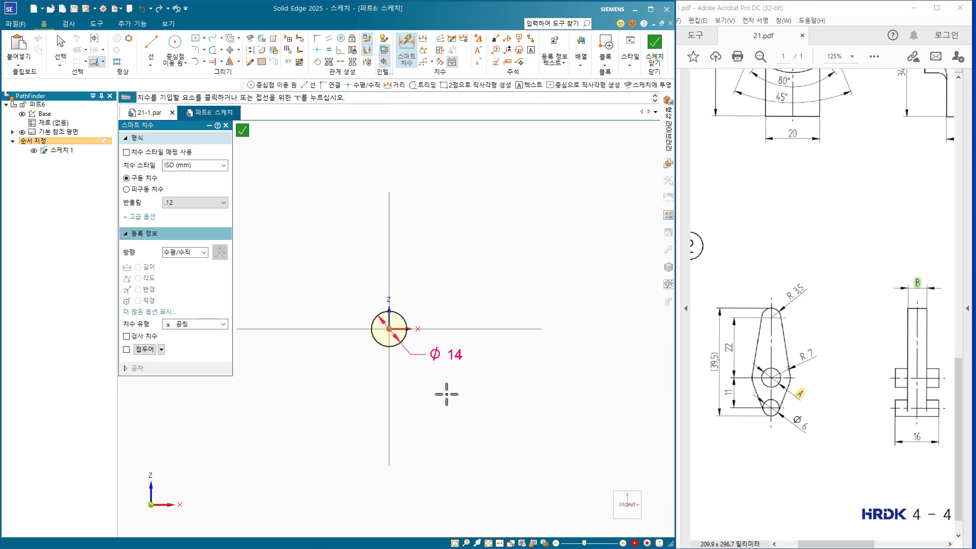
Draw two circles centred on the vertical axis, one about 11.5 mm in diameter above the origin circle and one about 10.5 mm below it
click(175, 49)
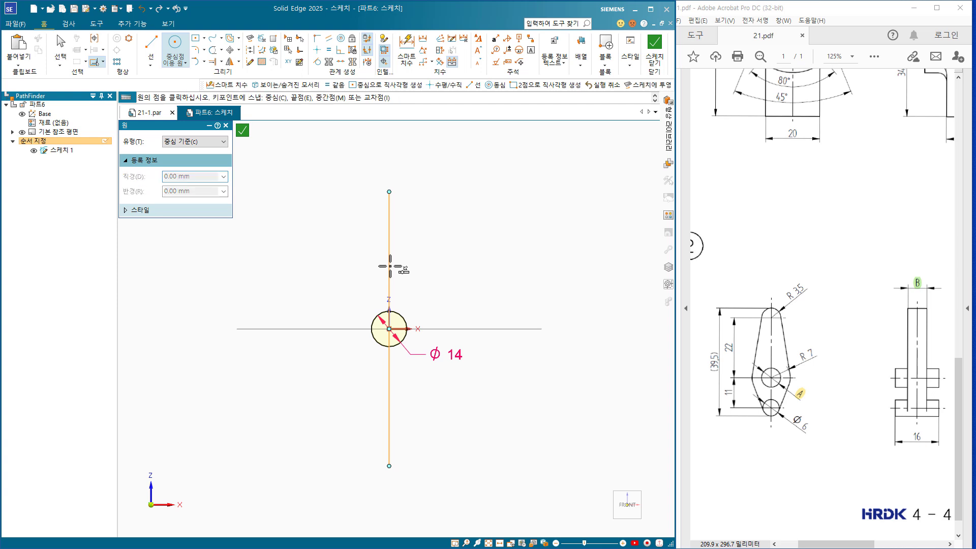
click(389, 265)
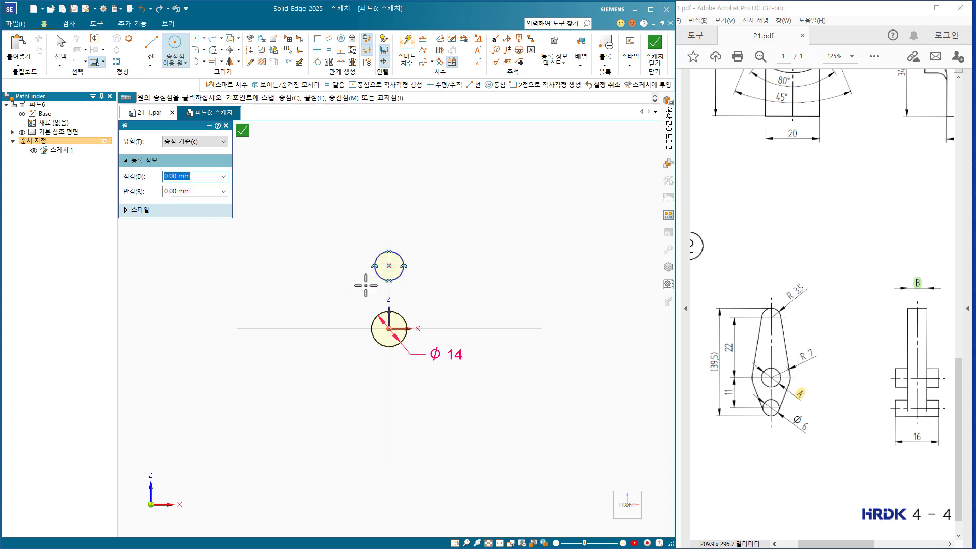
click(389, 384)
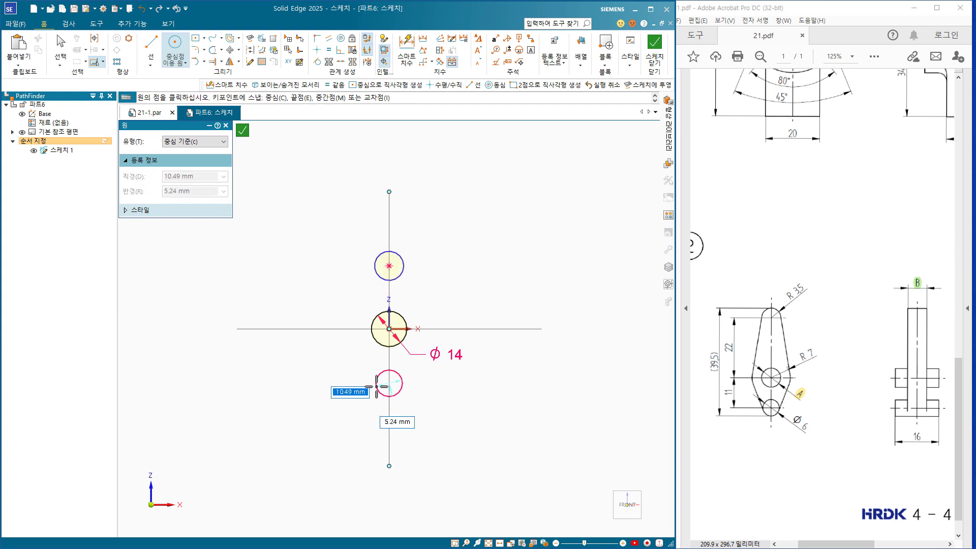
click(377, 387)
key(Escape)
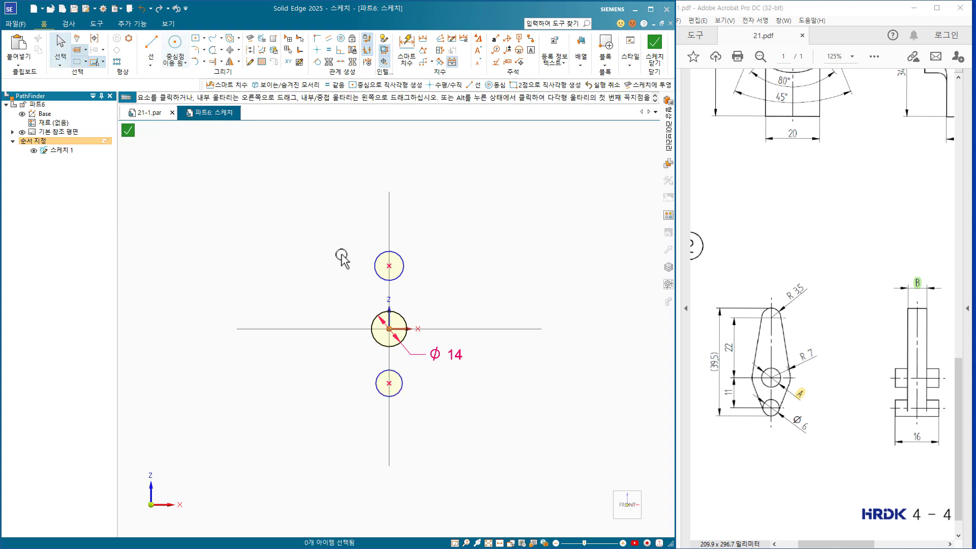
Dimension the diameters of both outer circles, setting the upper one to 7 mm and the lower one to 6 mm
click(407, 47)
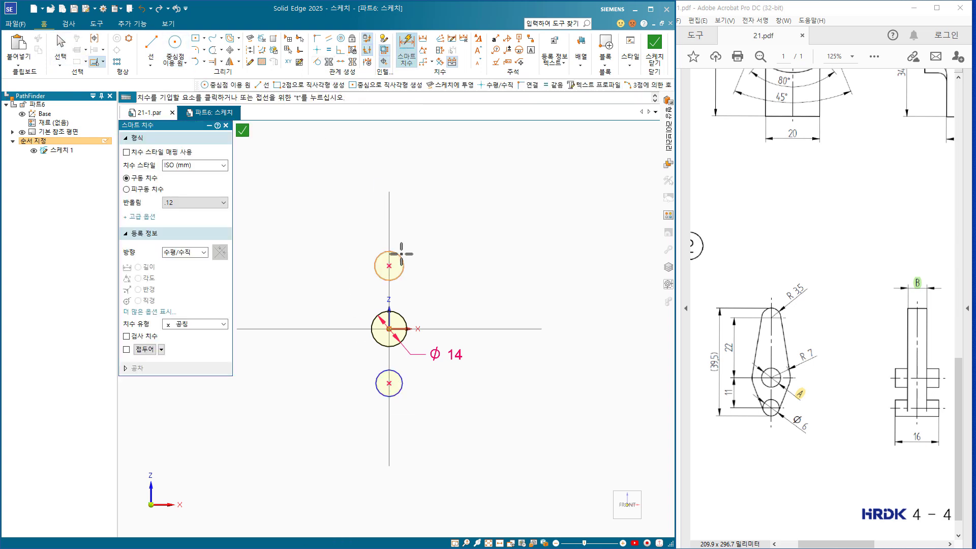
click(408, 236)
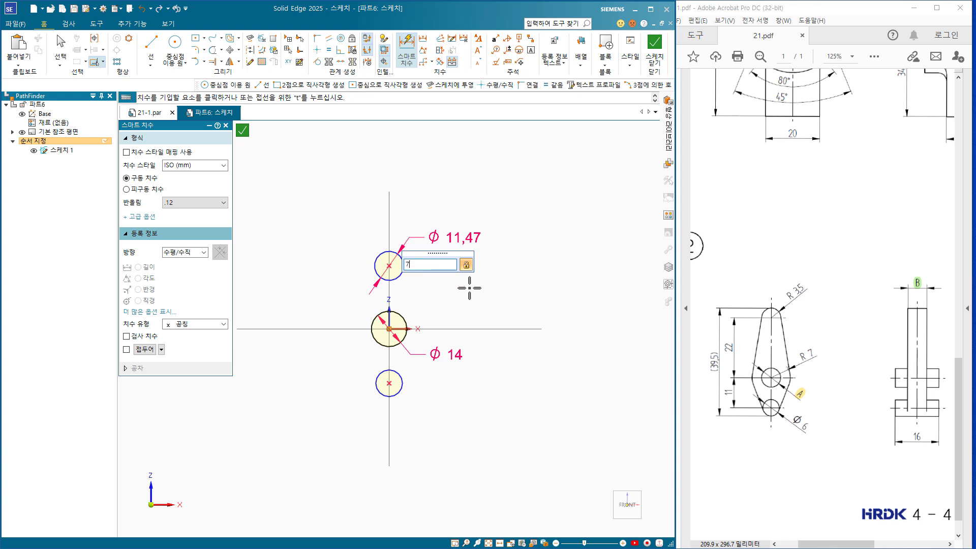
key(Return)
click(397, 396)
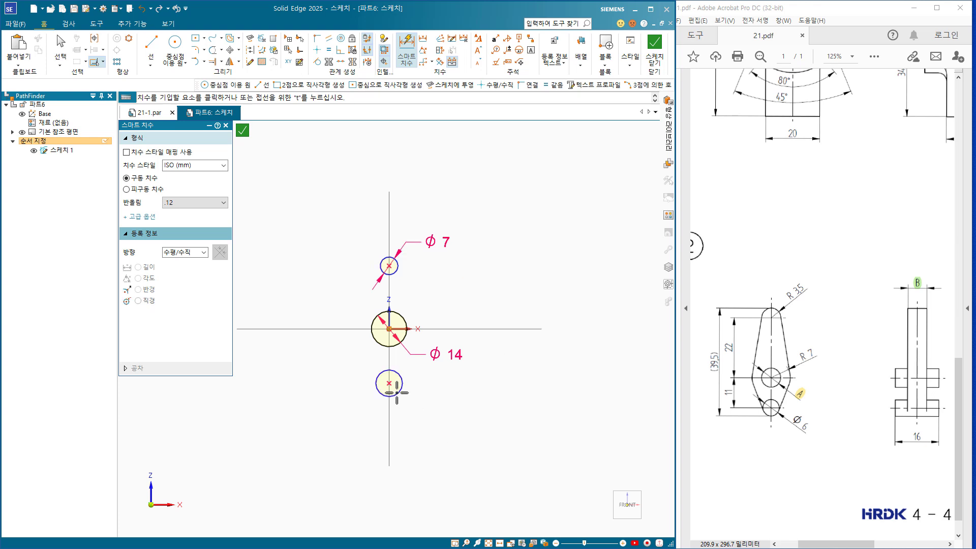
click(408, 416)
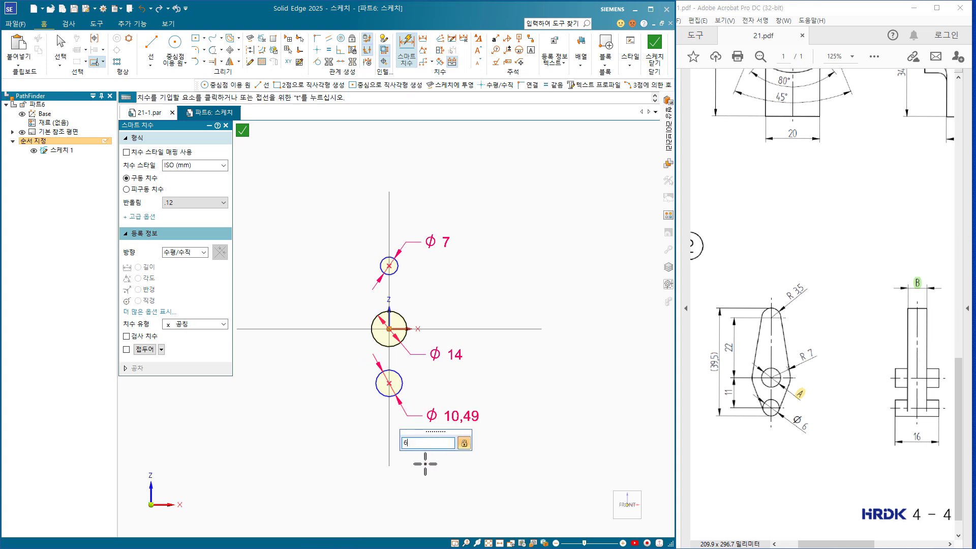
key(Return)
key(Escape)
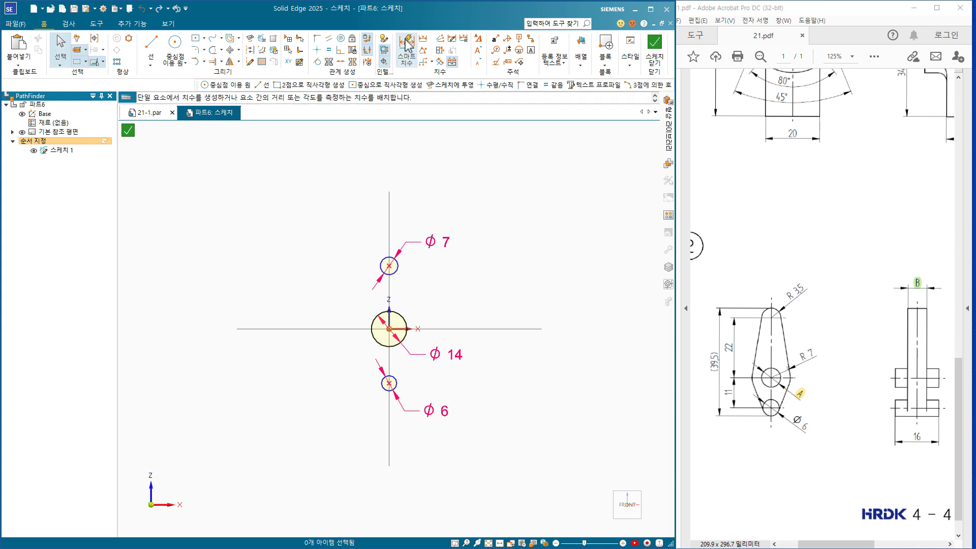
Dimension the vertical distance between the origin circle and the 6 mm circle and set it to 11 mm
click(407, 46)
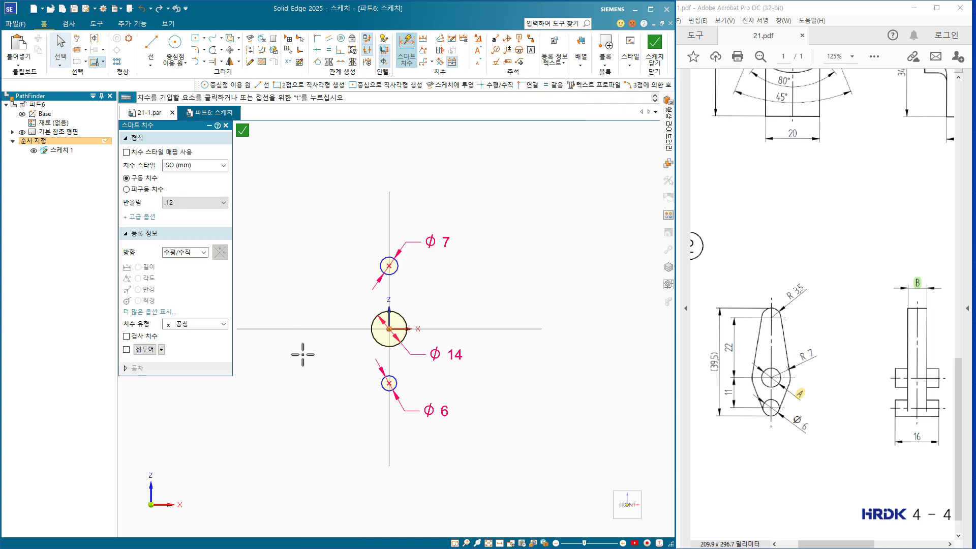
scroll(364, 372, up, 3)
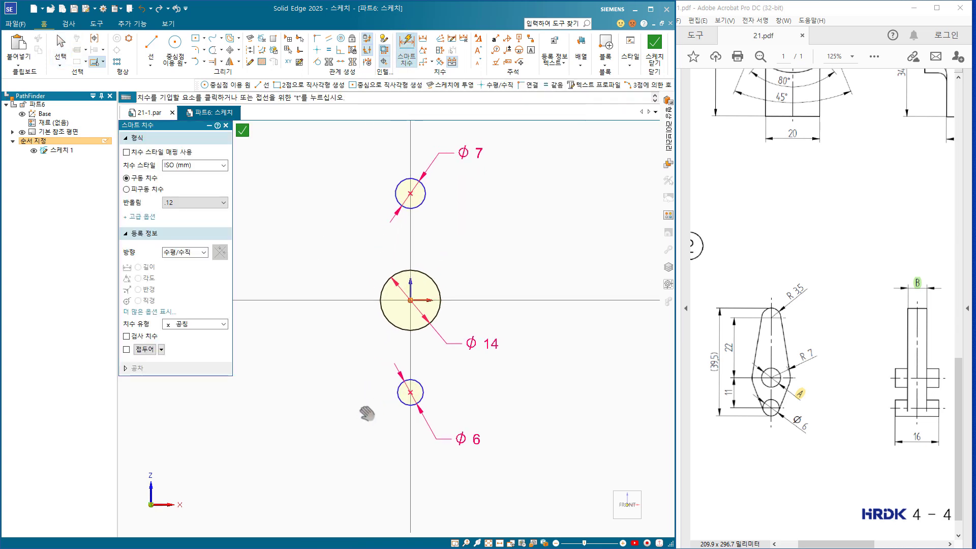
click(399, 402)
click(387, 321)
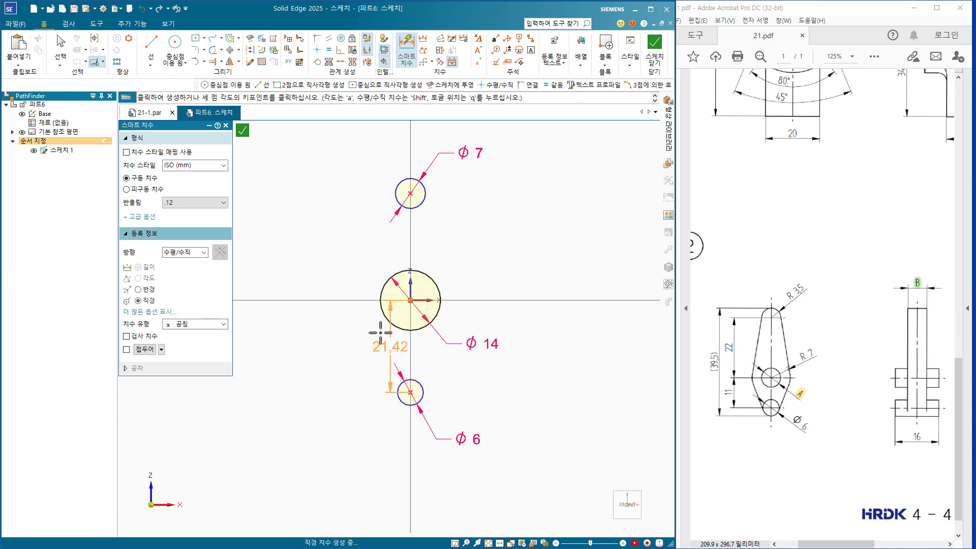
click(351, 356)
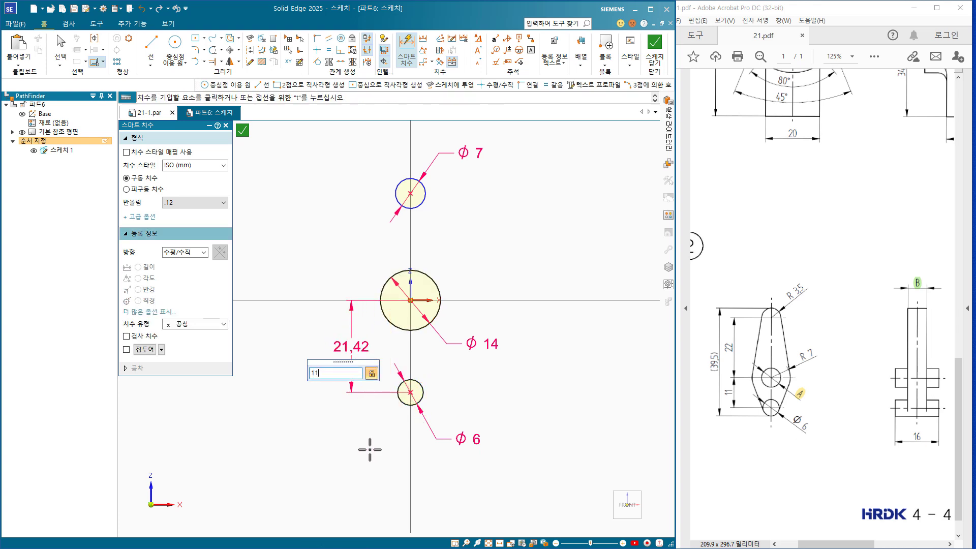
key(Return)
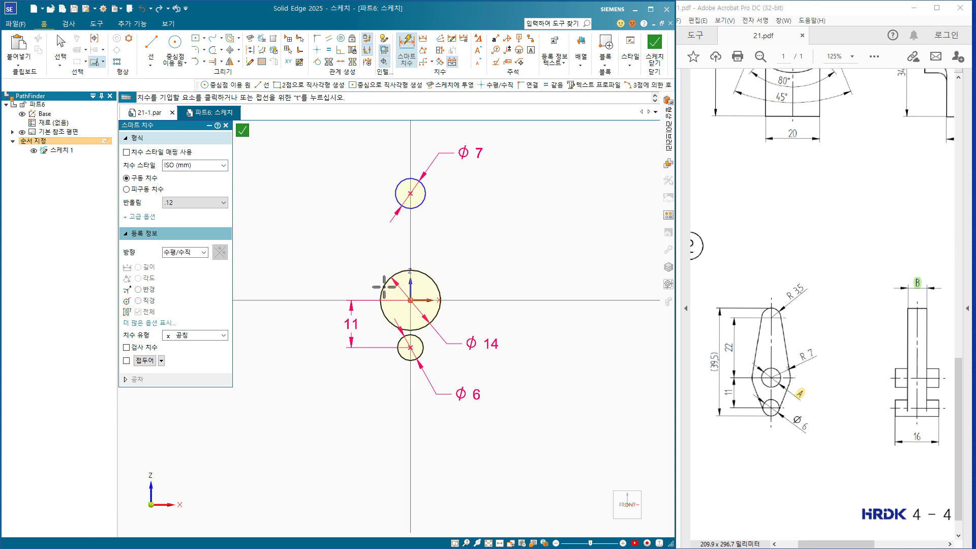
Dimension the vertical distance between the origin circle and the upper 7 mm circle and set it to 22 mm
click(397, 284)
click(402, 203)
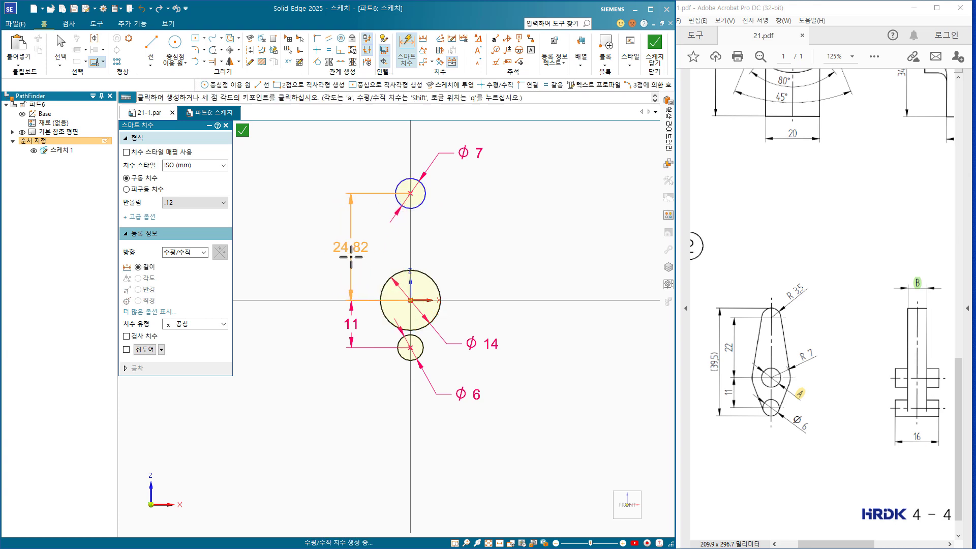
click(351, 256)
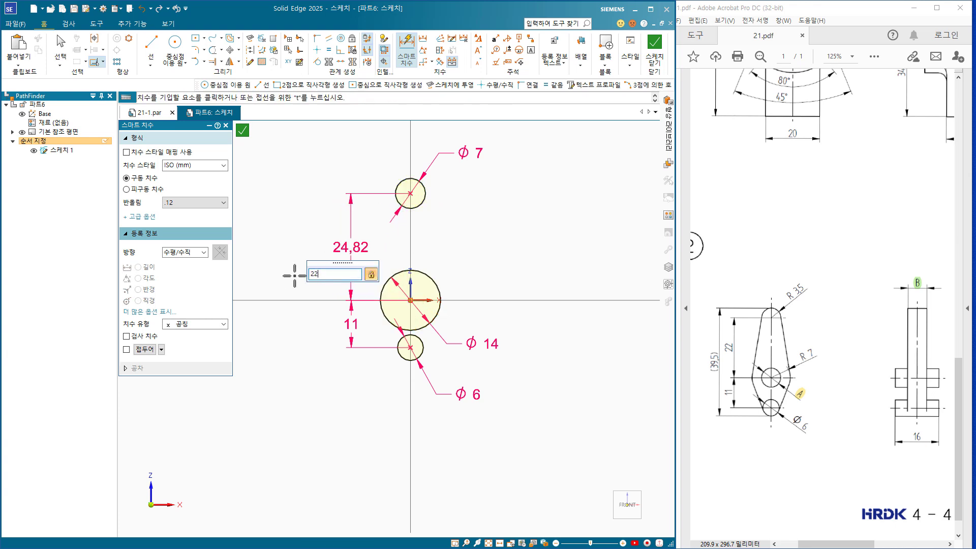
key(Return)
key(Escape)
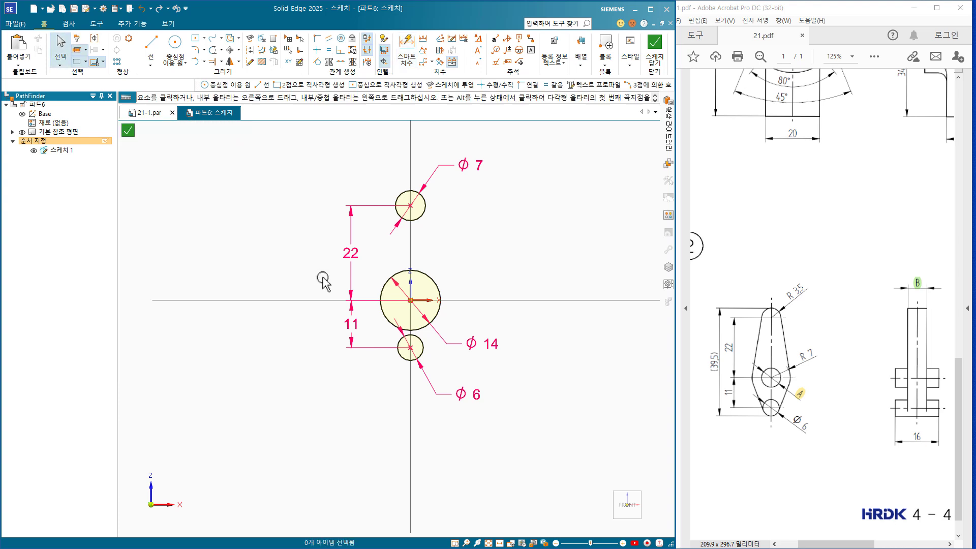
Draw two tangent lines along the lever's left side, joining the 14 mm circle to the upper and lower circles
scroll(325, 276, up, 4)
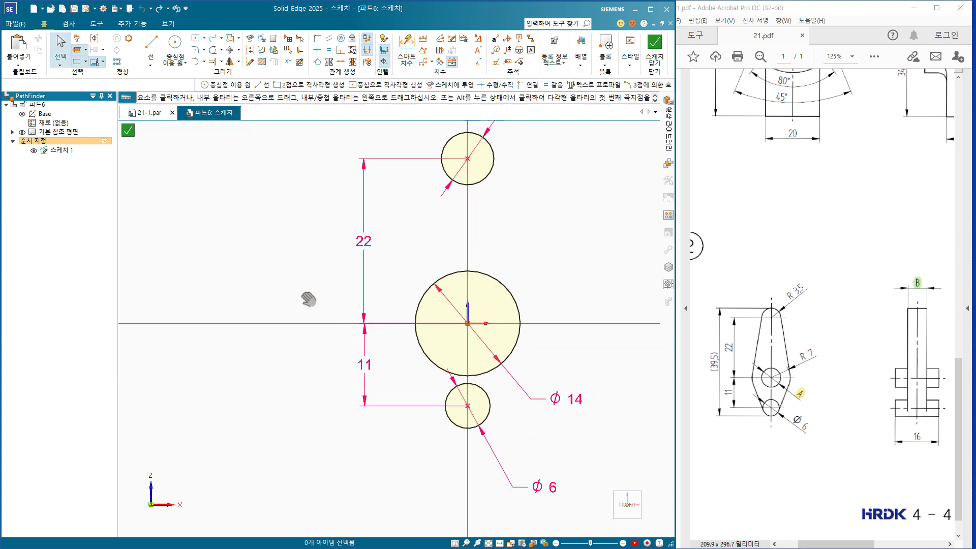
click(151, 45)
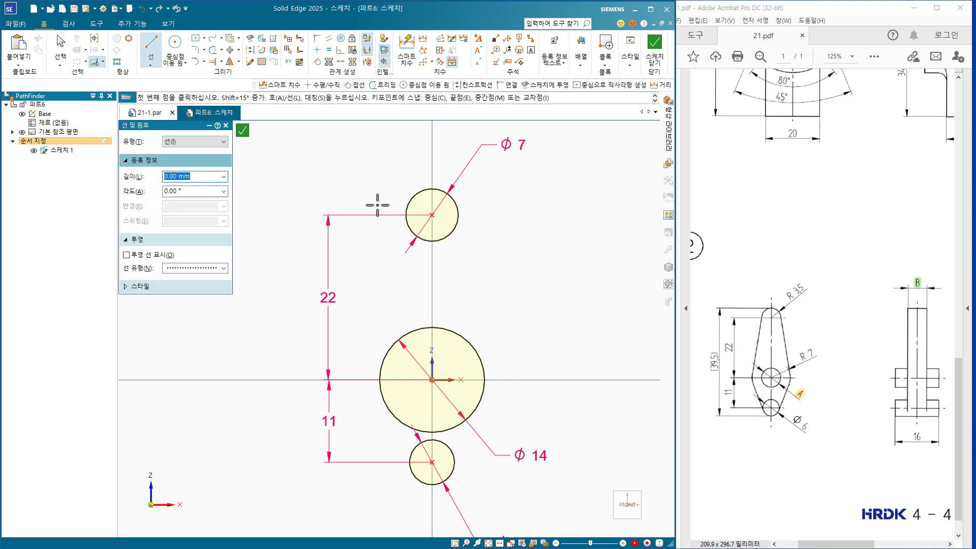
click(407, 209)
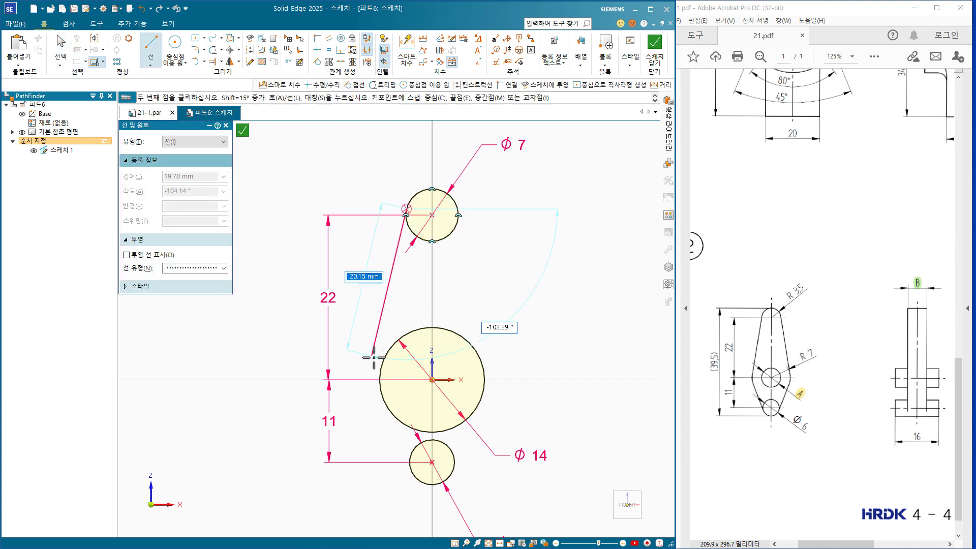
click(371, 360)
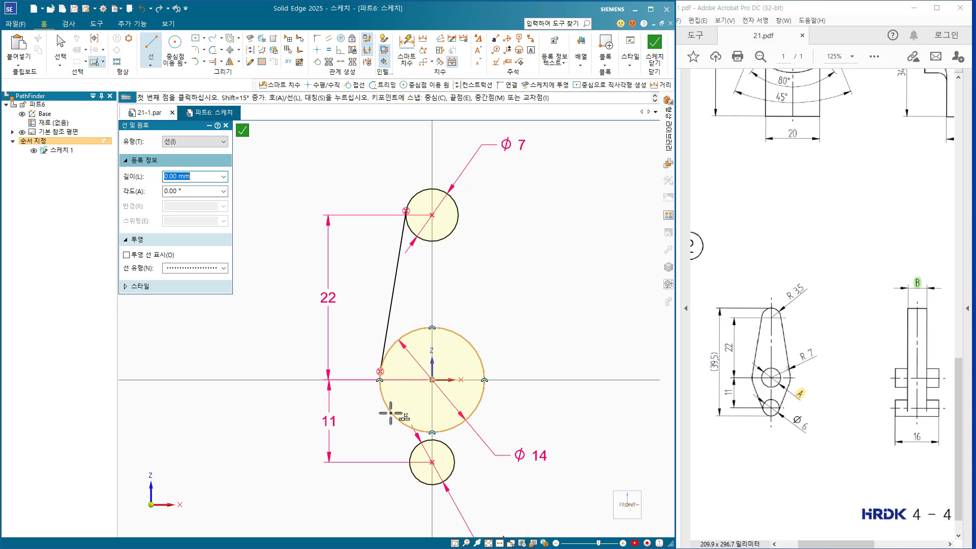
click(388, 408)
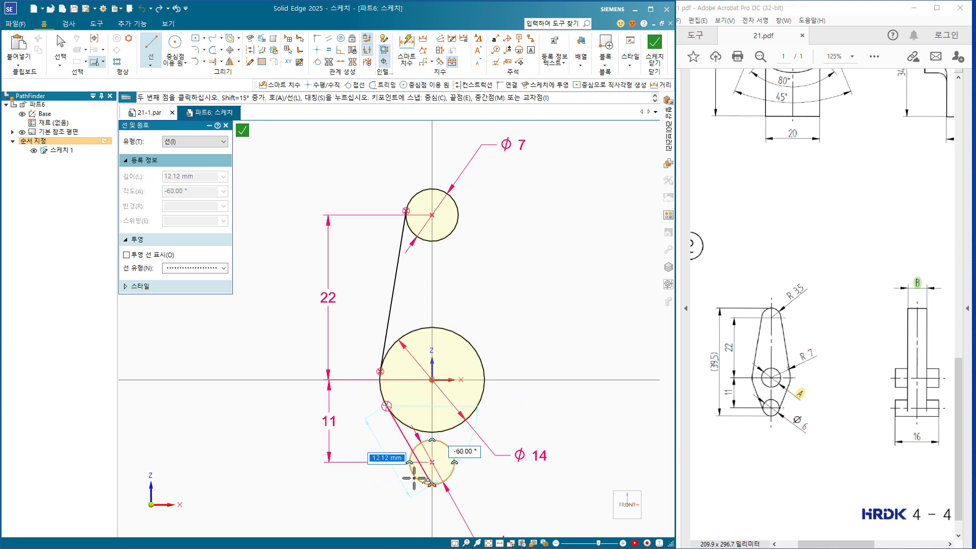
click(411, 470)
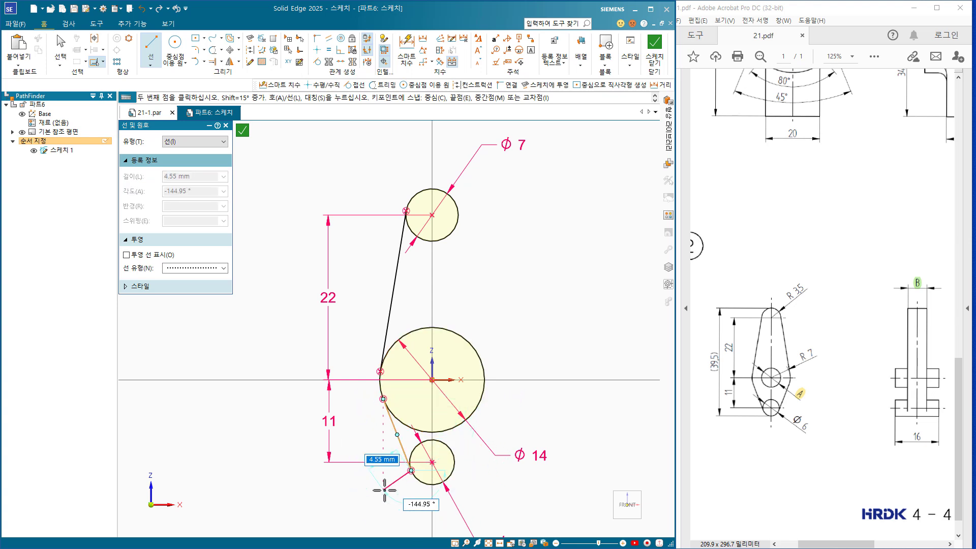
right_click(385, 490)
Draw two lines along the lever's right side, from the 14 mm circle down to the lower circle and up to the upper circle
click(480, 398)
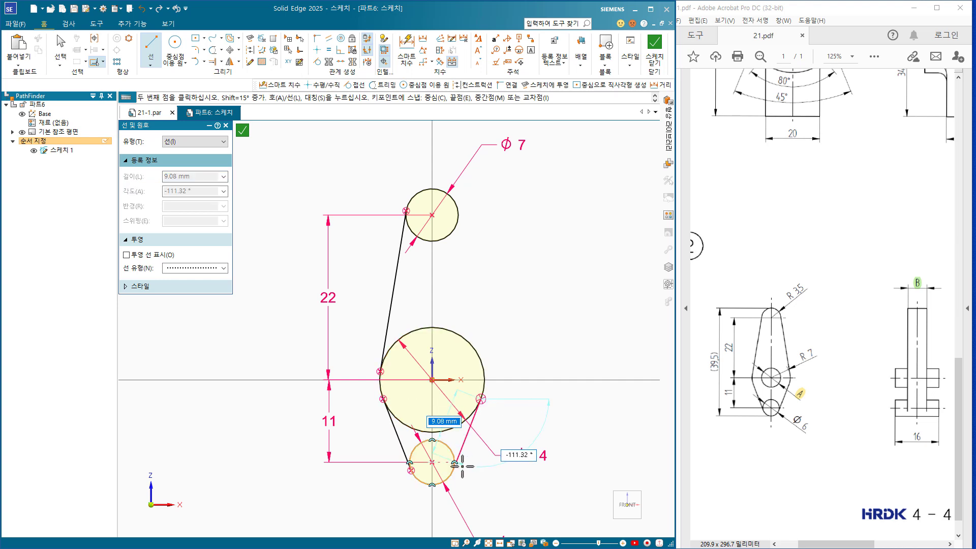
click(454, 469)
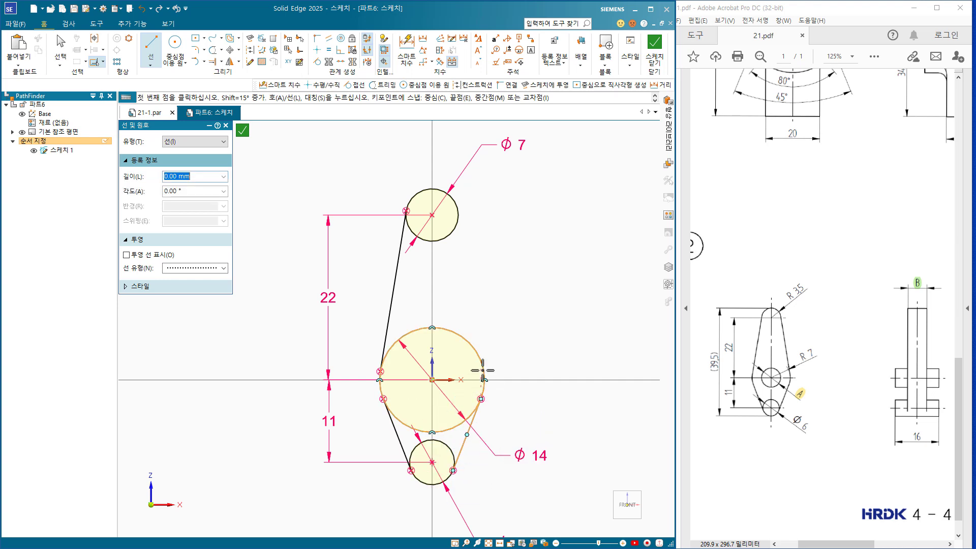
click(481, 361)
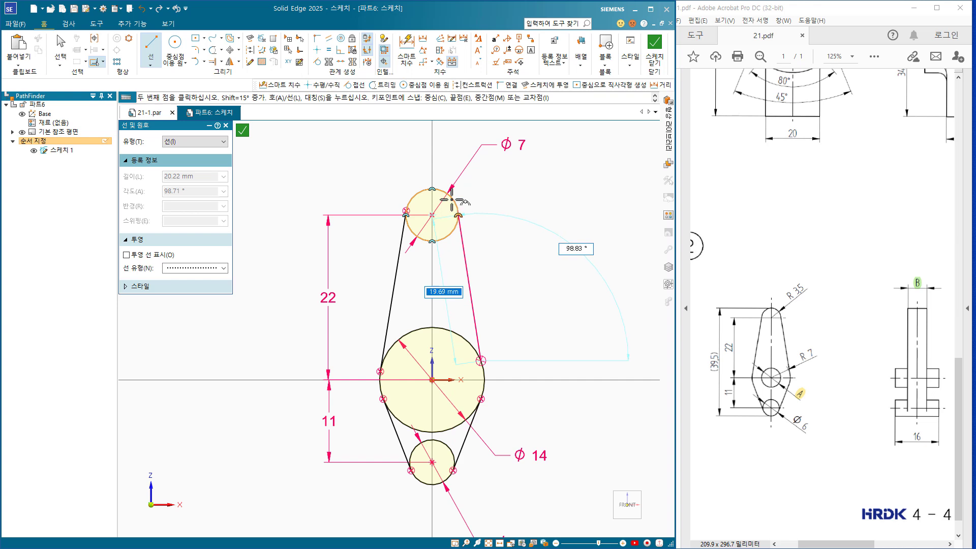
click(453, 200)
key(Escape)
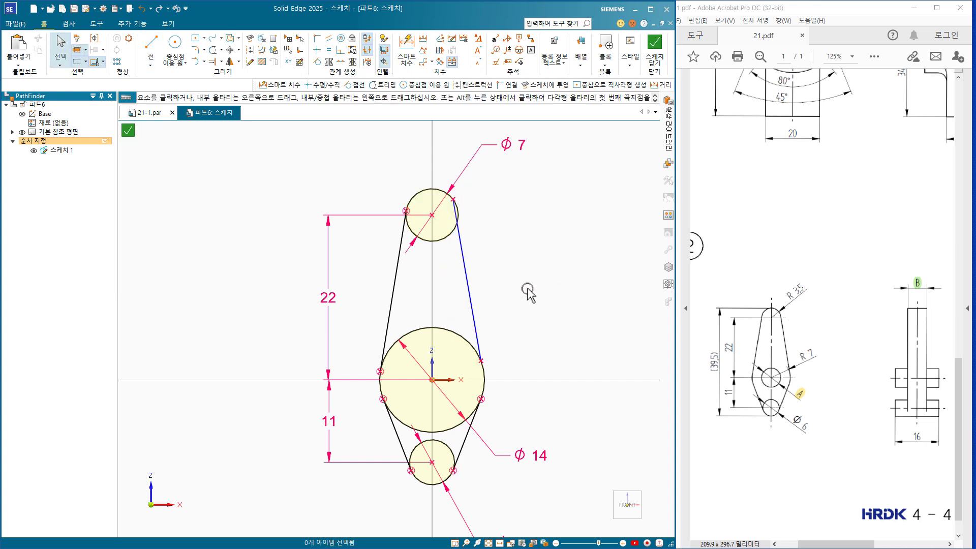
Make the upper-right line tangent to both the 14 mm circle and the upper 7 mm circle
click(317, 63)
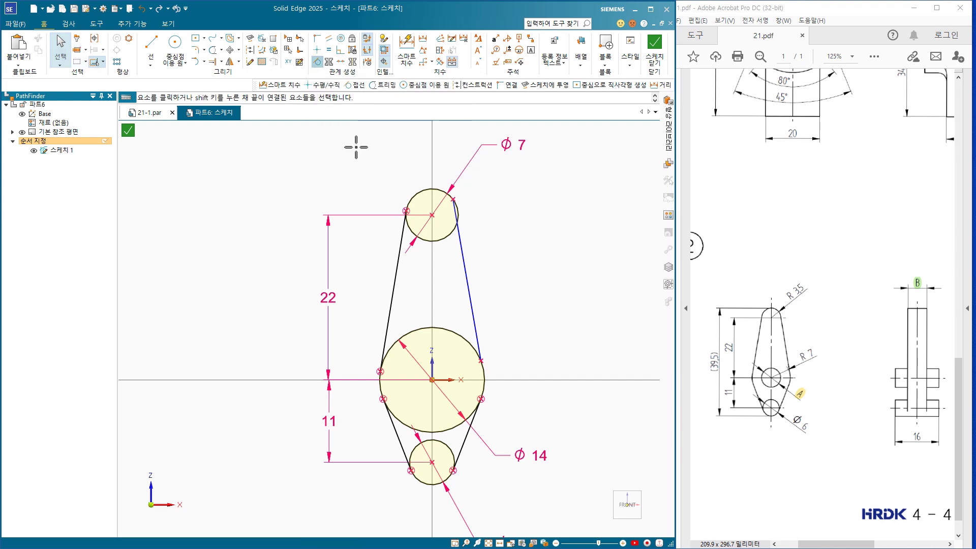
click(469, 342)
click(479, 337)
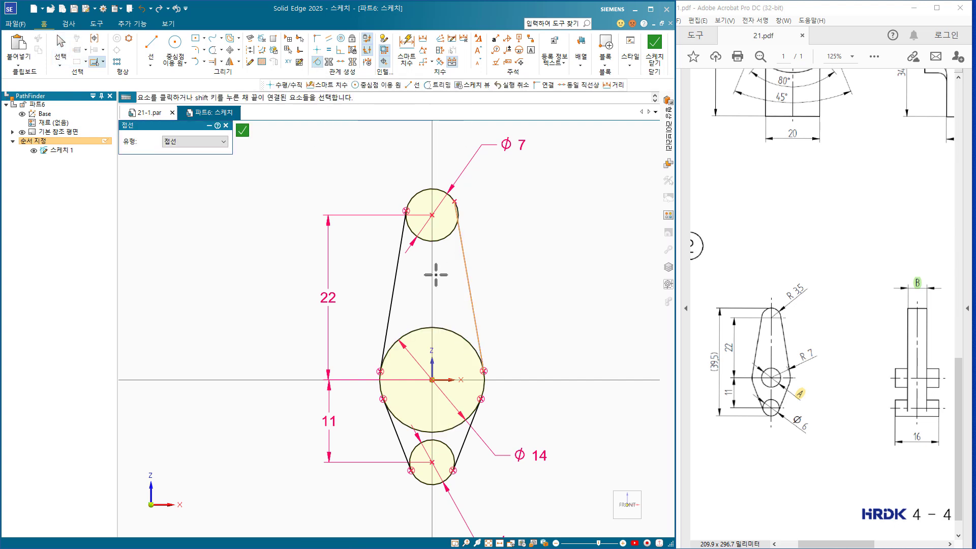
click(443, 224)
click(461, 244)
key(Escape)
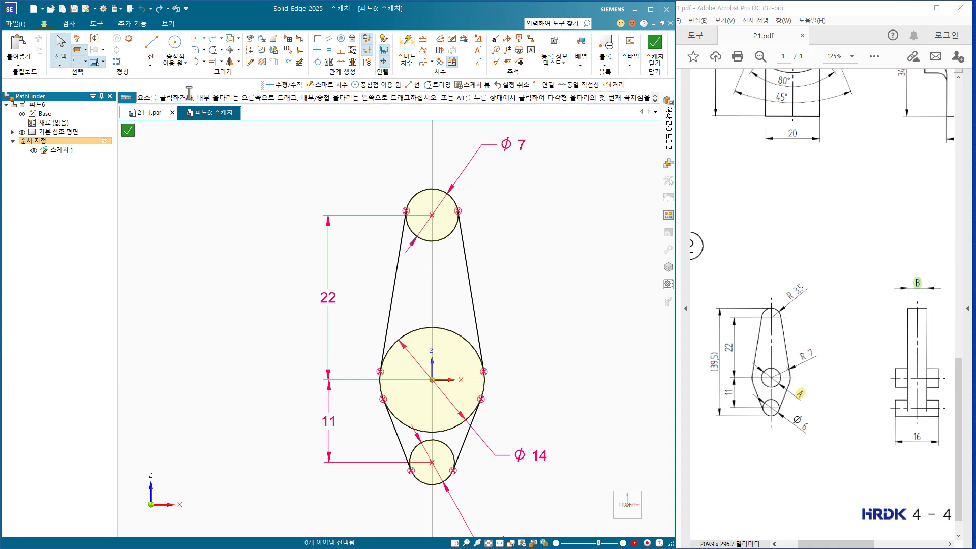
Draw a circle at the origin inside the 14 mm circle, dimension its diameter and set it to 7 mm
click(175, 48)
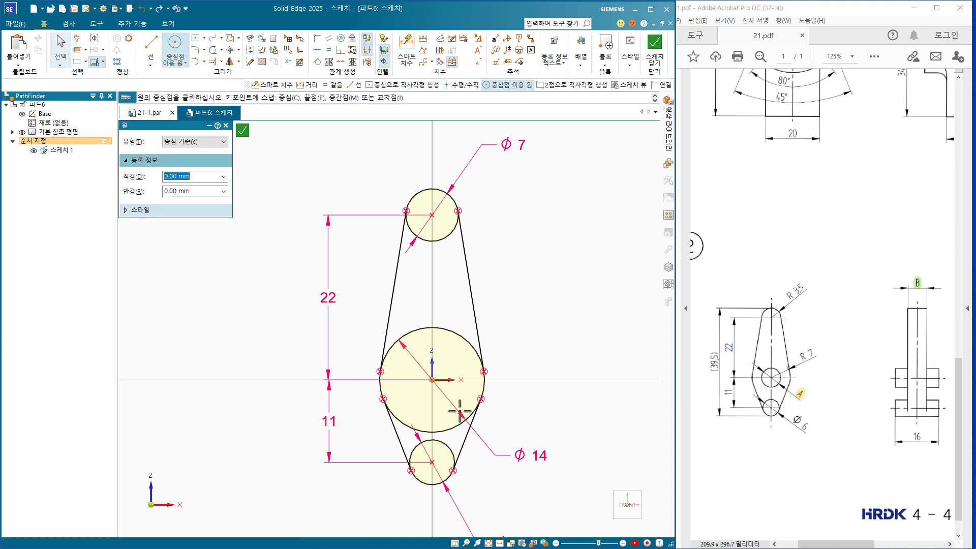
click(432, 380)
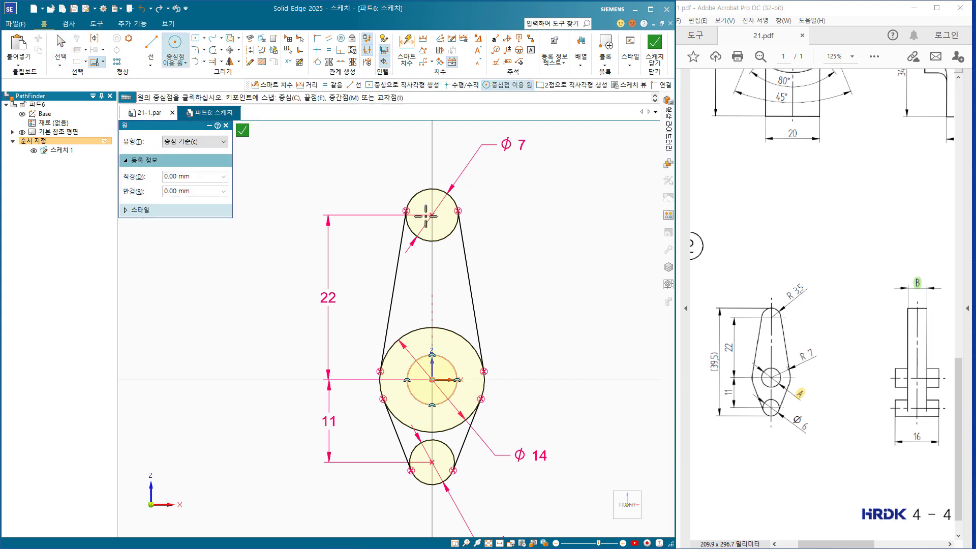
click(410, 47)
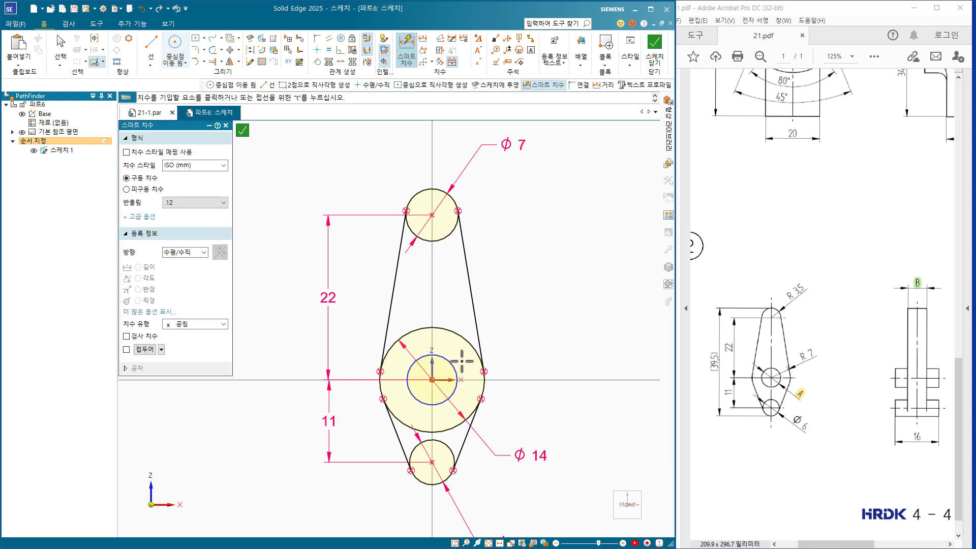
click(502, 329)
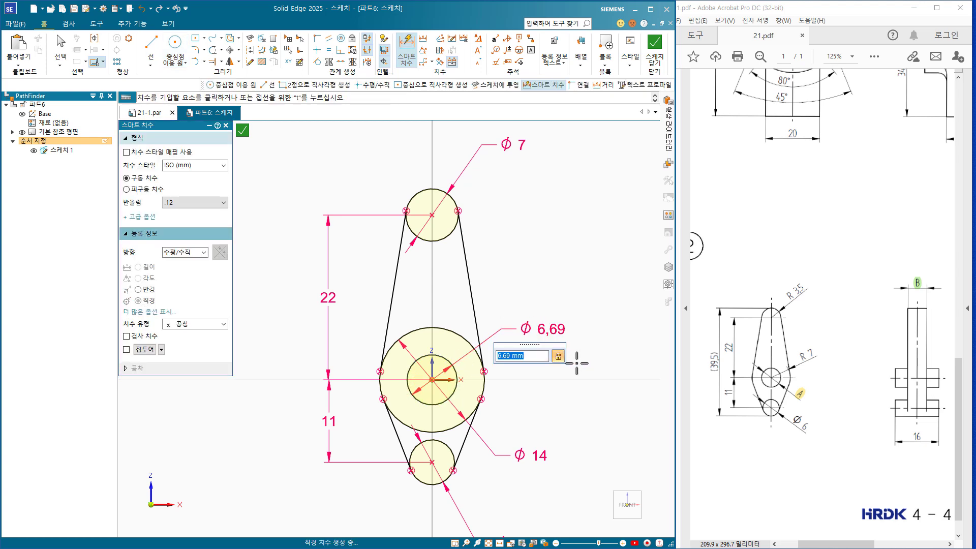
mouse_move(789, 192)
mouse_down()
mouse_move(806, 327)
mouse_move(793, 247)
mouse_up()
drag(538, 357, 476, 362)
text(7)
key(Return)
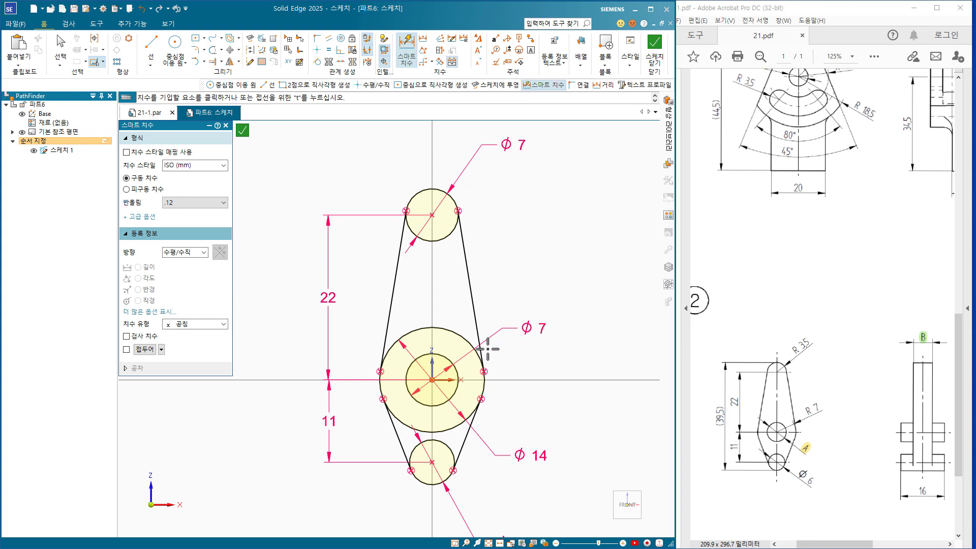
Close and finish the lever's profile sketch, returning to the part model
key(Escape)
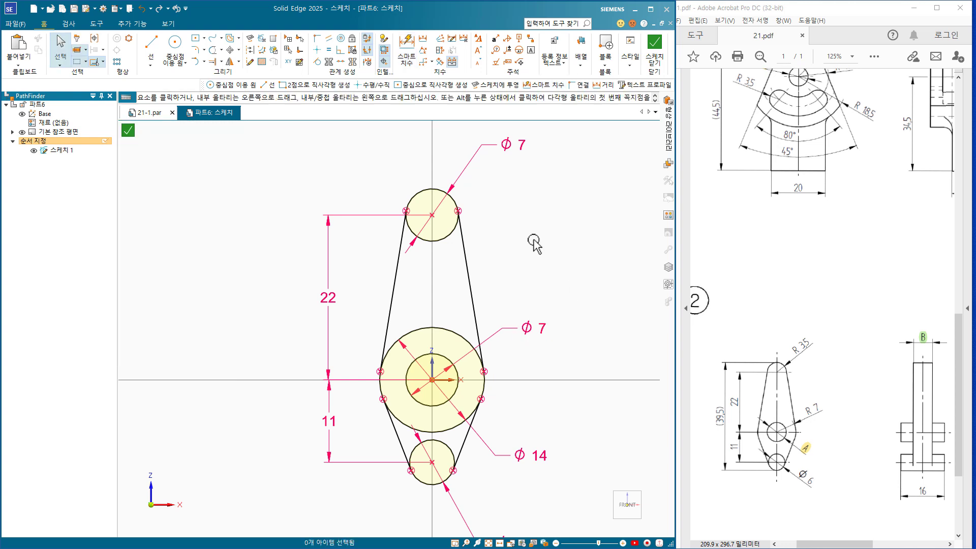
click(660, 51)
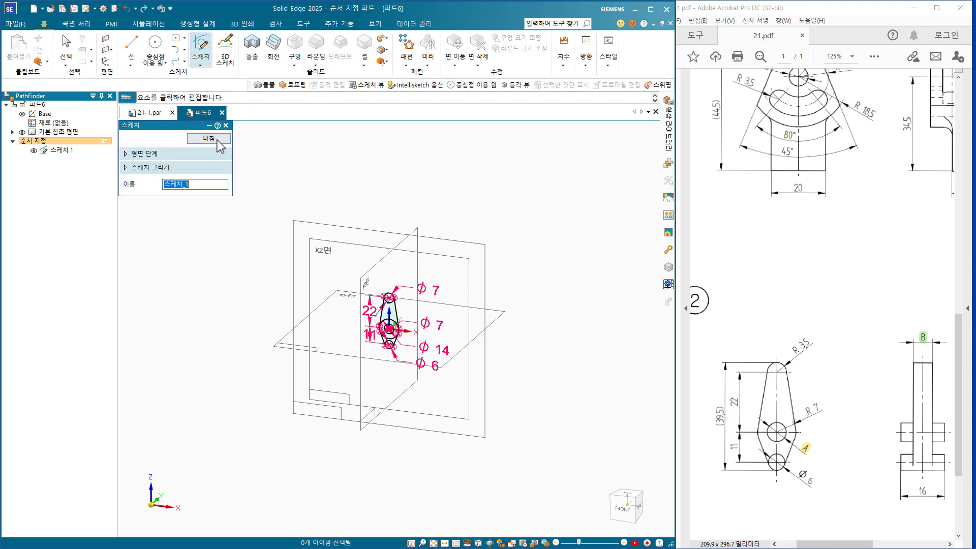
click(209, 138)
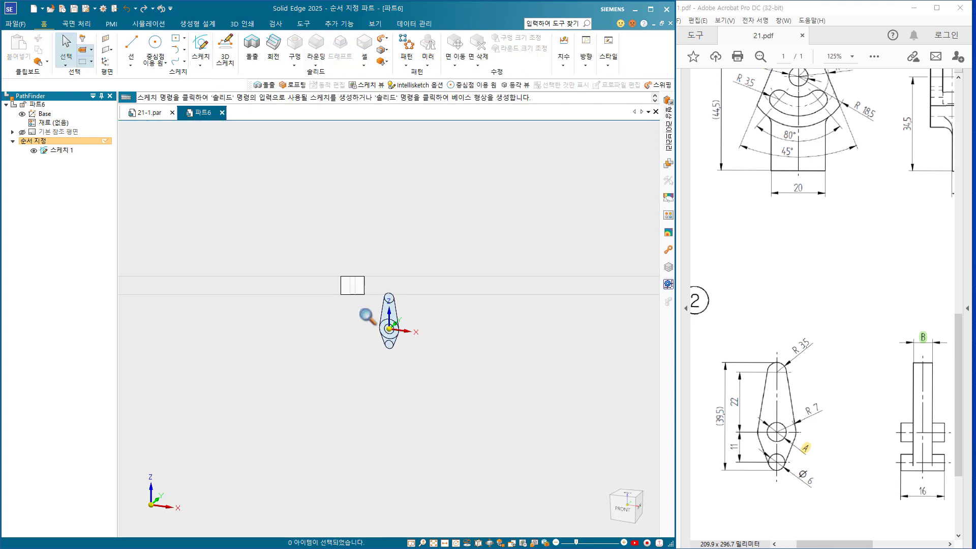
Start an Extrude from the existing sketch and accept all the enclosed regions of the lever outline as its profile
drag(367, 316, 437, 379)
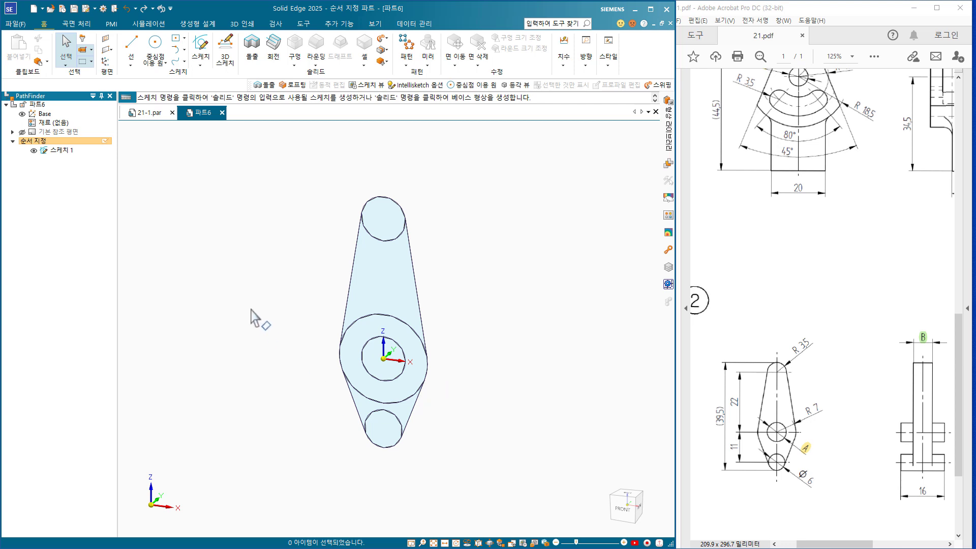
click(252, 48)
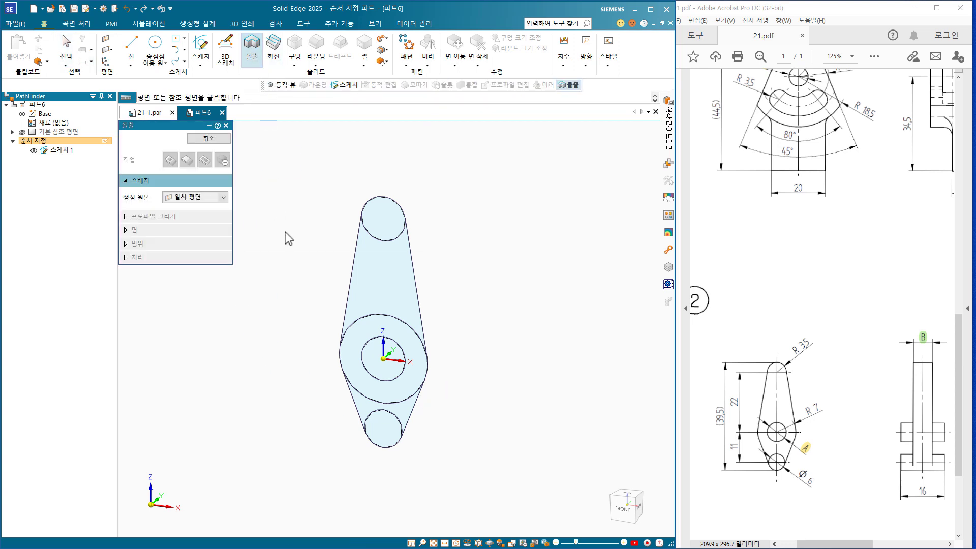
click(222, 197)
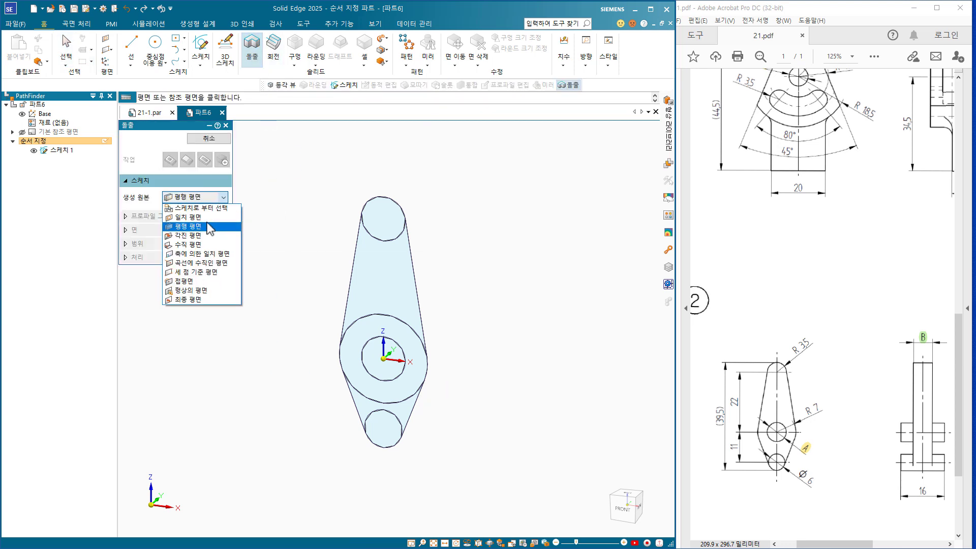
click(203, 208)
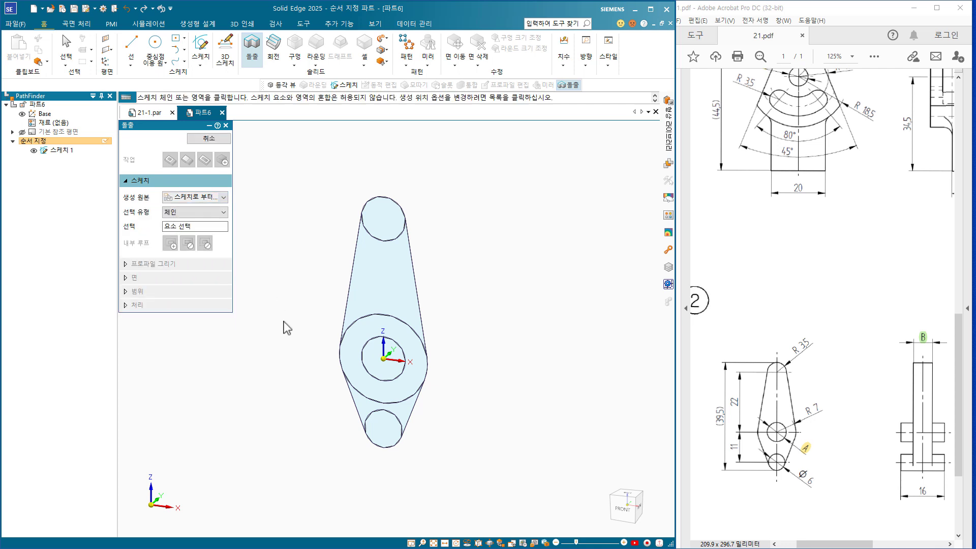
click(383, 220)
click(377, 283)
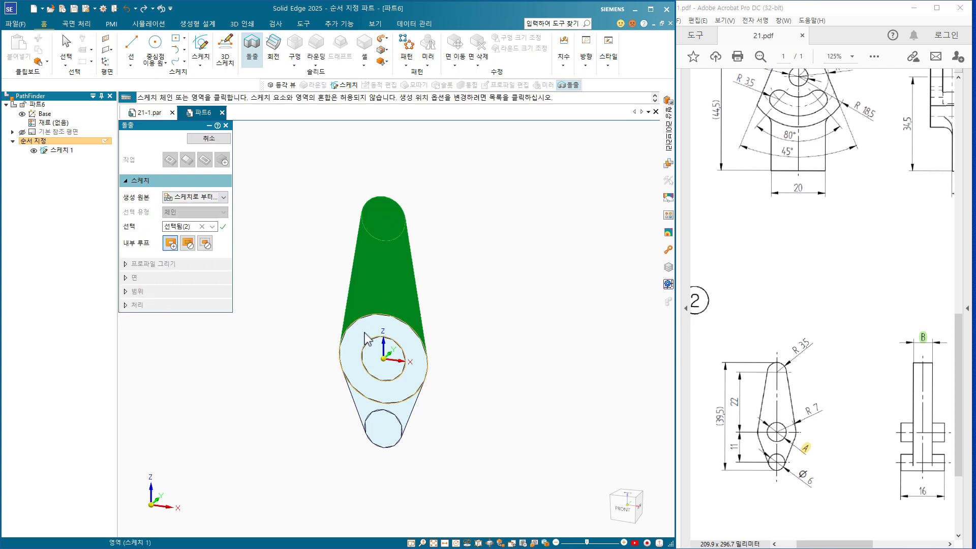
click(374, 360)
click(376, 402)
click(382, 436)
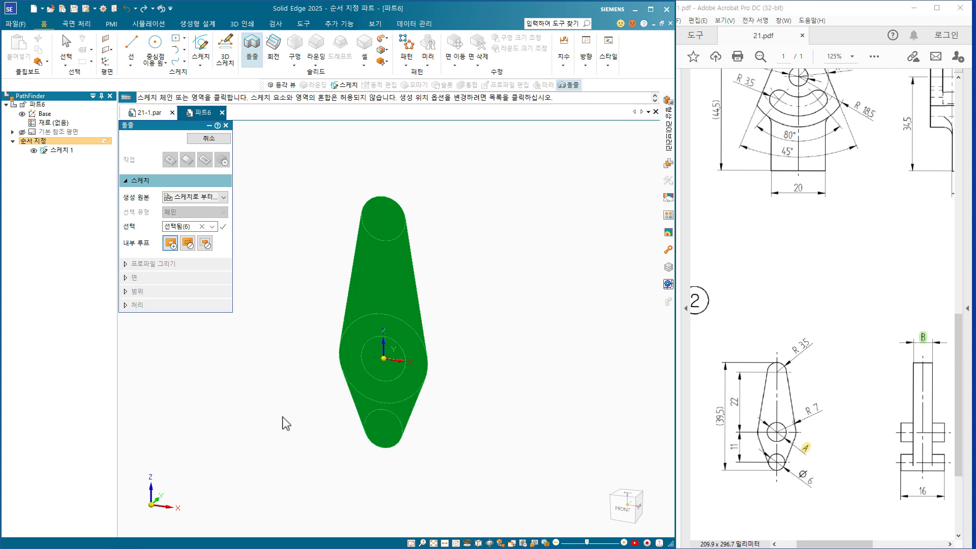
click(223, 226)
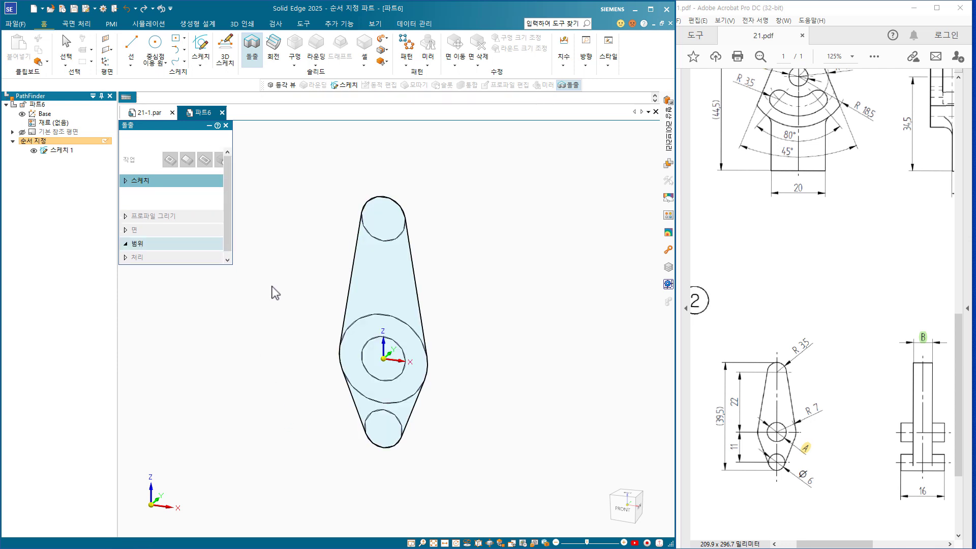
Extrude the lever profile symmetrically to a total thickness of 7 mm
click(205, 240)
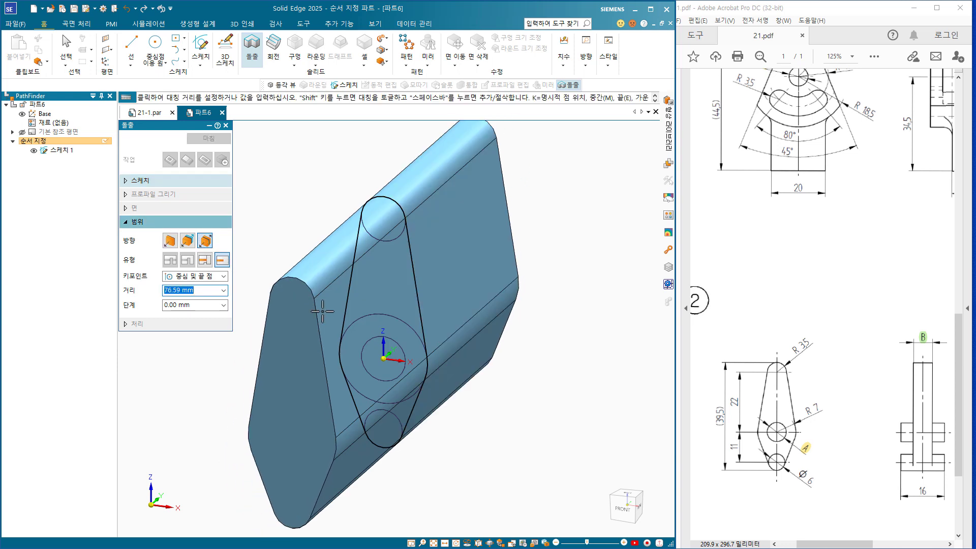
drag(778, 224, 761, 186)
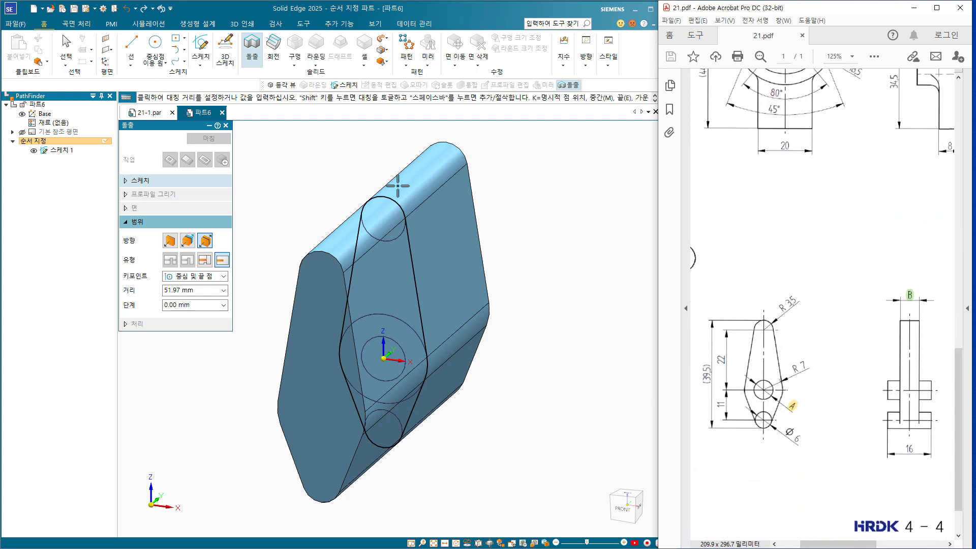
click(189, 127)
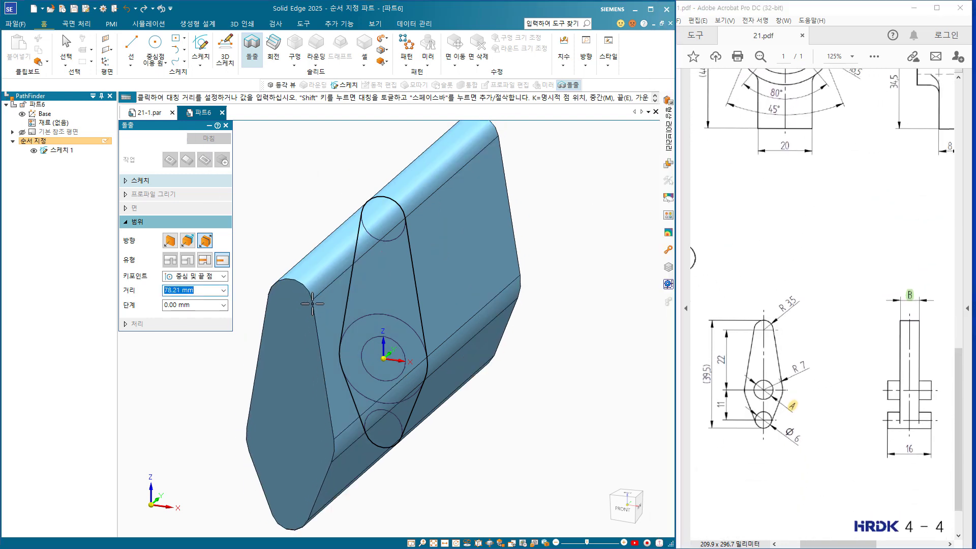
text(7)
key(Return)
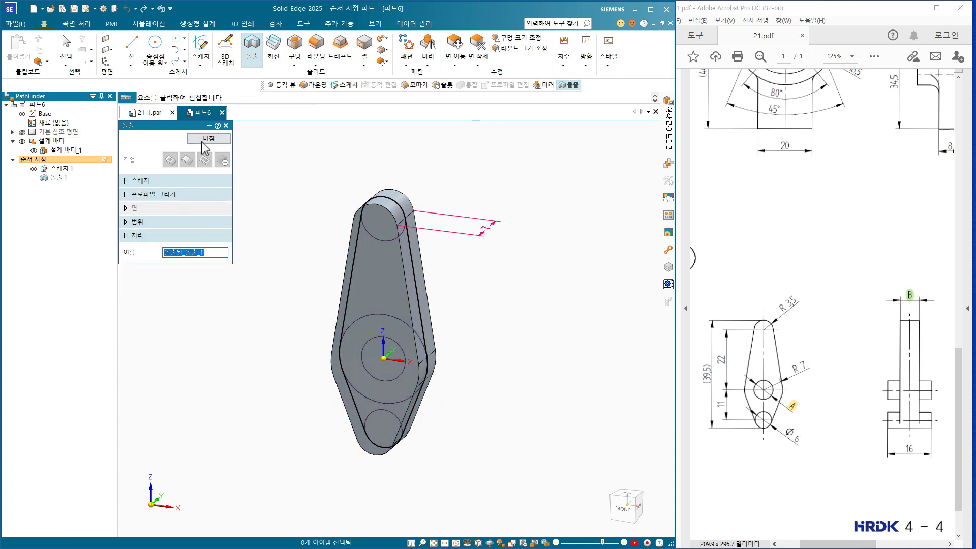
click(203, 141)
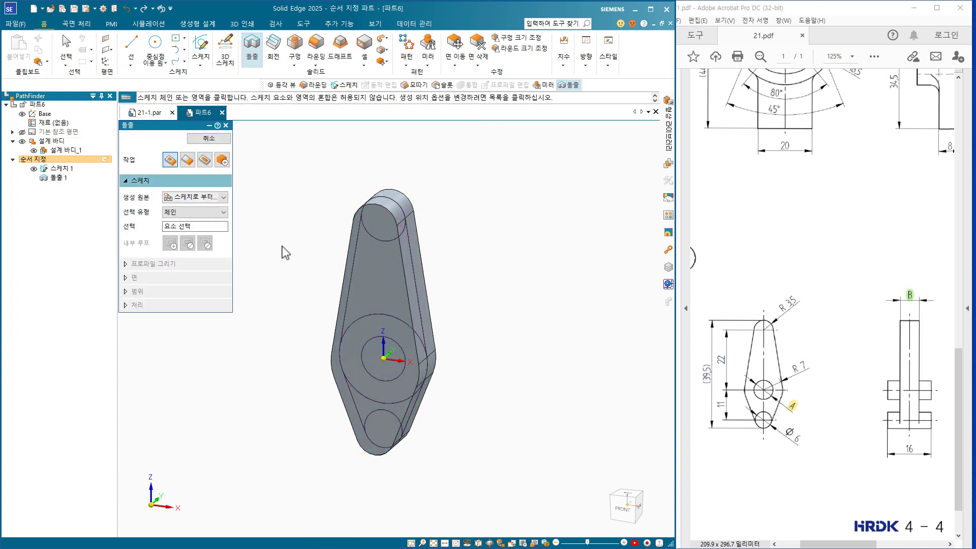
Extrude the central 7 mm circle and the lower 6 mm circle symmetrically as pins, with a 16 mm distance and the step at 0
click(375, 375)
click(380, 427)
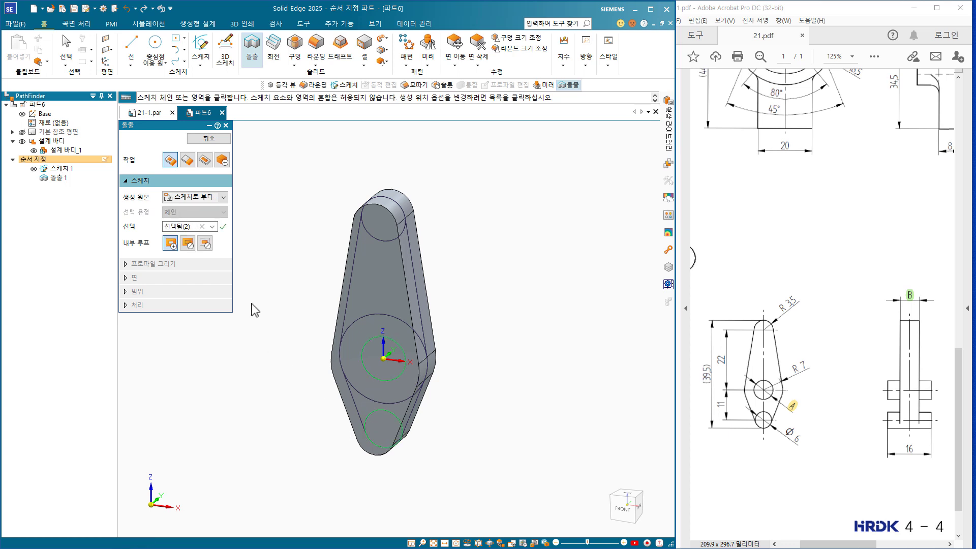
click(222, 226)
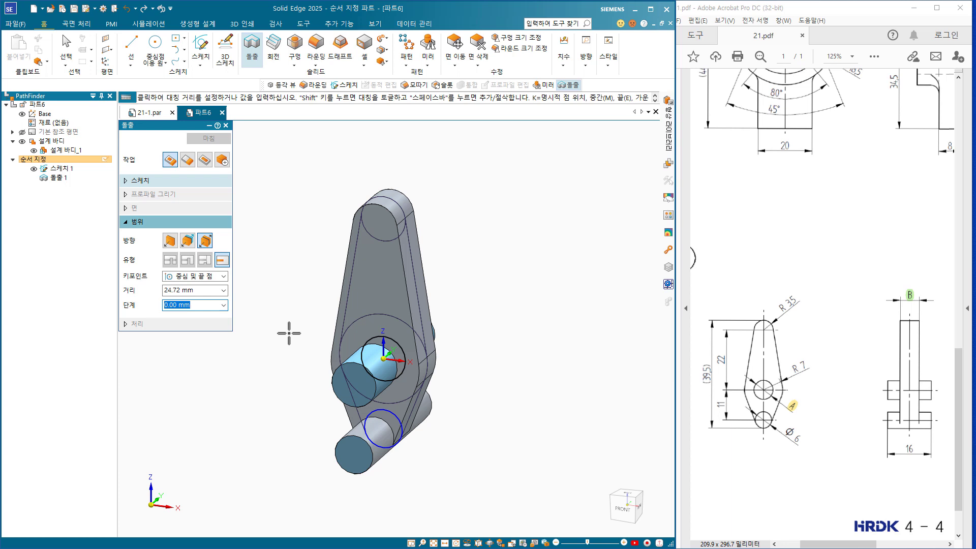
key(Return)
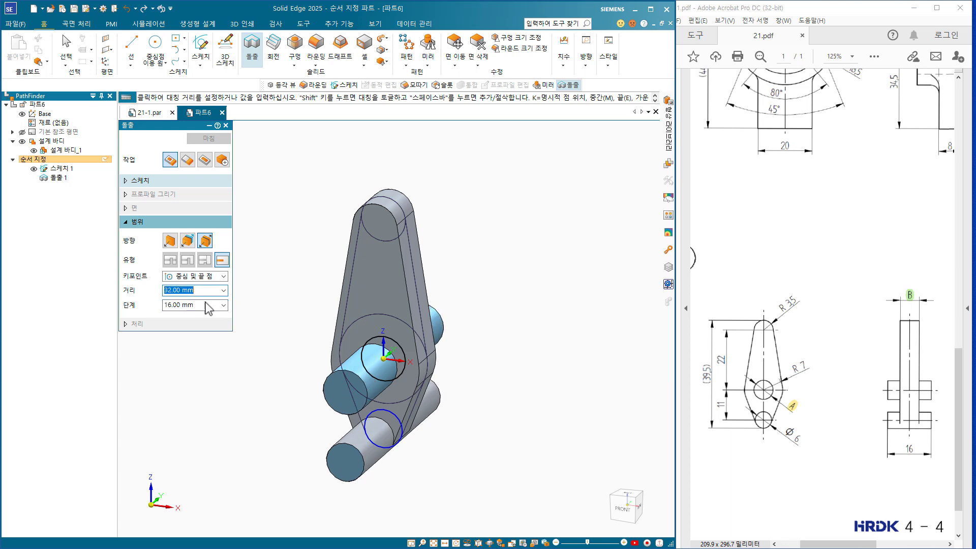
key(Tab)
text(0)
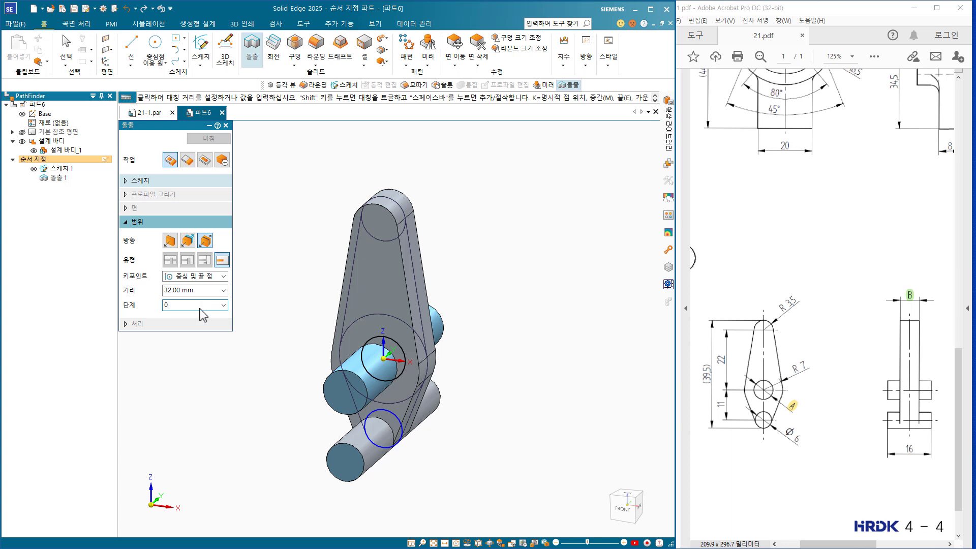
key(Return)
text(16)
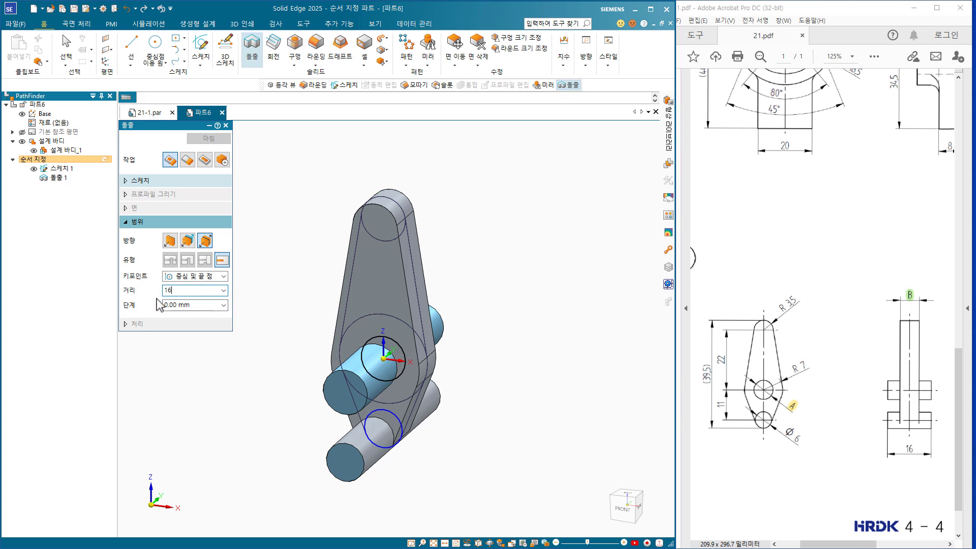
key(Return)
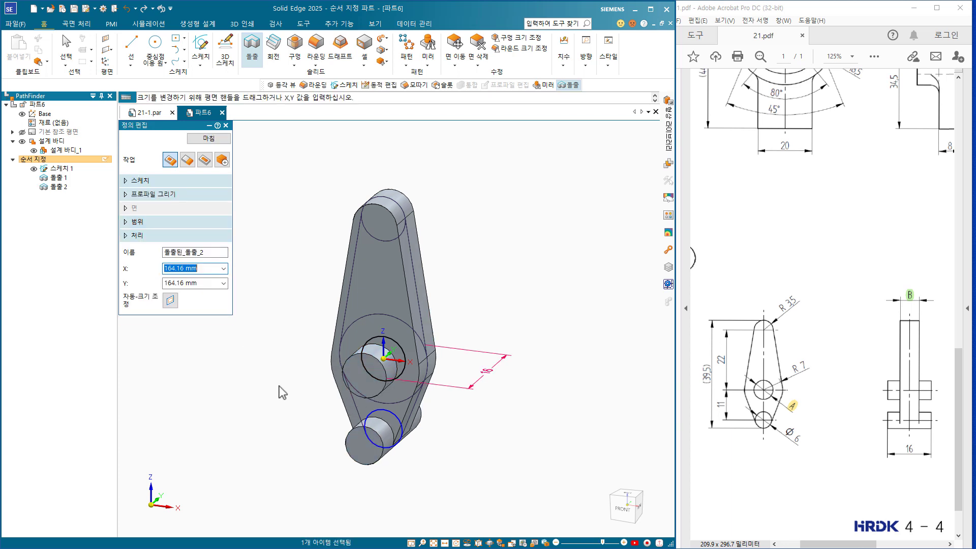
key(Escape)
Hide the lever's profile sketch so only the solid body is displayed
key(ctrl+i)
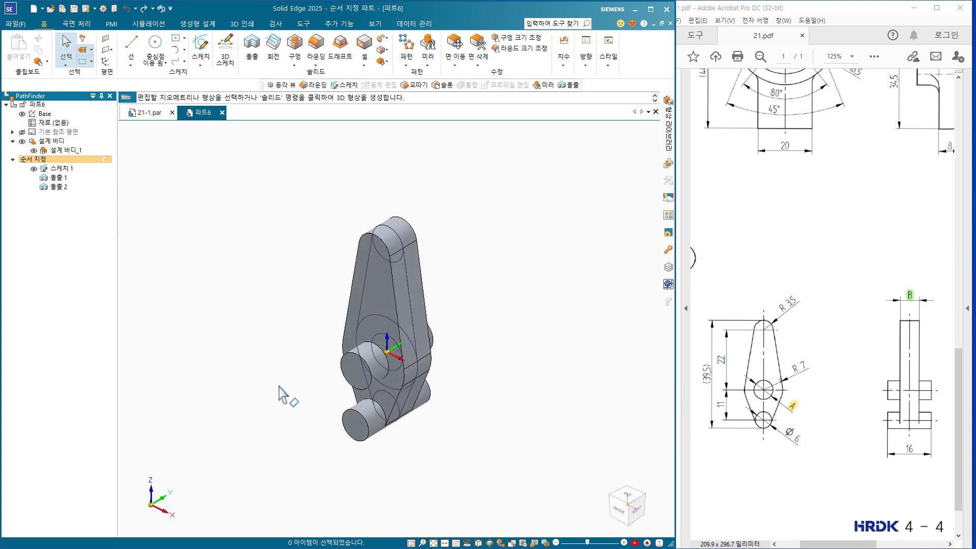
click(34, 169)
key(ctrl+f)
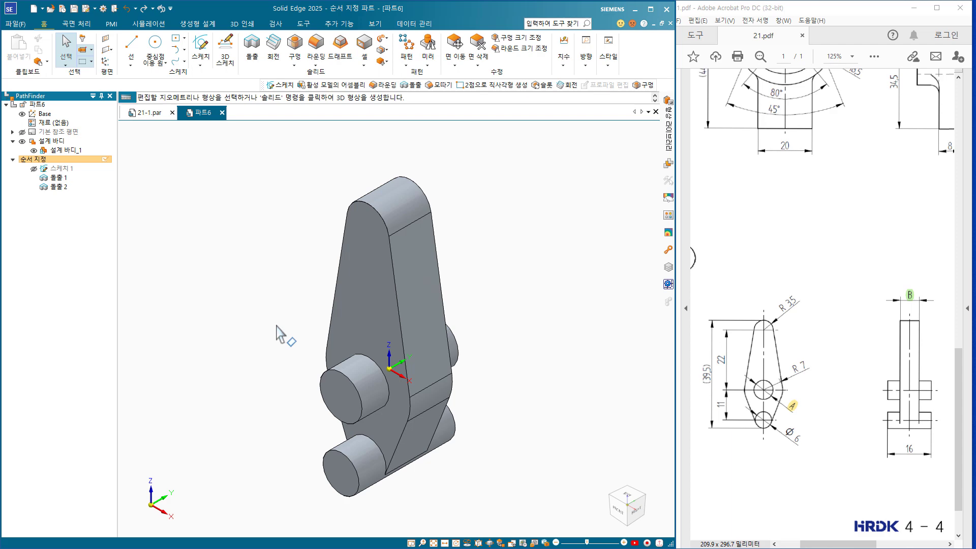
Save the lever part as 21-2 in folder 21 and close it
key(ctrl+s)
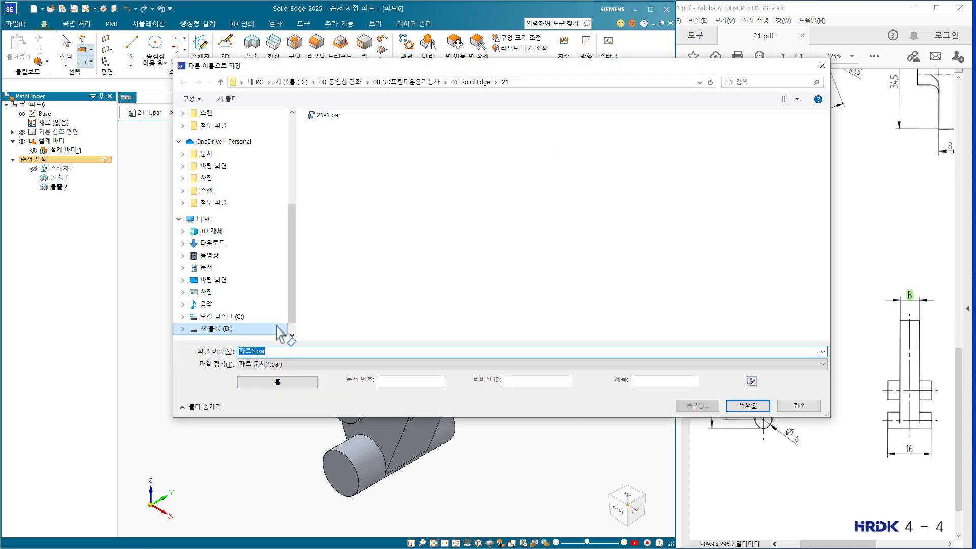
text(21)
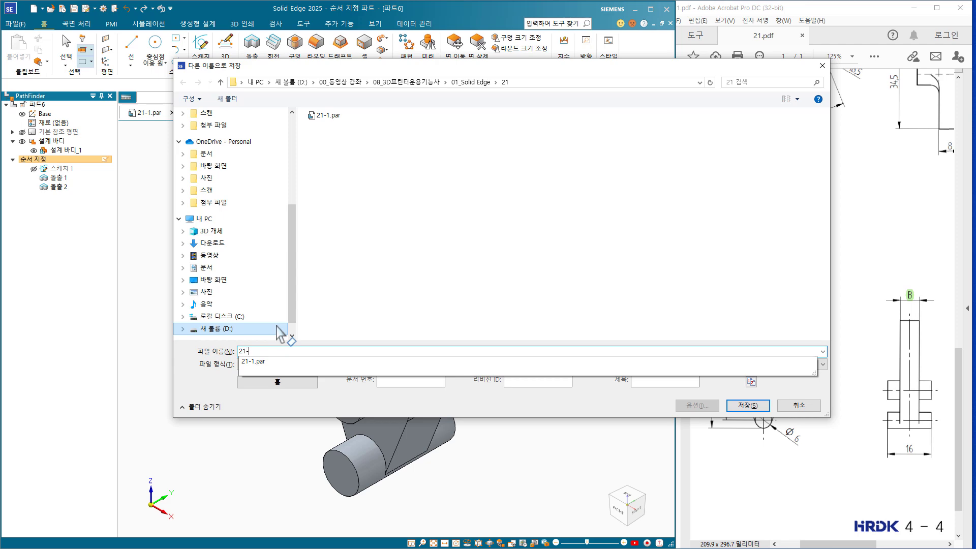
text(-2)
key(Return)
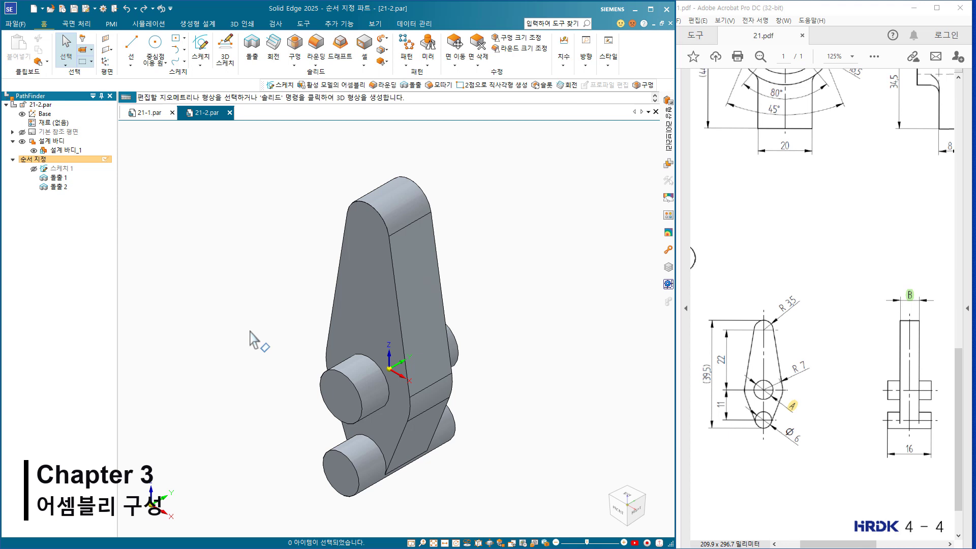
click(229, 113)
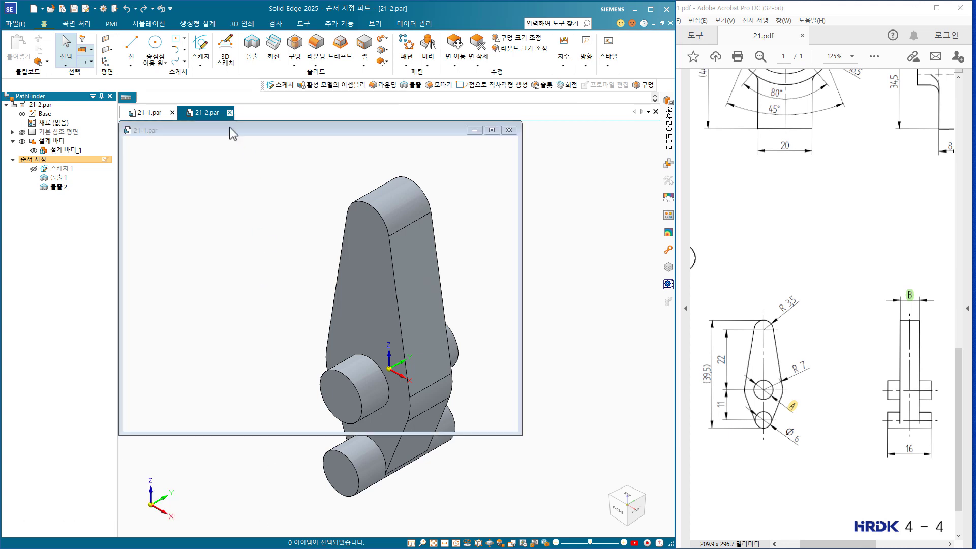
Create an assembly of the active model 21-1 from the ISO Metric Assembly.asm template and save it as 21
click(42, 9)
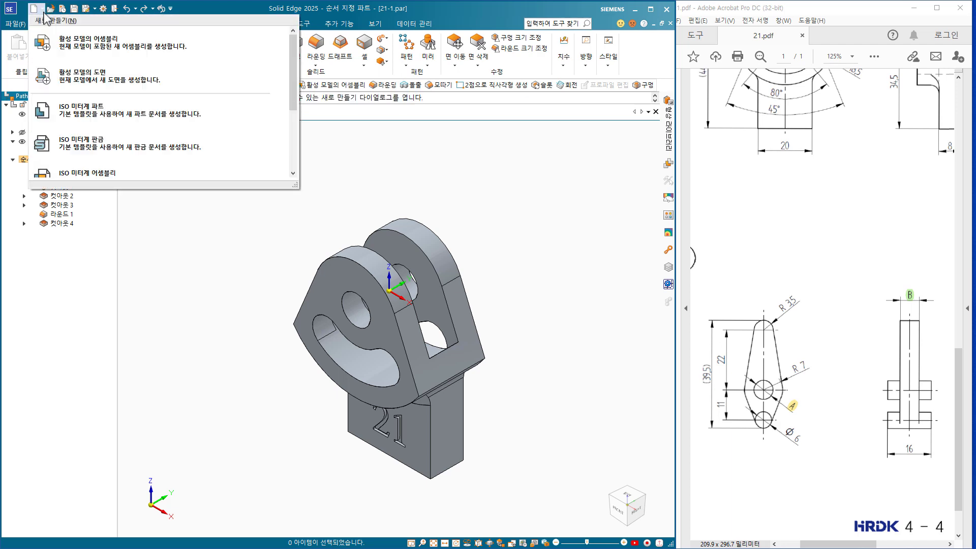
click(103, 56)
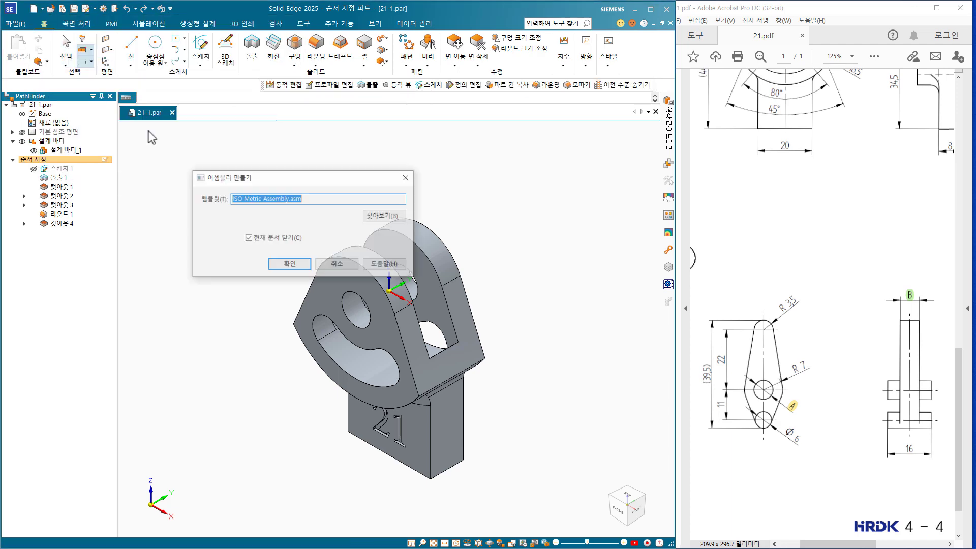
click(275, 268)
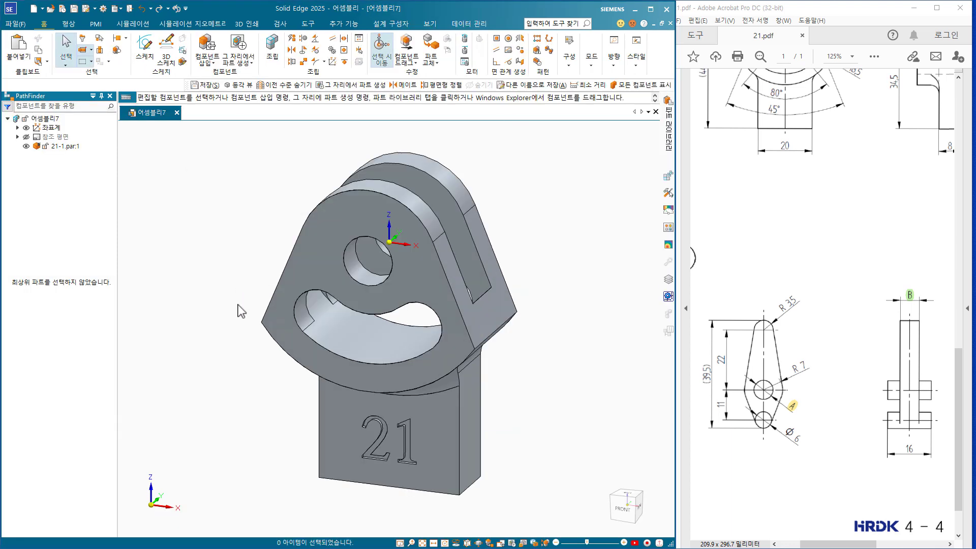
key(ctrl+s)
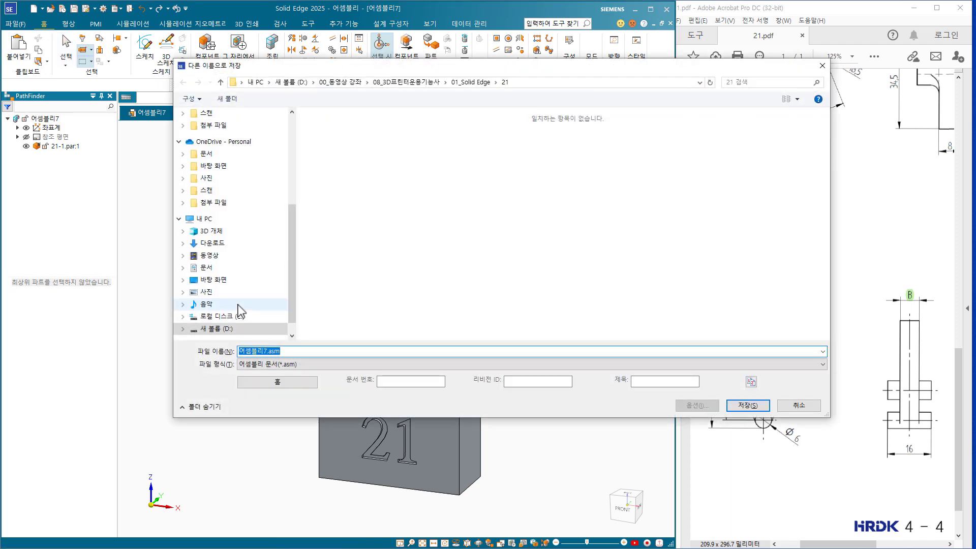
text(21)
key(Return)
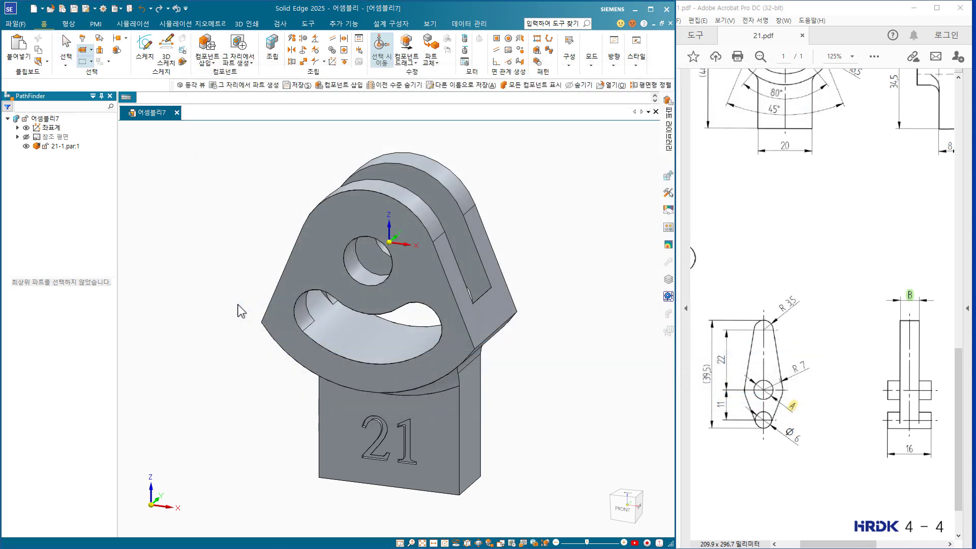
Insert part 21-2 from folder 21 into the assembly, placing it beside the bracket 21-1
click(210, 55)
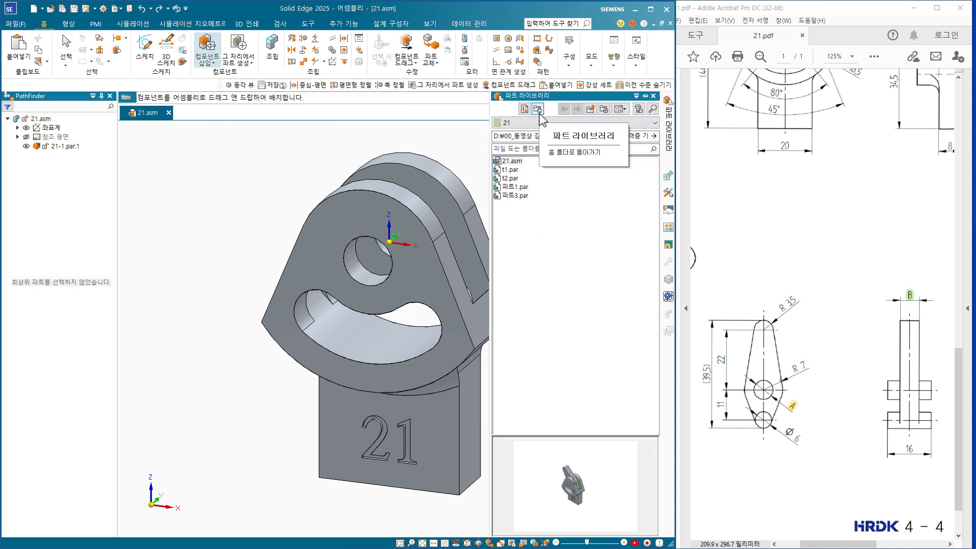
click(538, 111)
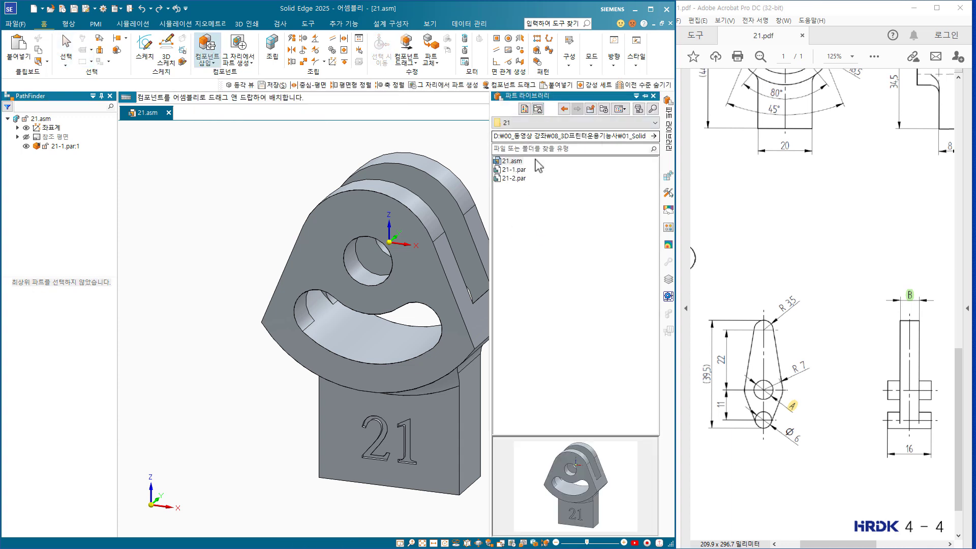
click(510, 179)
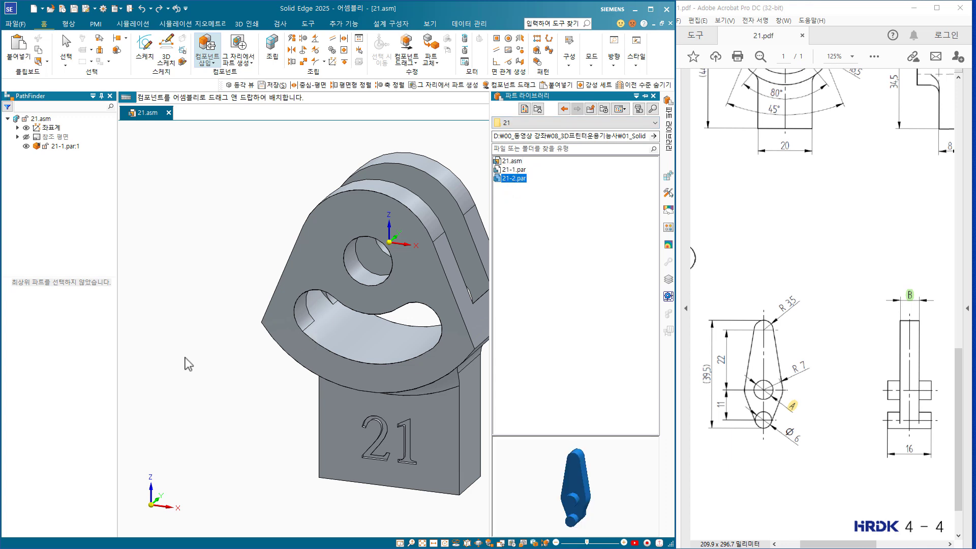
scroll(362, 429, down, 5)
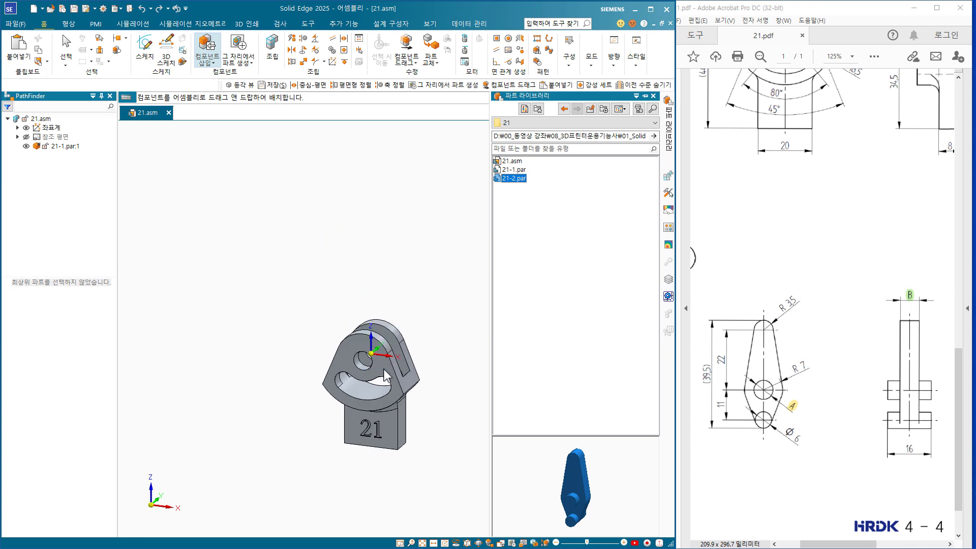
drag(521, 183, 357, 281)
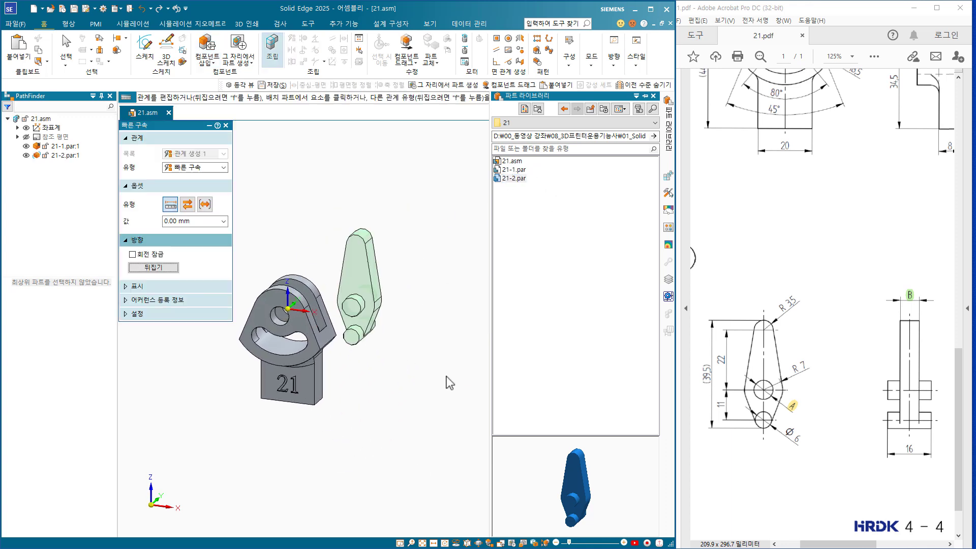
Axially align the lever's central pin with the round hole of the bracket 21-1
click(182, 172)
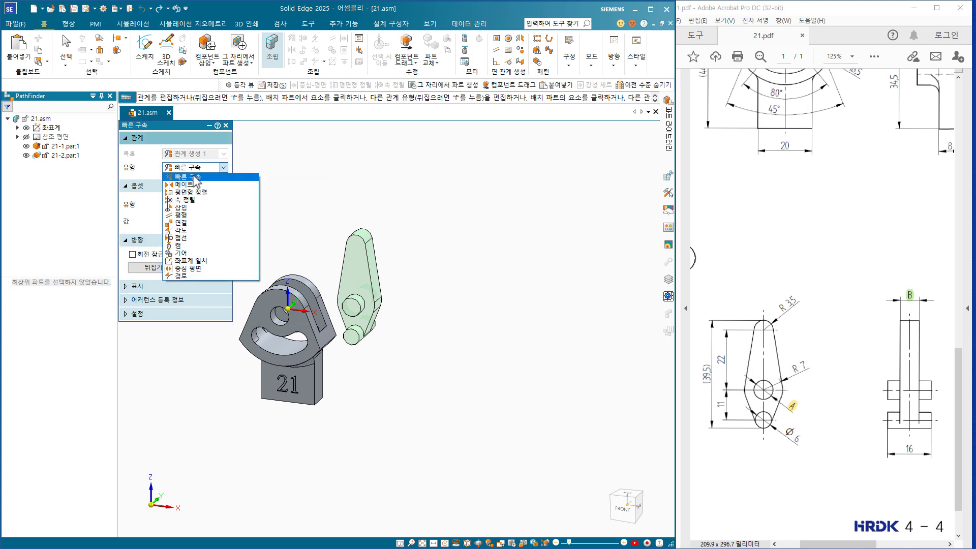
click(184, 202)
scroll(326, 336, up, 5)
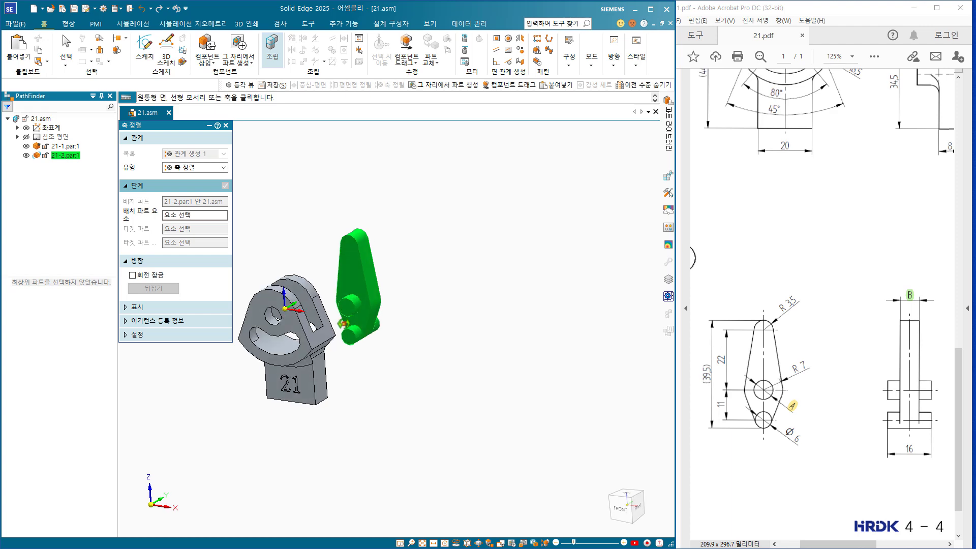
ctrl+middle_drag(313, 316, 380, 334)
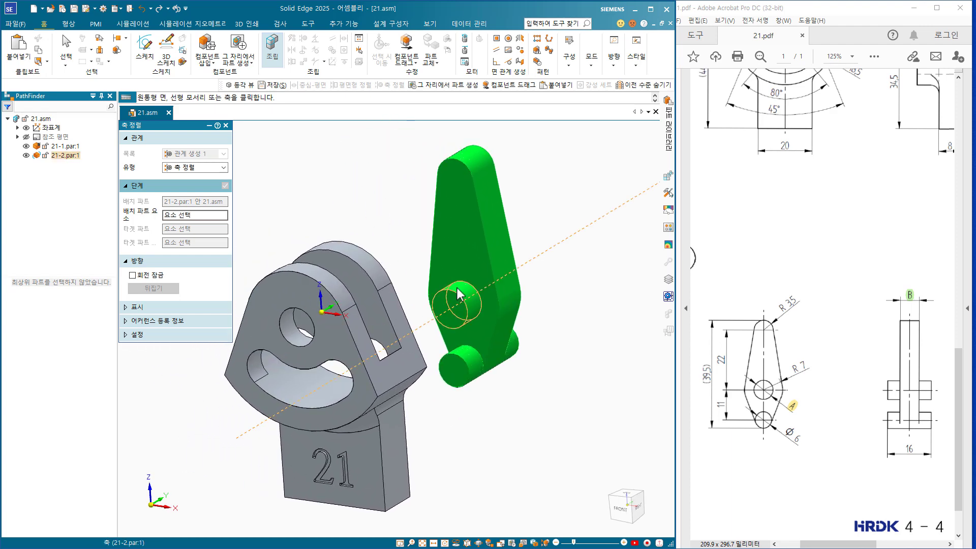
click(458, 304)
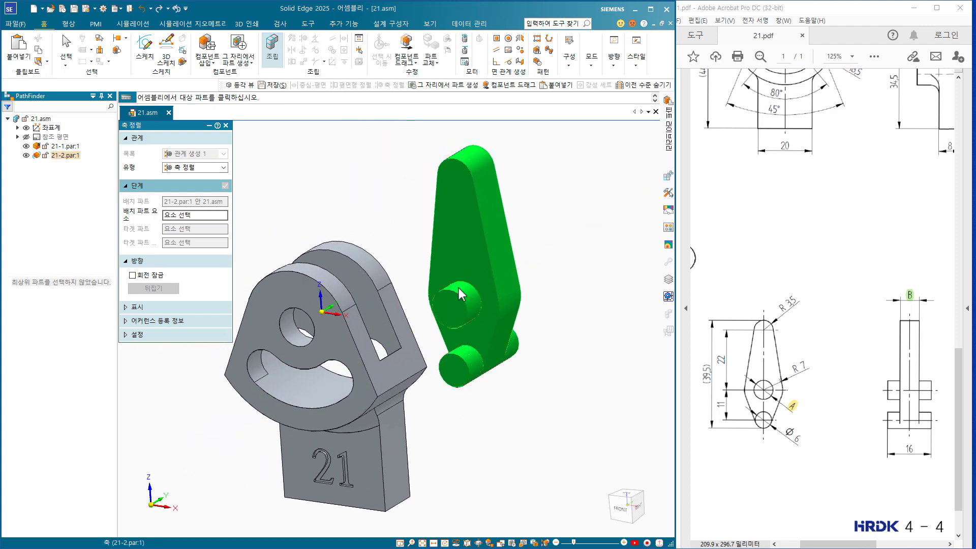
click(291, 338)
click(291, 338)
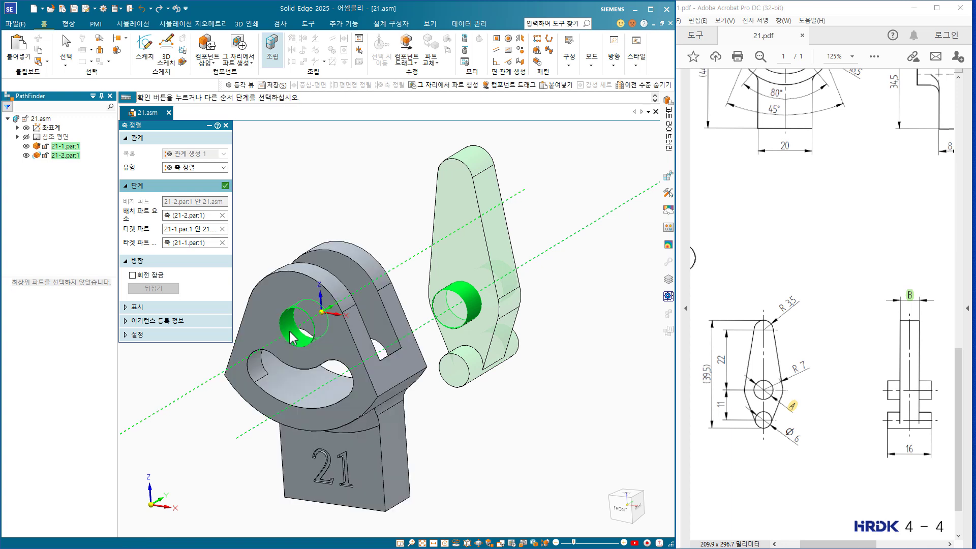
click(225, 187)
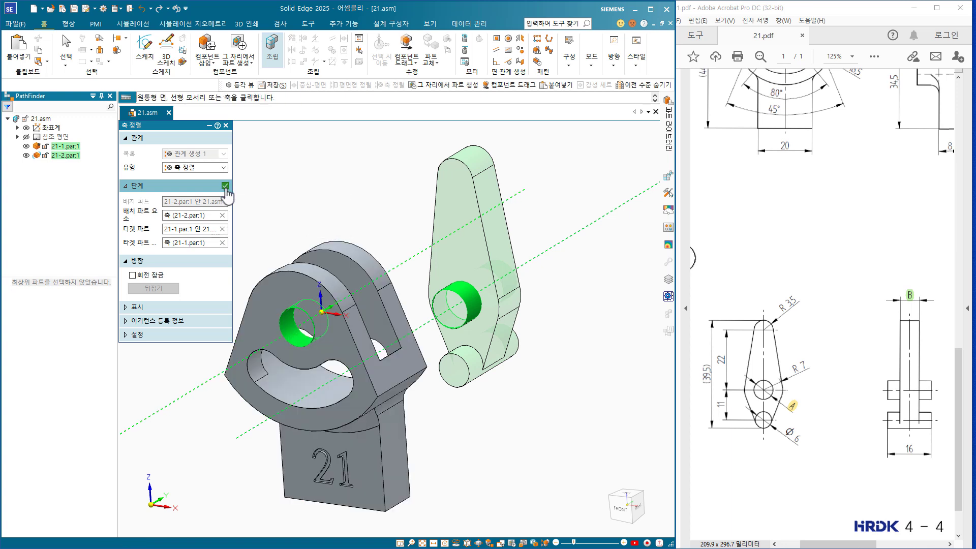
Center the lever in the bracket with a double center-plane relation between the lever's two flat faces and the bracket's rear and front faces
click(193, 170)
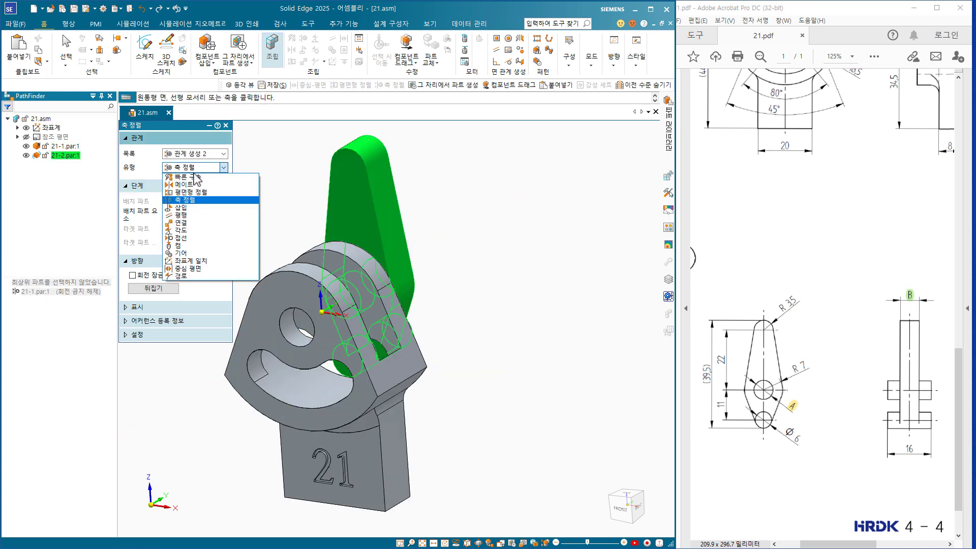
click(198, 270)
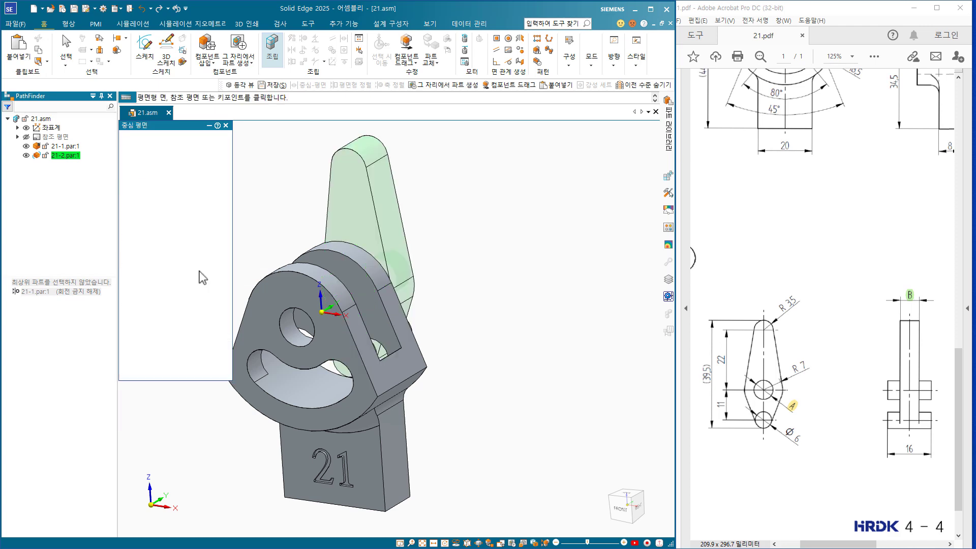
click(370, 249)
middle_drag(370, 244, 249, 244)
click(379, 206)
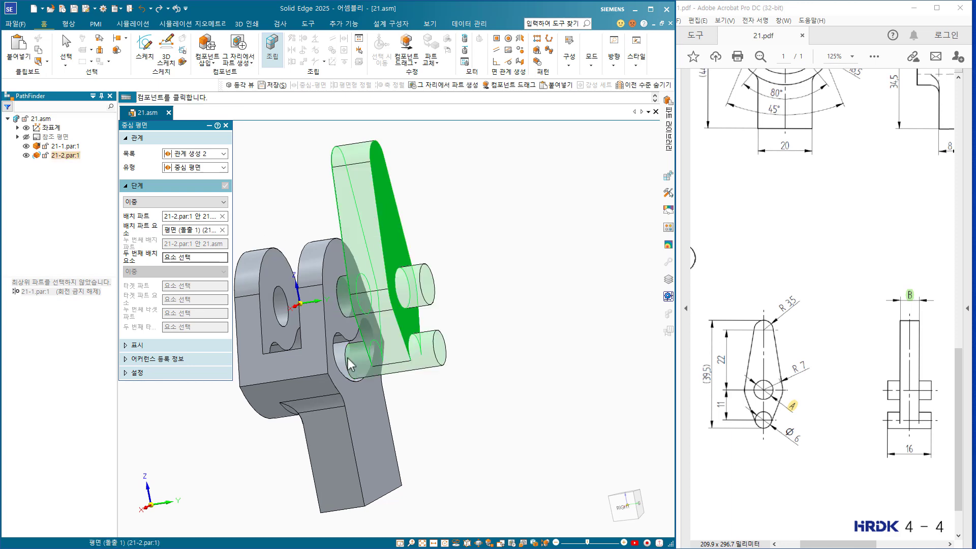
click(367, 418)
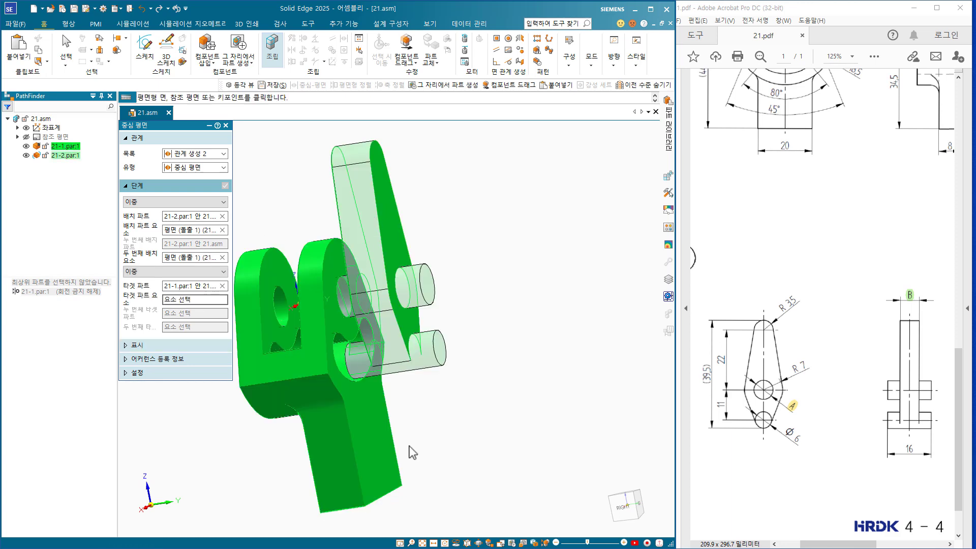
click(366, 420)
middle_drag(366, 420, 443, 337)
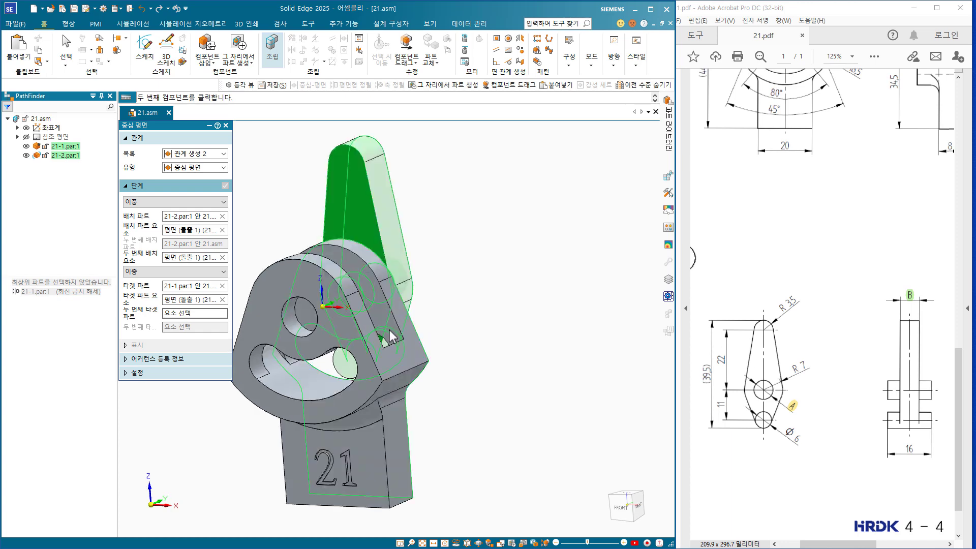
click(278, 279)
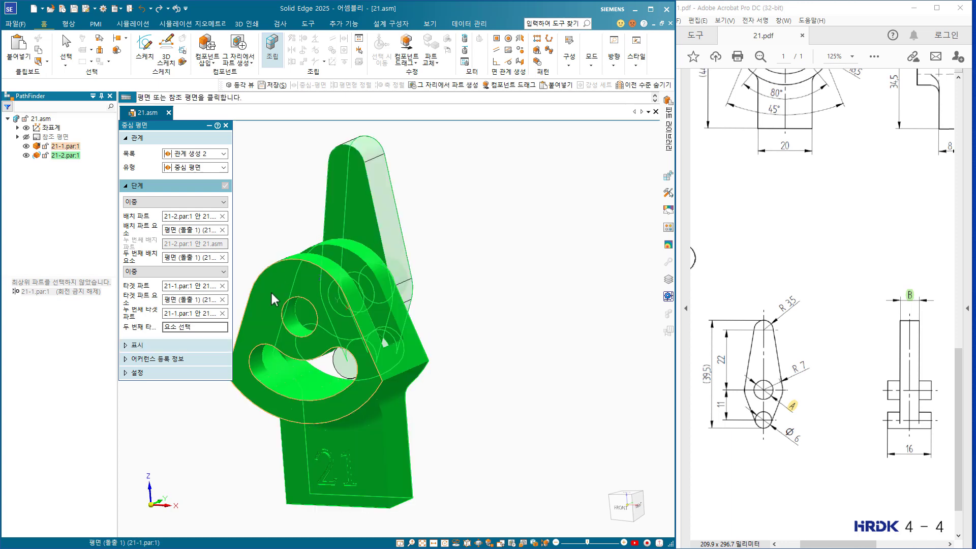
click(270, 291)
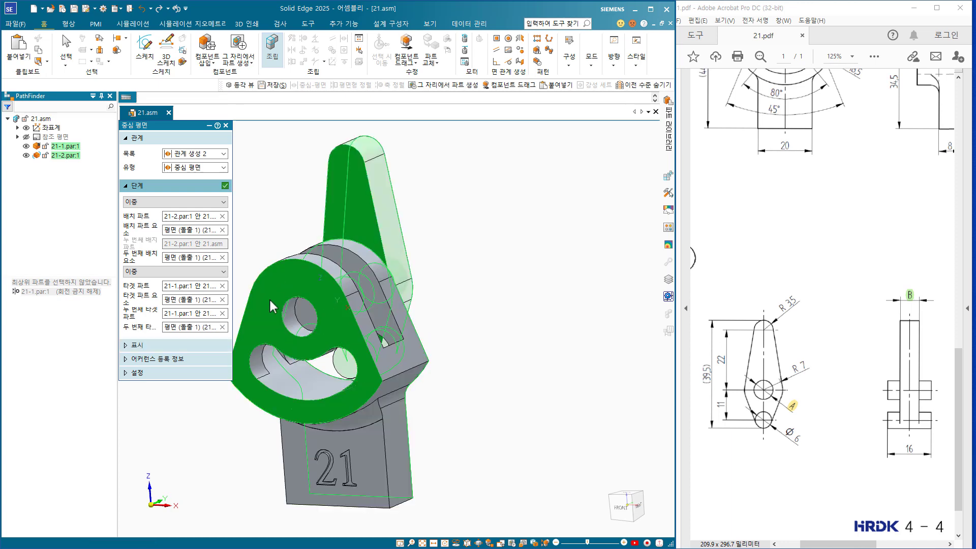
click(226, 186)
key(Escape)
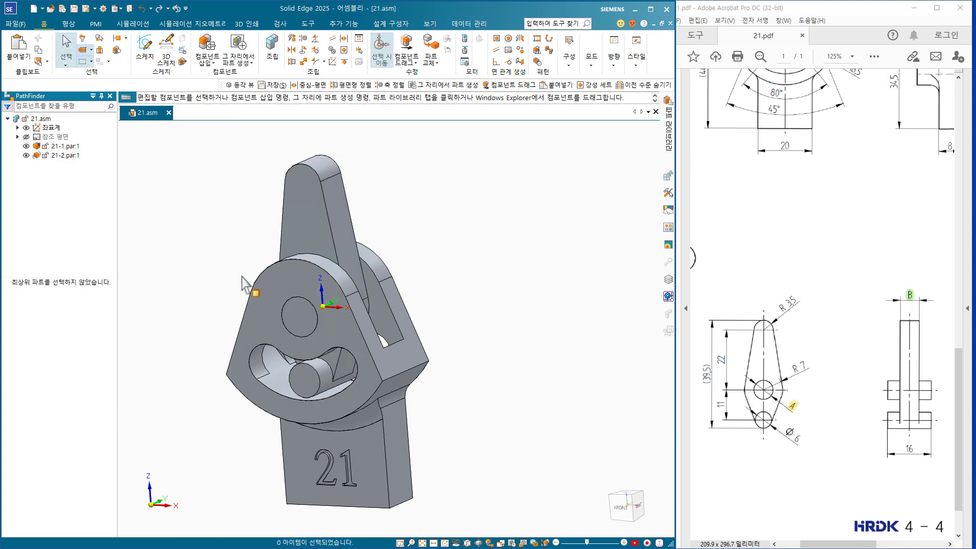
Axially align the lever's lower pin with the rounded right-hand end of the bracket's curved slot
middle_drag(245, 279, 260, 209)
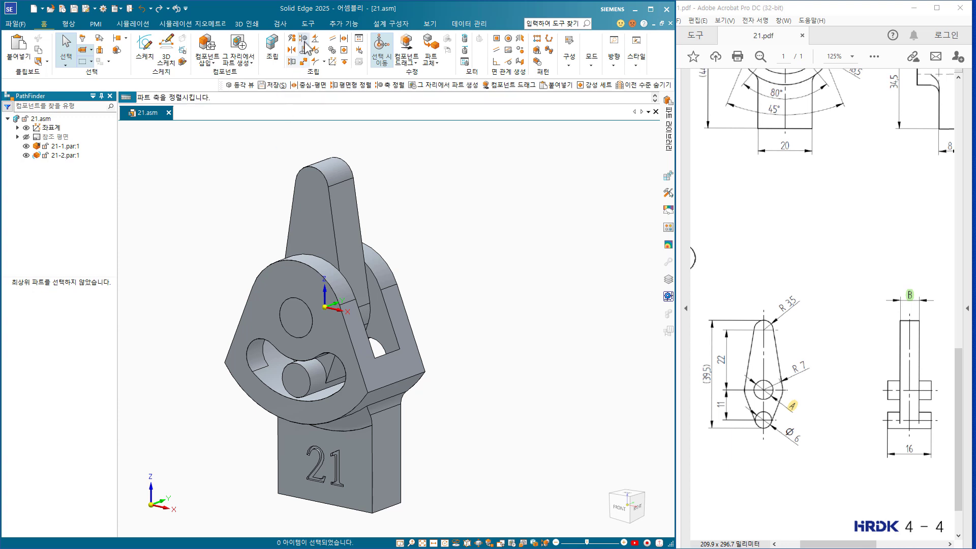
click(303, 40)
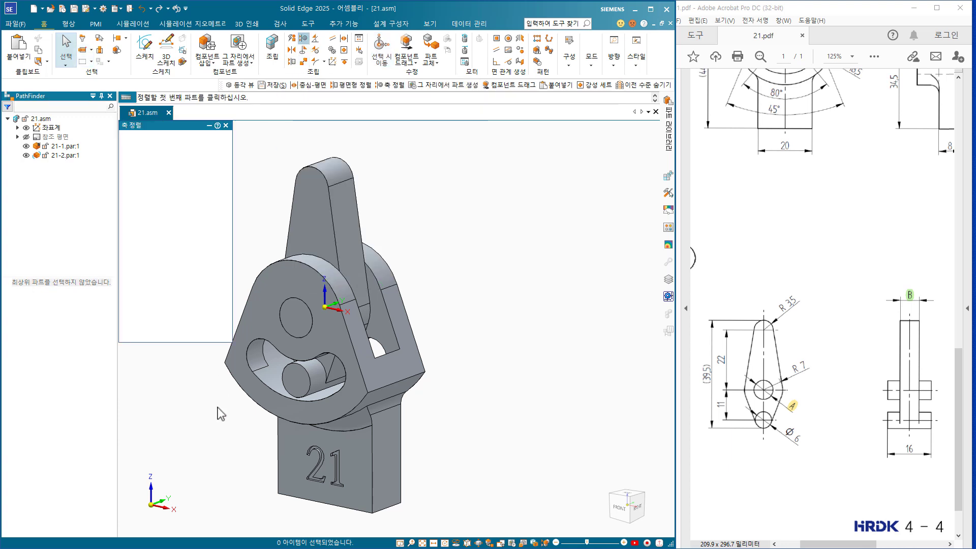
click(316, 375)
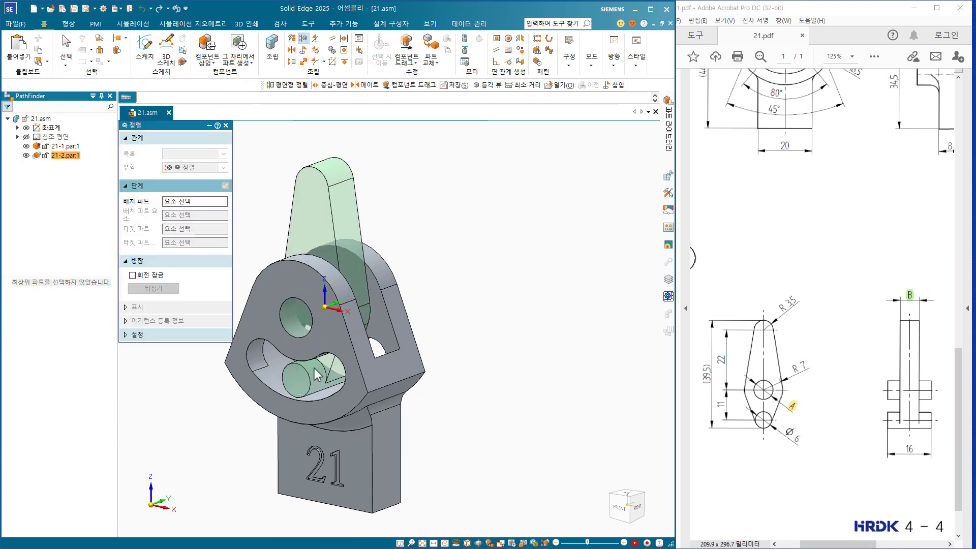
click(315, 386)
middle_drag(315, 386, 382, 374)
click(391, 375)
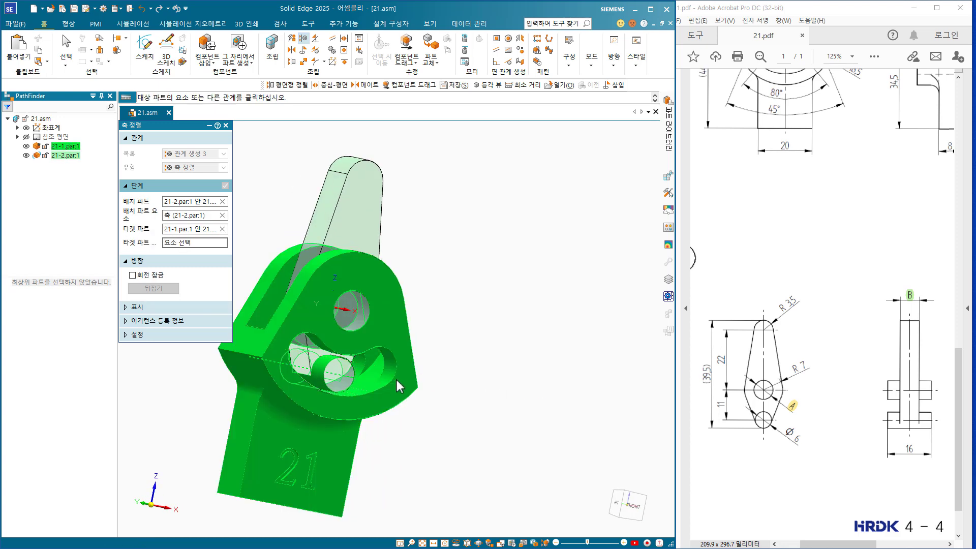
click(392, 372)
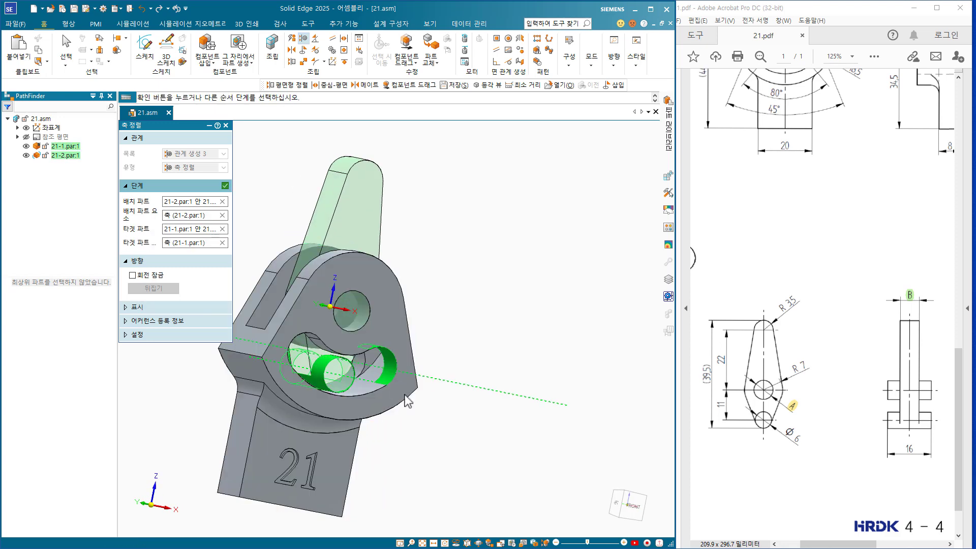
click(225, 185)
key(Escape)
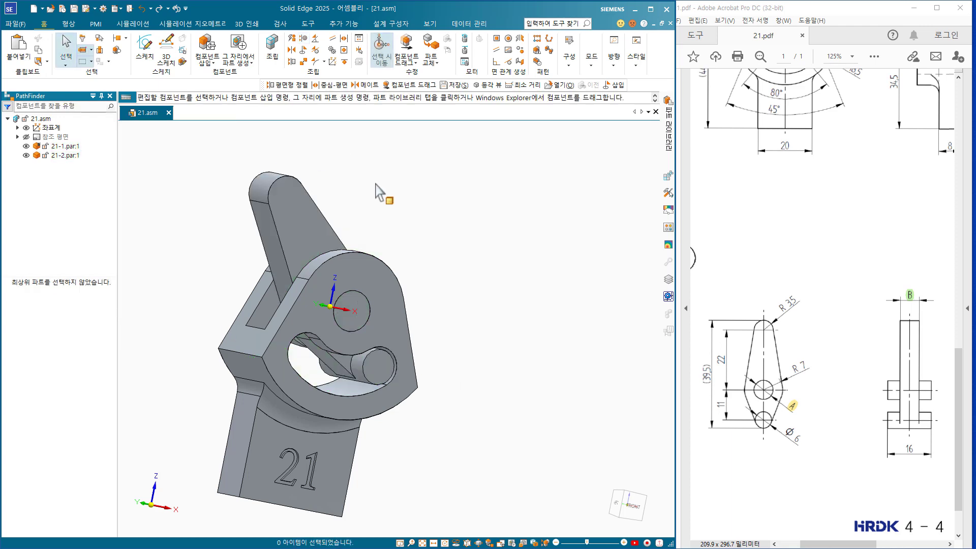
Edit the lever 21-2 in place and set the diameter of its central pin circle in the sketch to 6 mm
key(ctrl+i)
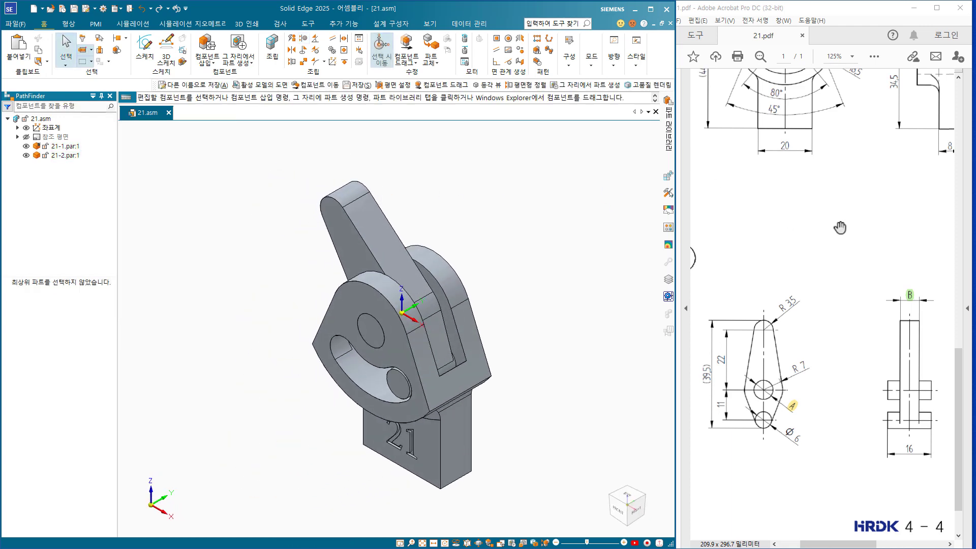
drag(840, 227, 629, 279)
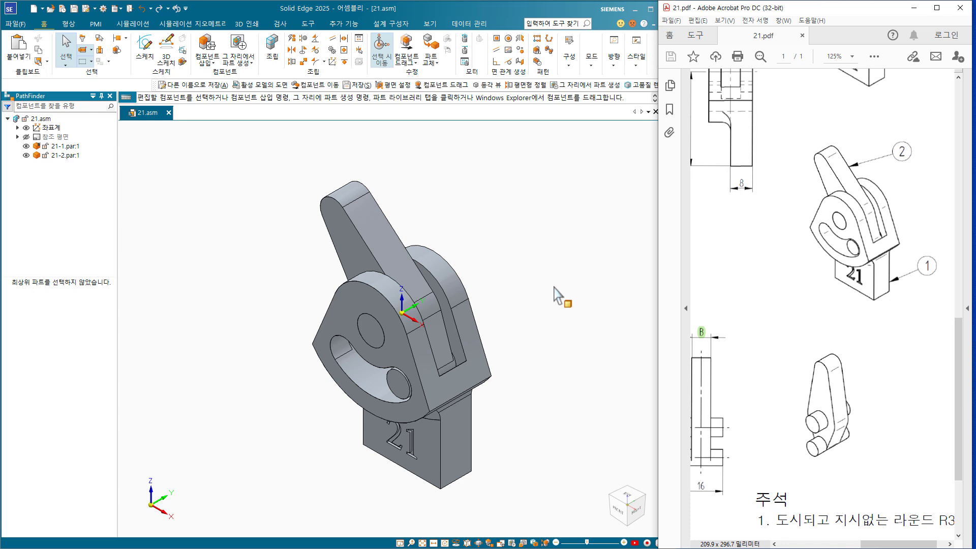
drag(753, 320, 932, 295)
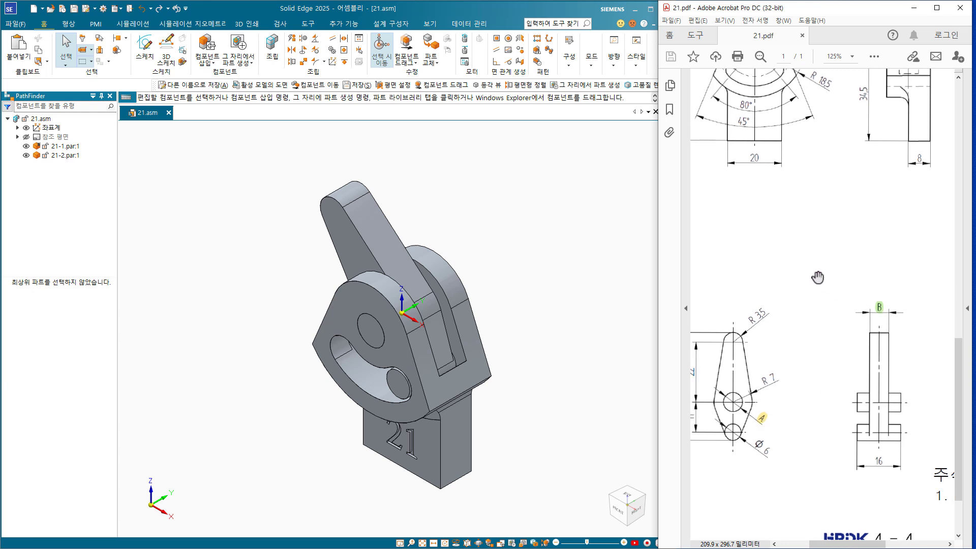
drag(786, 245, 805, 332)
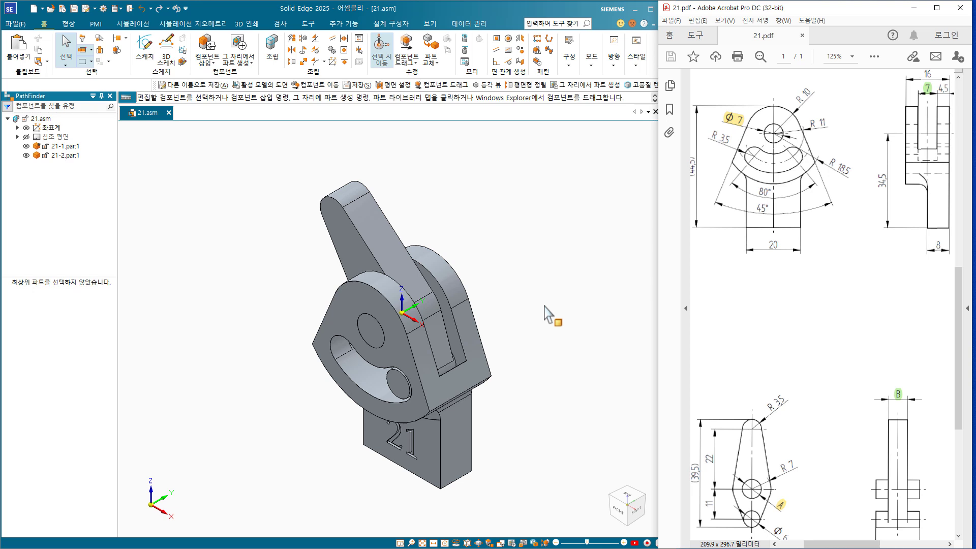
click(381, 223)
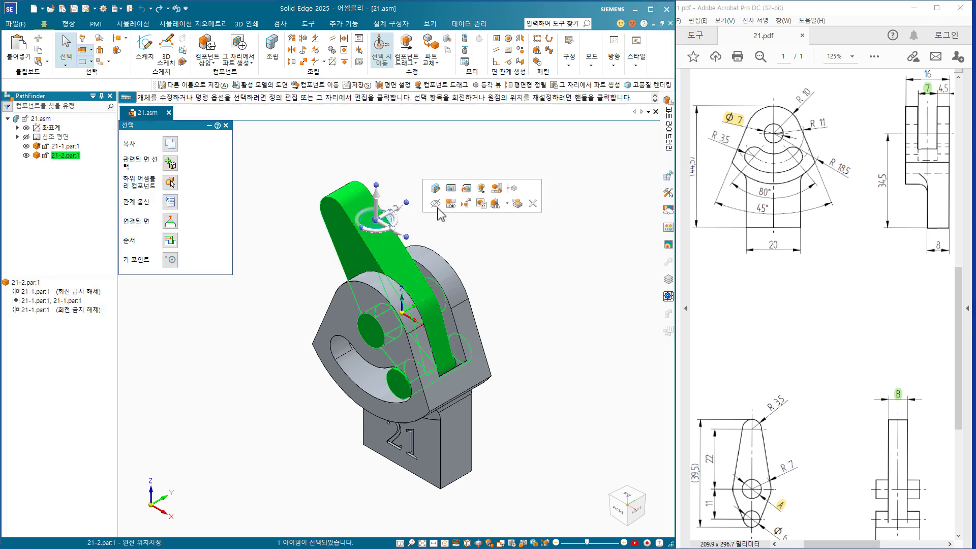
click(435, 188)
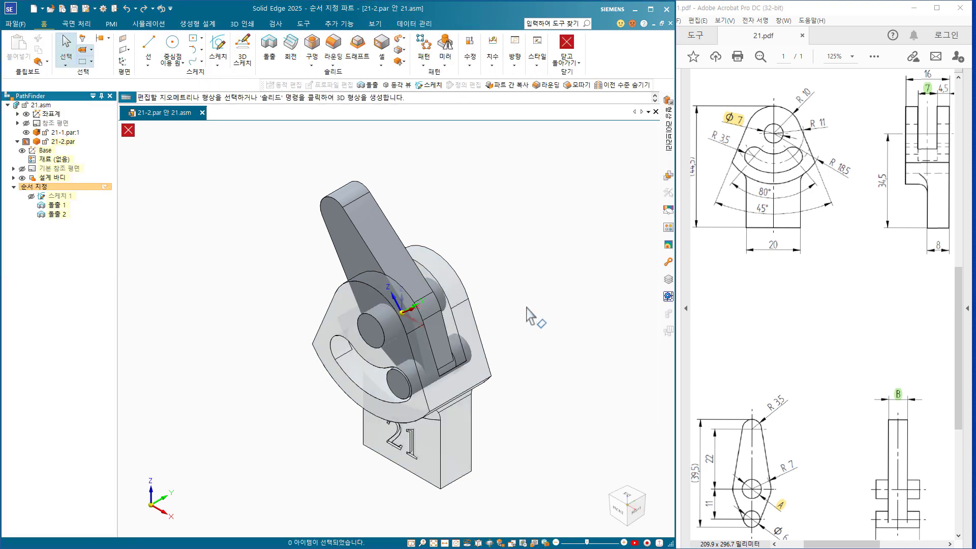
click(387, 320)
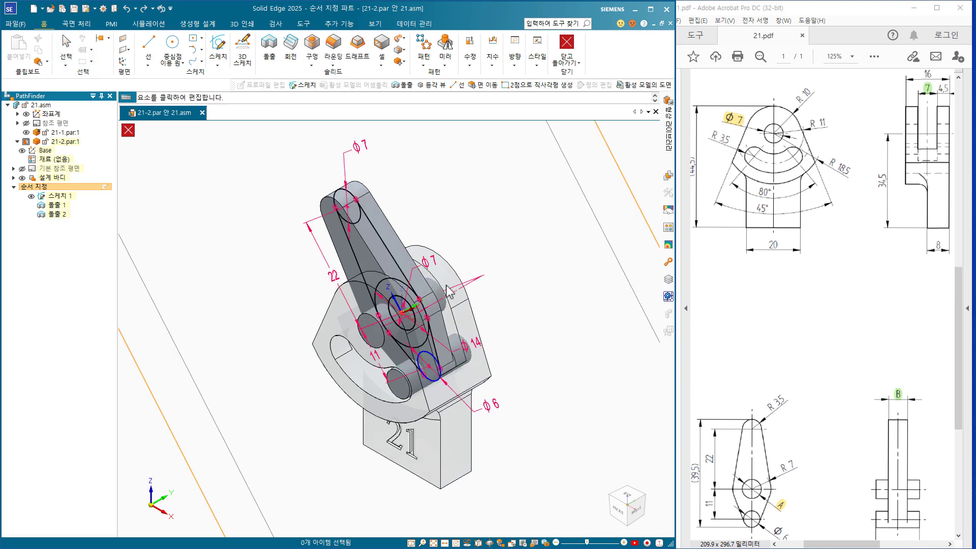
click(430, 267)
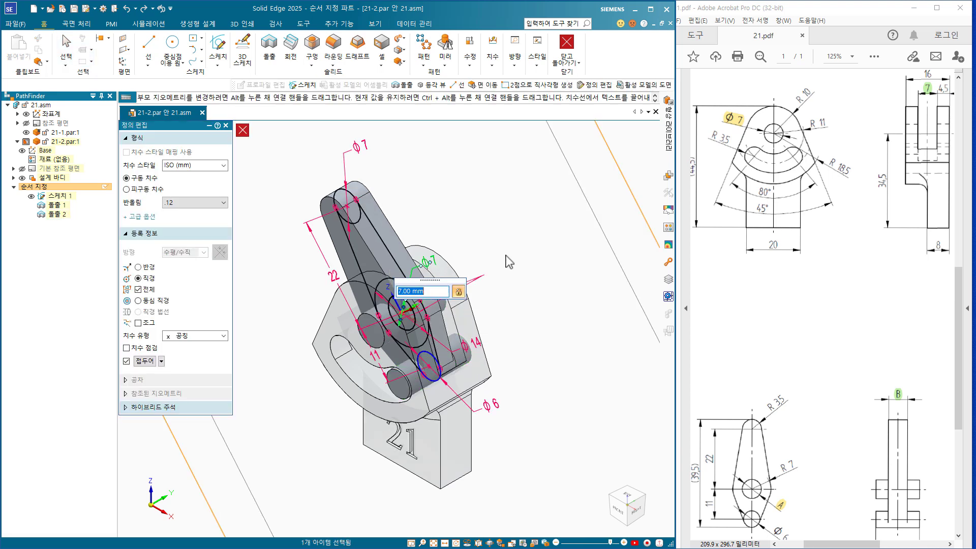
key(Return)
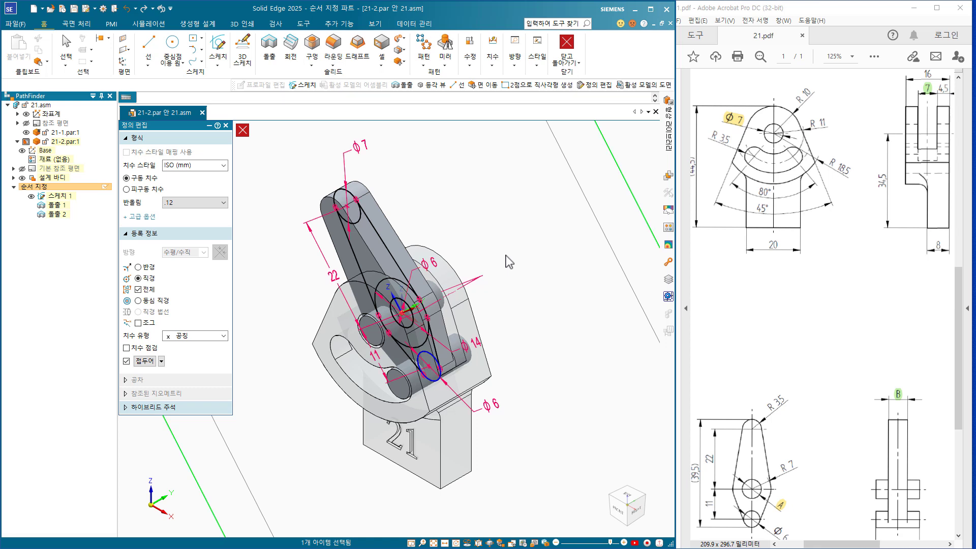
click(510, 264)
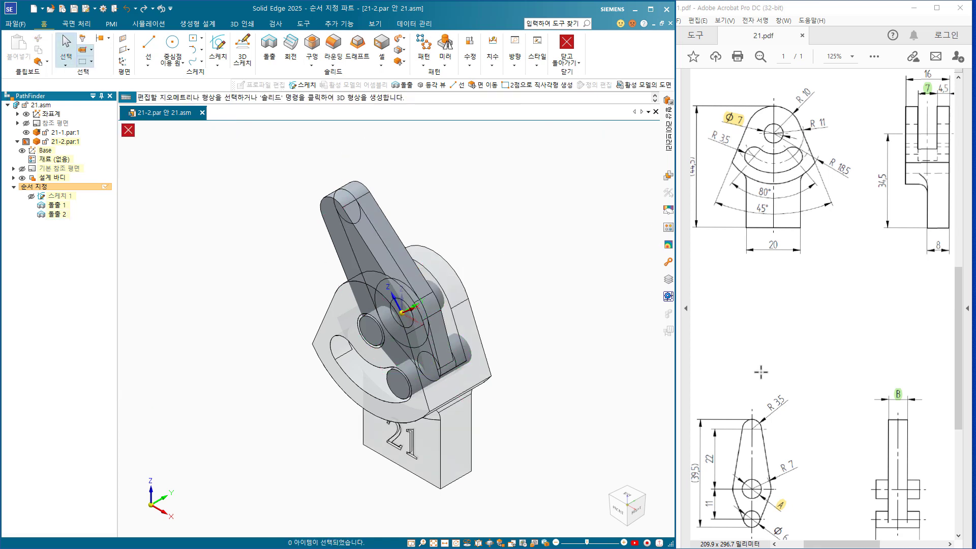
Compare dimension B with the bracket's 7 mm slot in the PDF, then set the lever body's thickness to 6 mm and return to the assembly
right_click(892, 354)
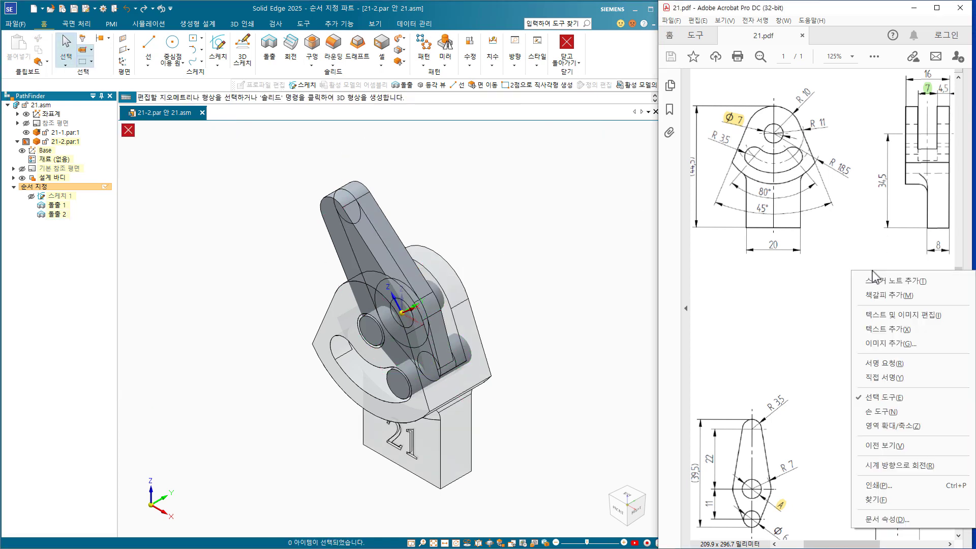
click(887, 401)
drag(876, 269, 773, 344)
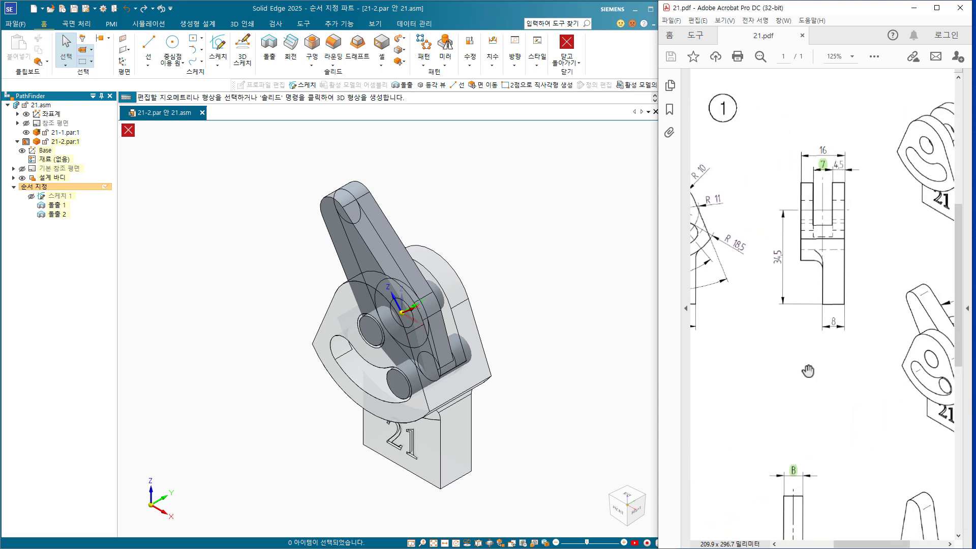
drag(794, 401, 842, 193)
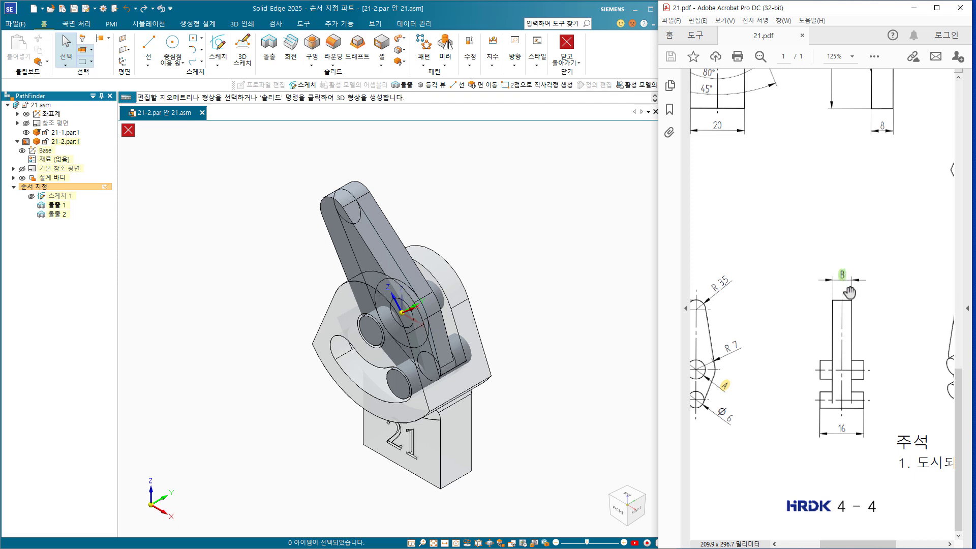
click(575, 277)
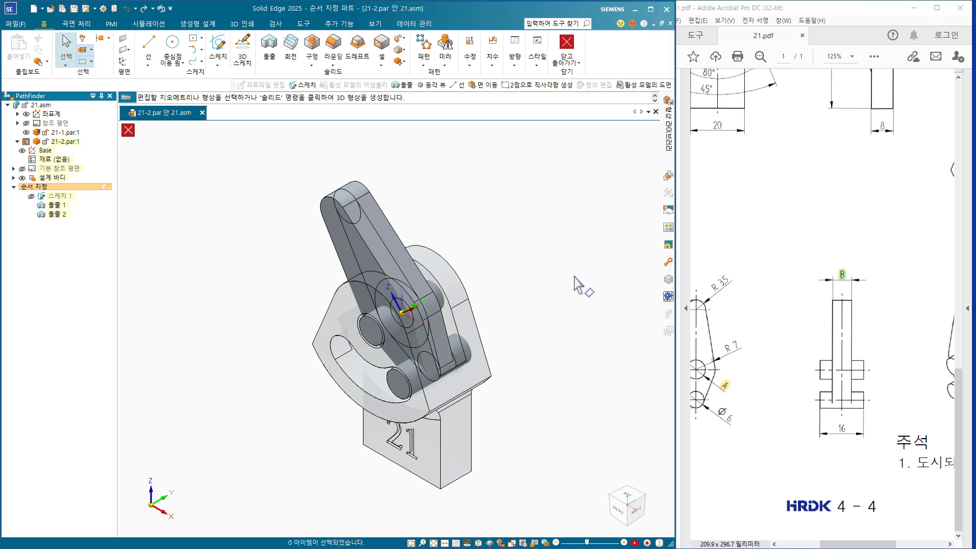
click(385, 227)
click(417, 186)
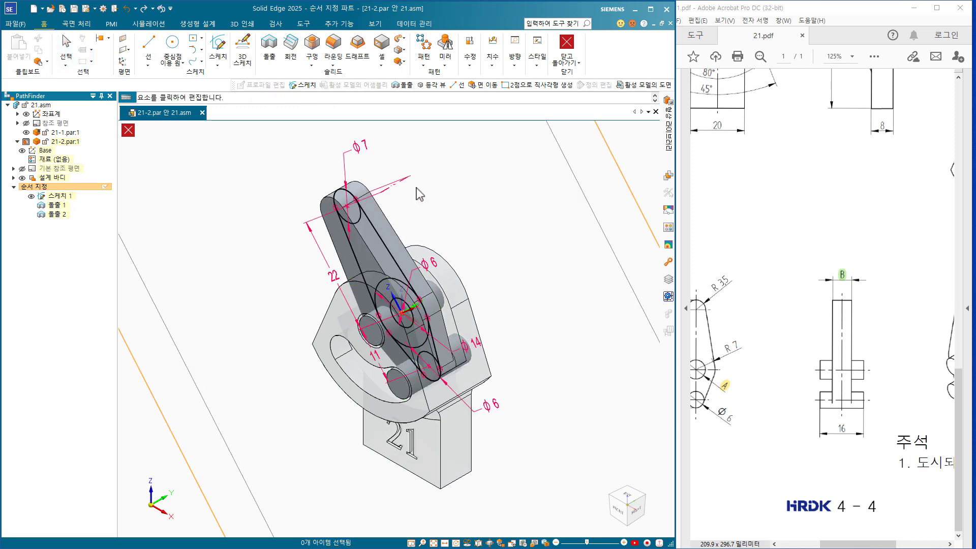
middle_drag(404, 230, 398, 191)
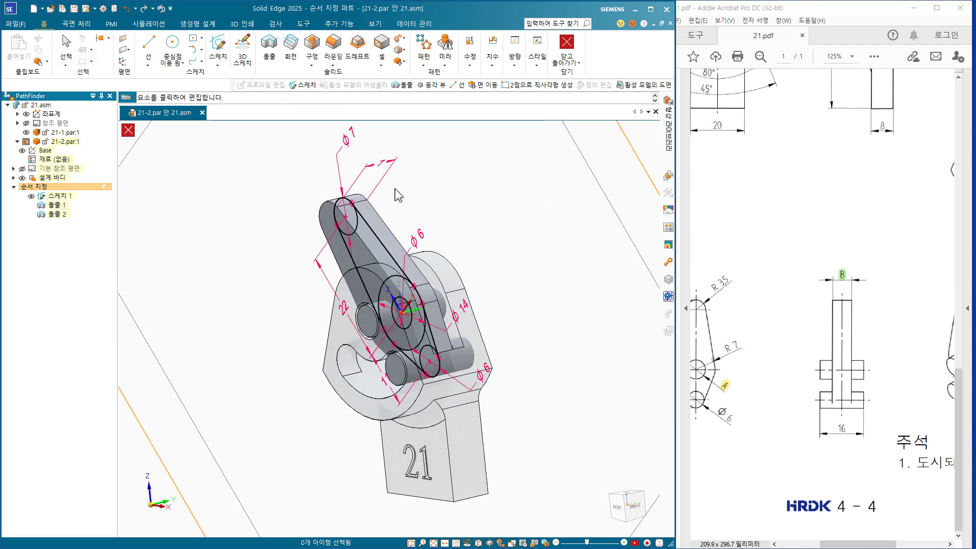
click(379, 166)
key(Return)
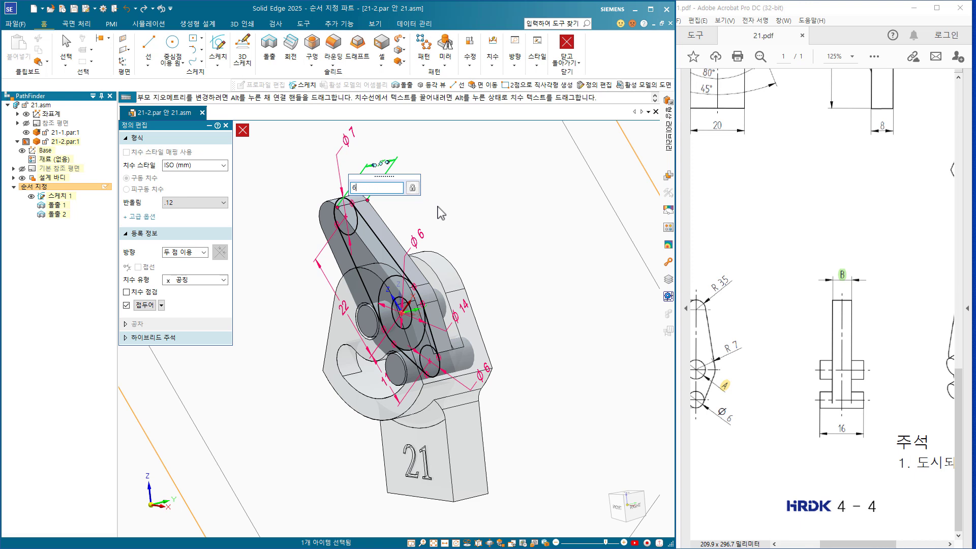
key(Escape)
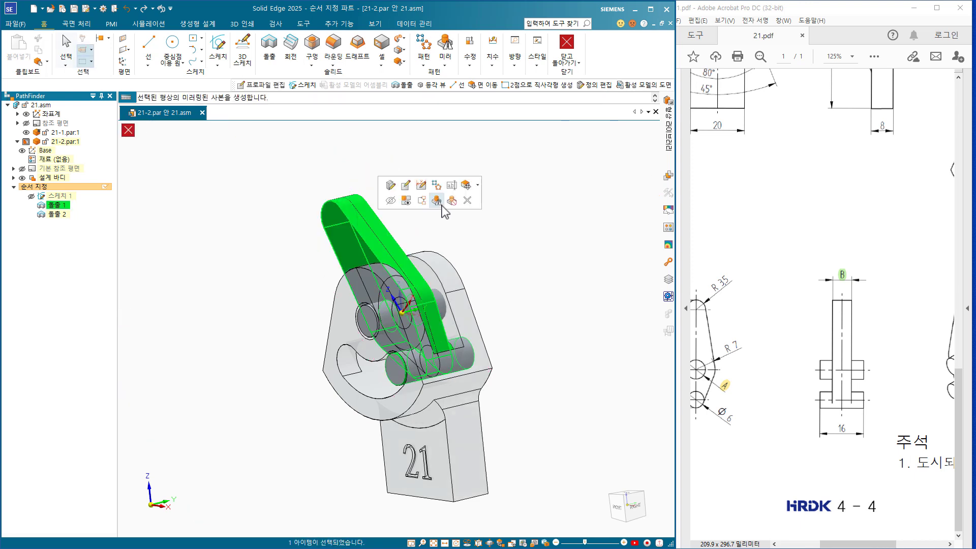
click(438, 205)
click(567, 44)
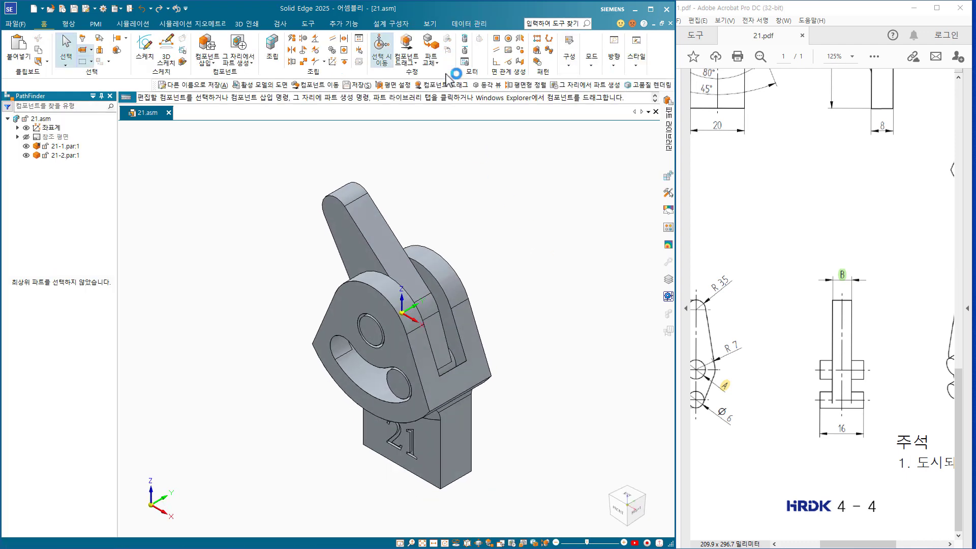
Section the assembly through the central pin with clipping planes, examine the clearances from the right side, and turn clipping off
click(430, 24)
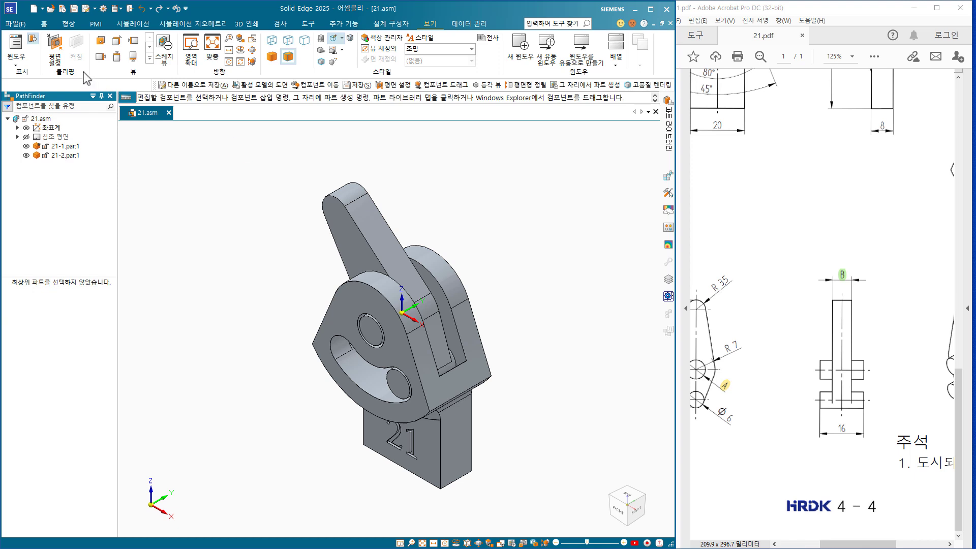
click(56, 48)
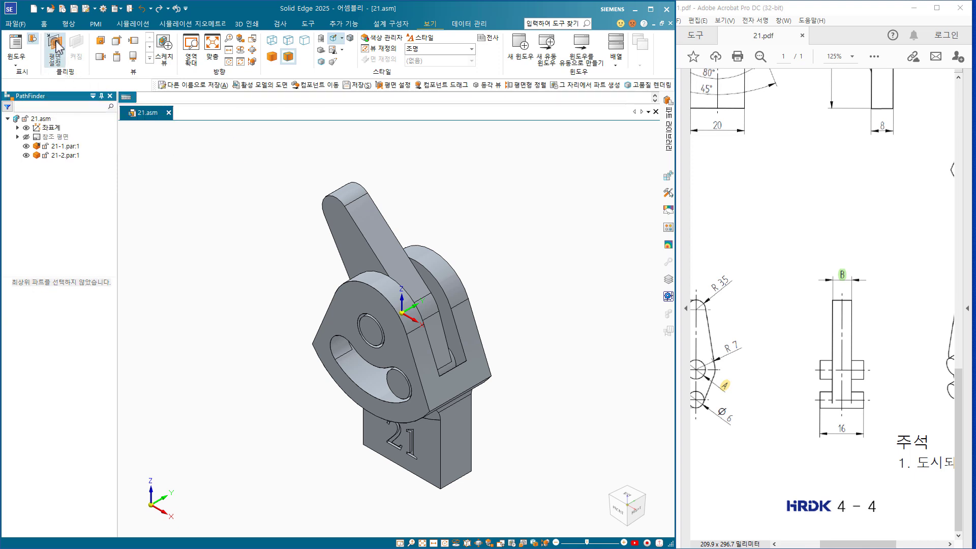
right_click(413, 299)
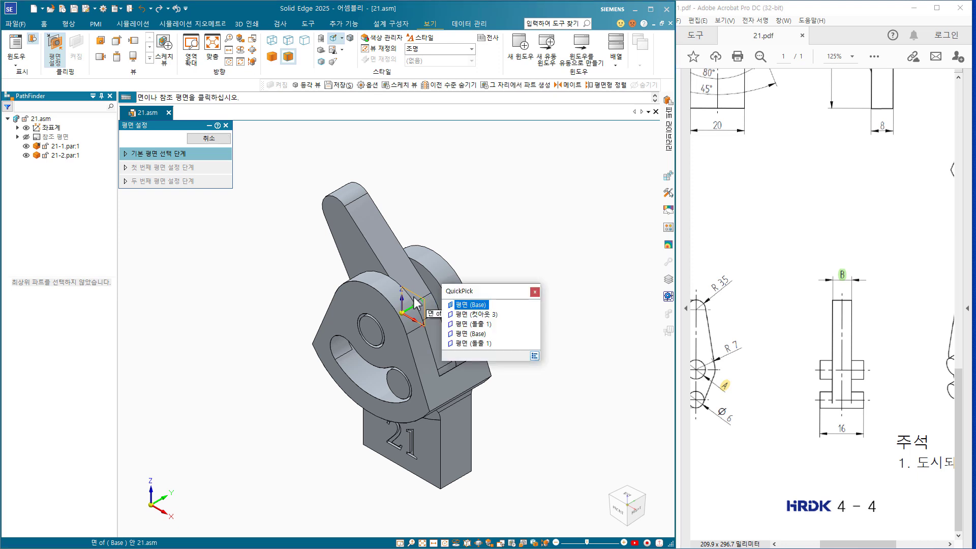
click(461, 334)
click(290, 251)
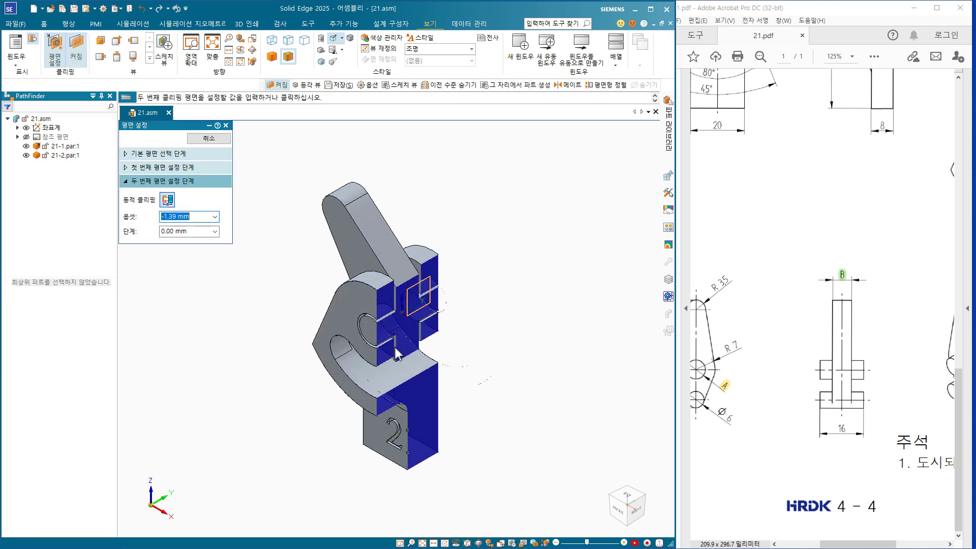
click(515, 356)
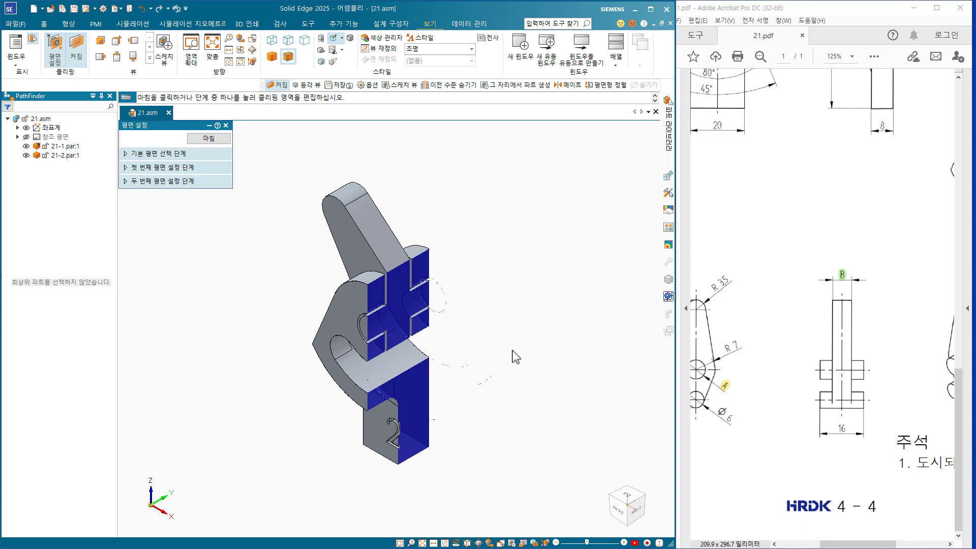
click(630, 509)
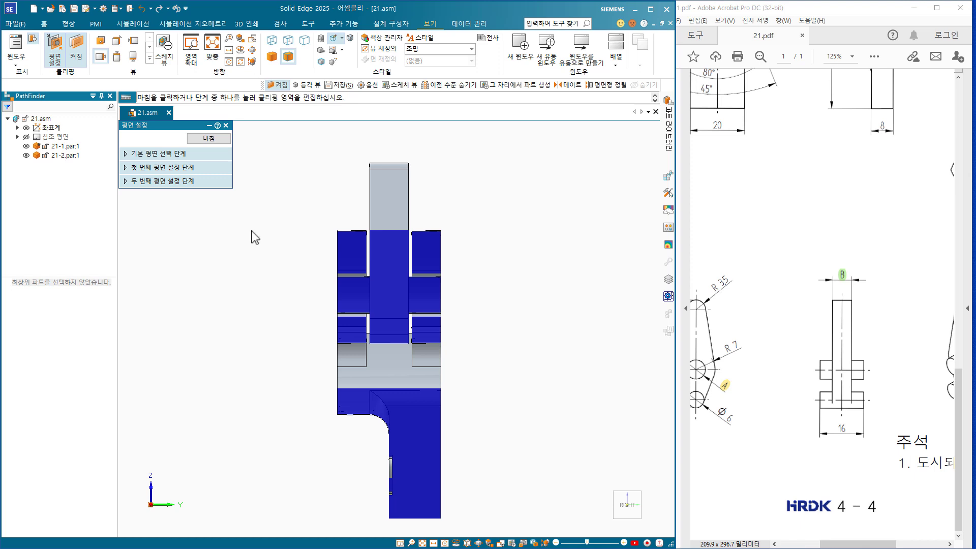
click(209, 138)
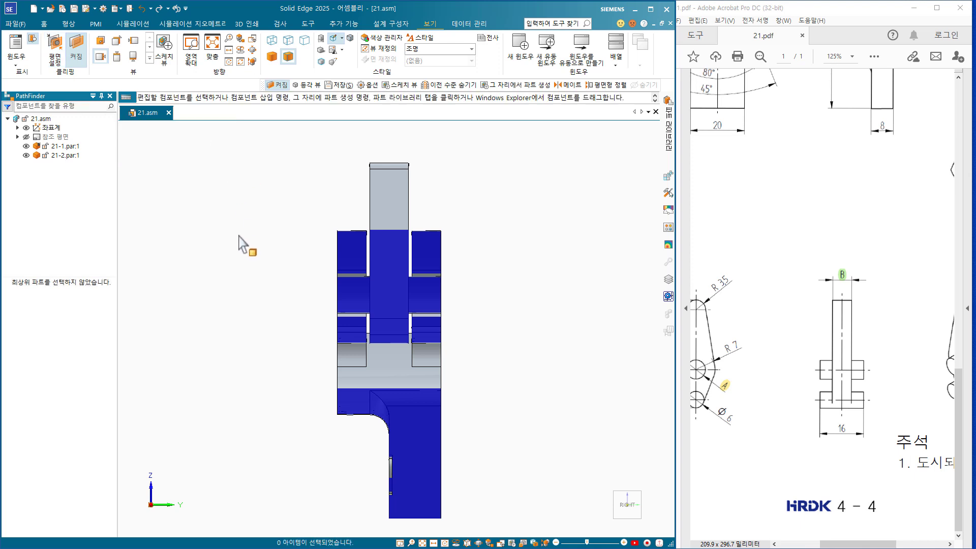
click(76, 51)
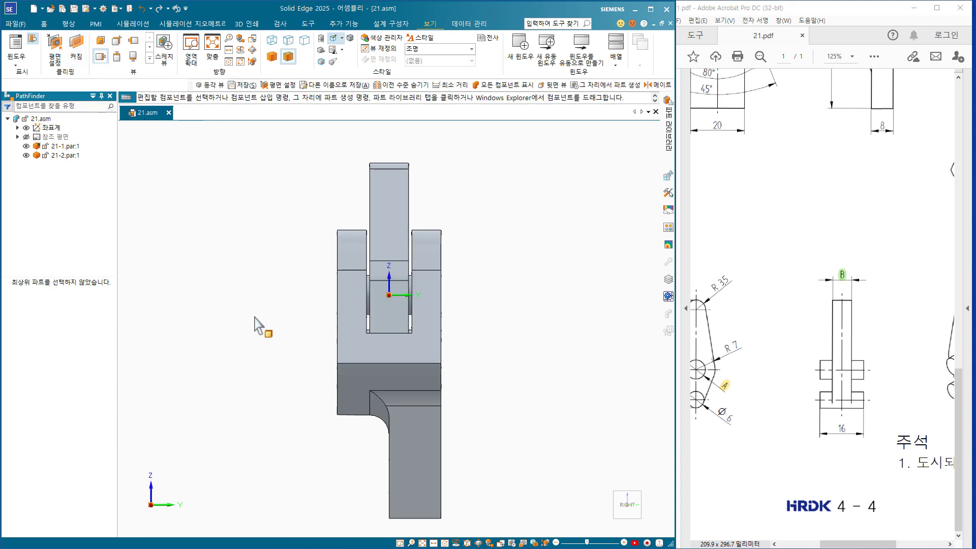
Save the assembly in isometric view and export it in STEP format as 21.stp
key(ctrl+i)
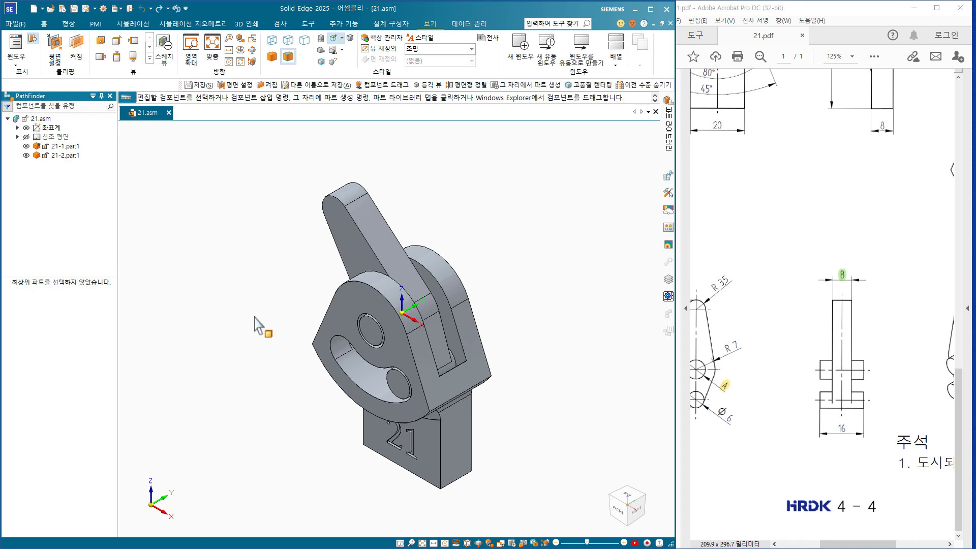
key(ctrl+s)
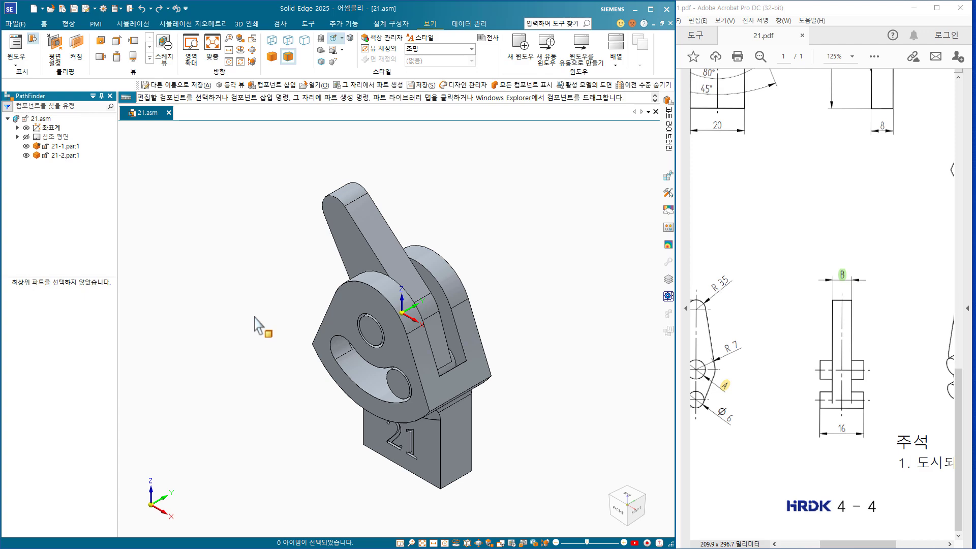
click(85, 8)
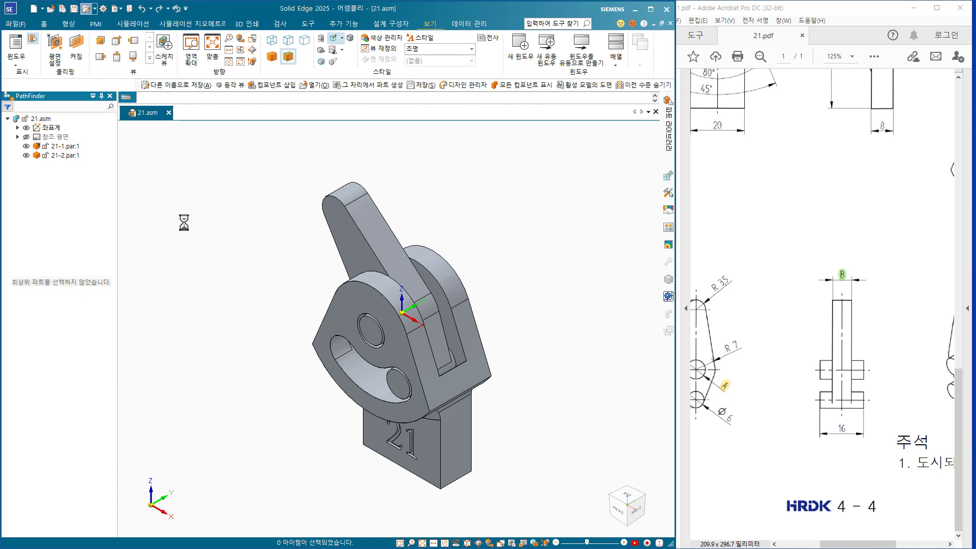
click(295, 364)
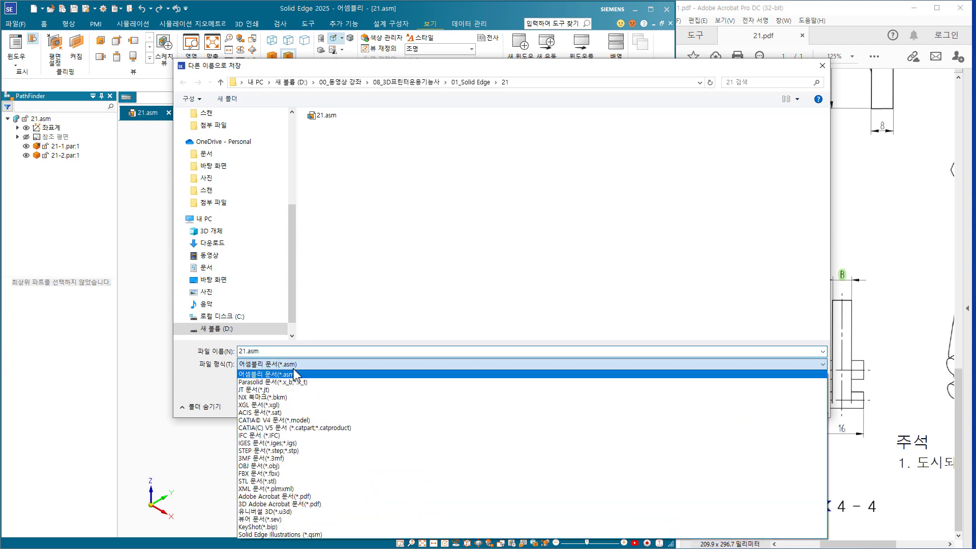
click(272, 450)
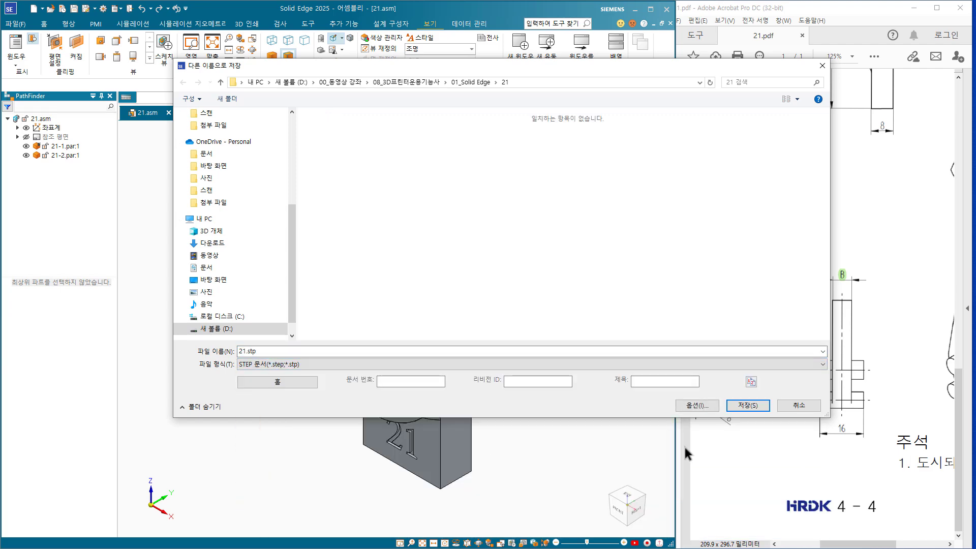
click(748, 407)
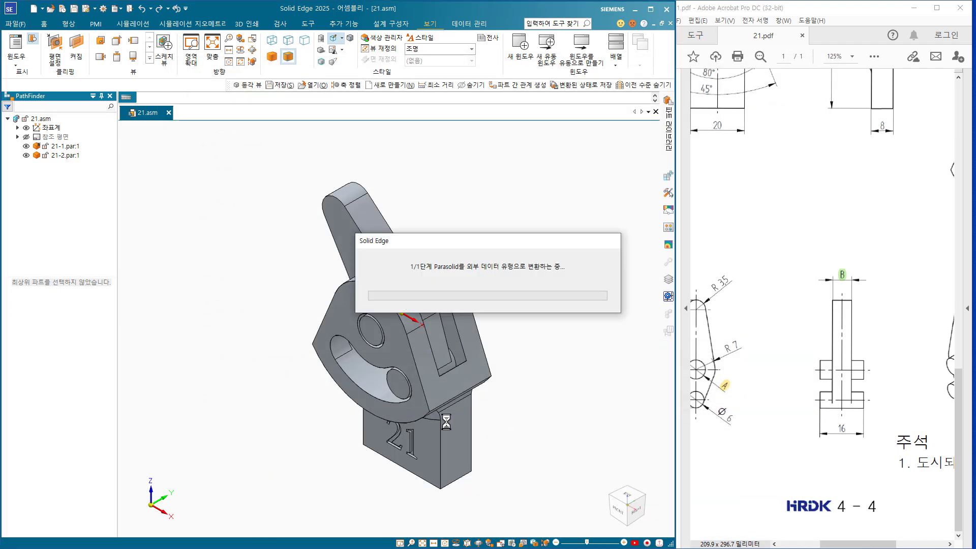
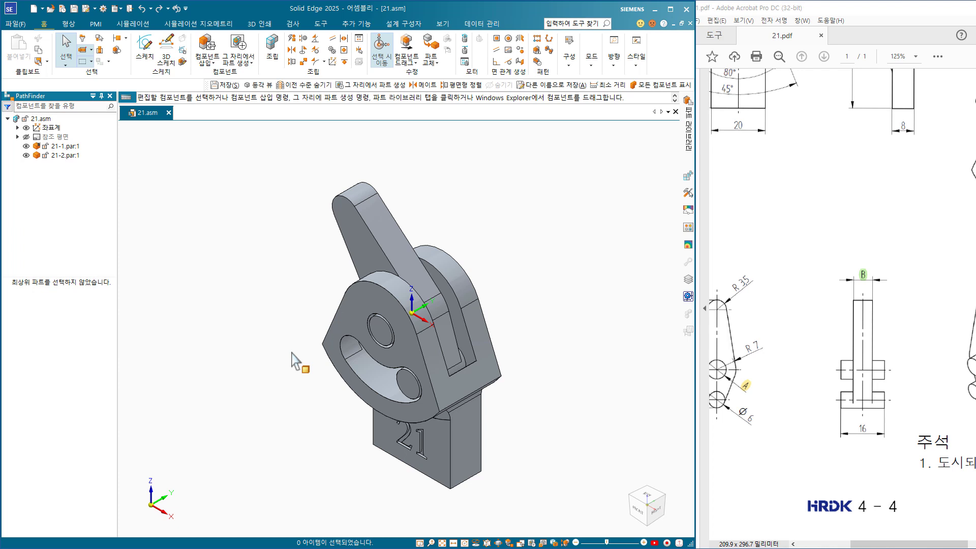
Rotate the lever -40° about its central pin's center, leaving unsuitable relations unrecovered and suppressing the affected assembly relations
click(364, 230)
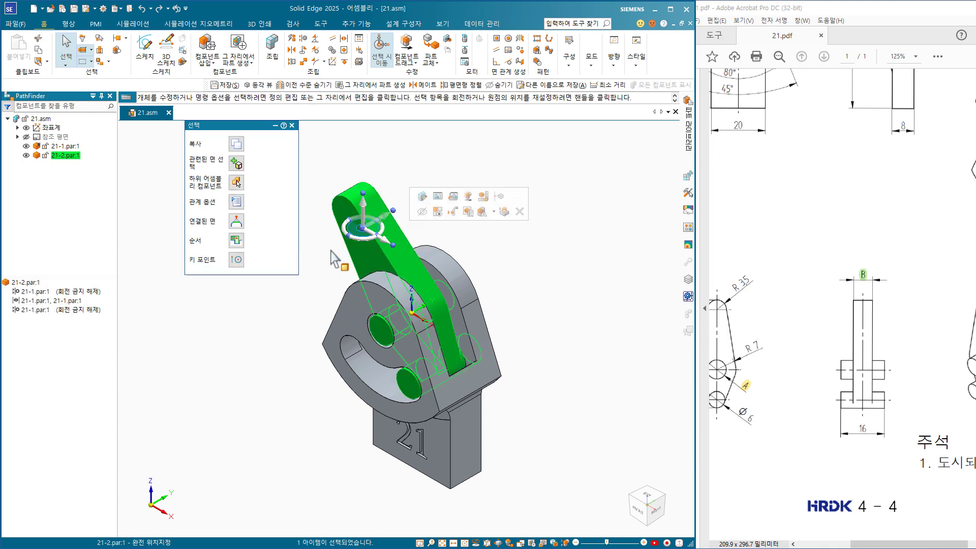
click(363, 228)
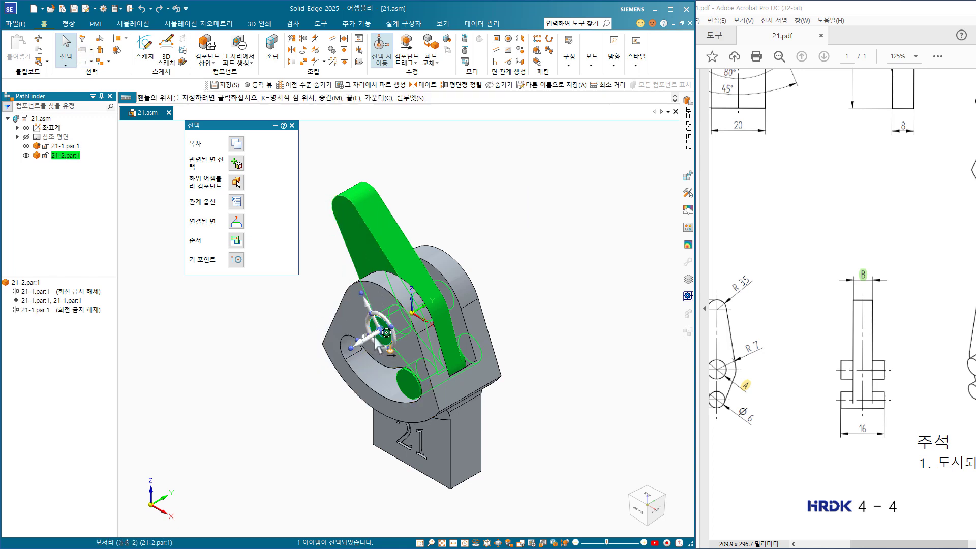
click(379, 335)
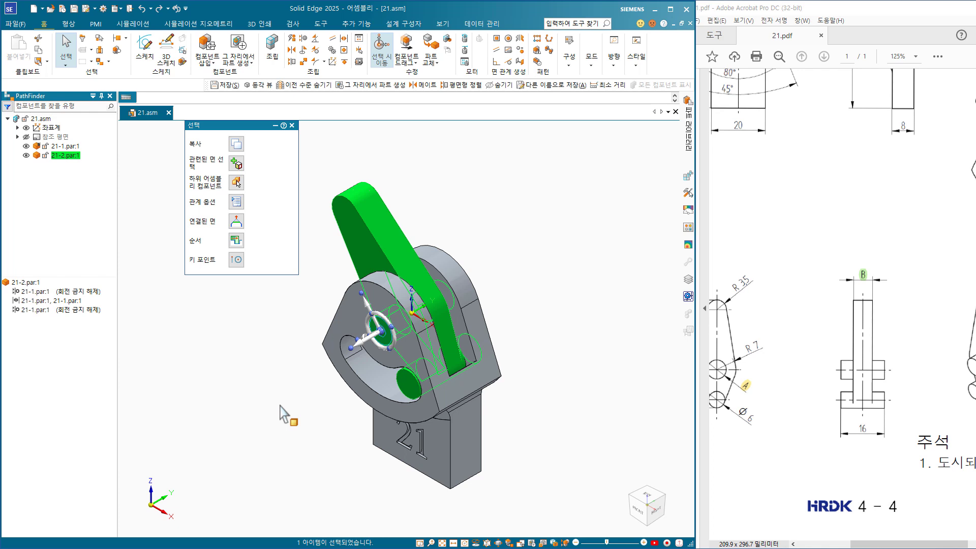
click(383, 323)
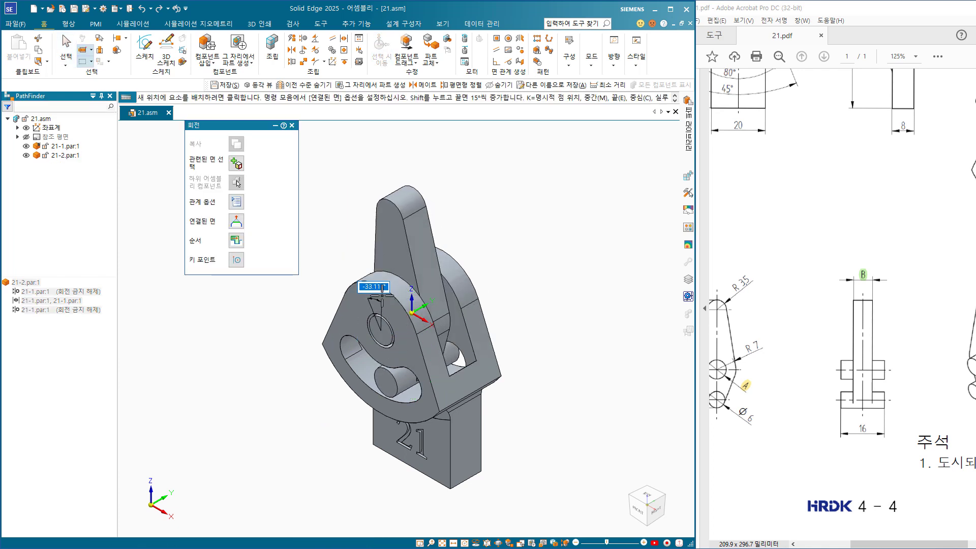
text(-40)
key(Return)
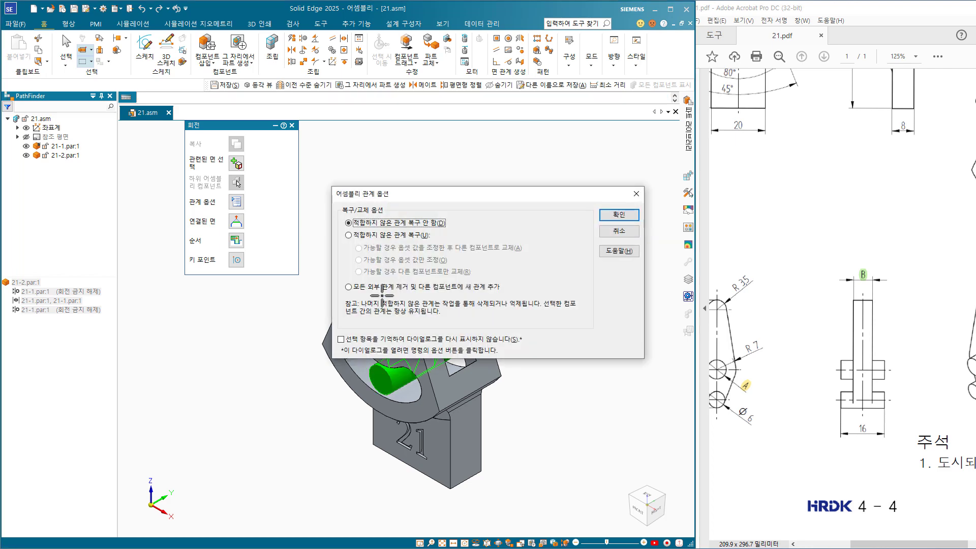
click(613, 217)
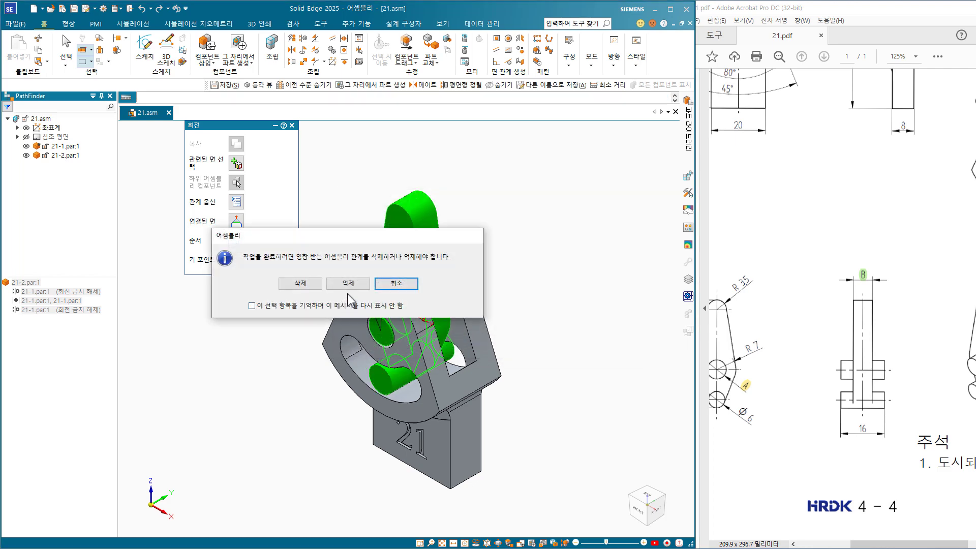
click(350, 284)
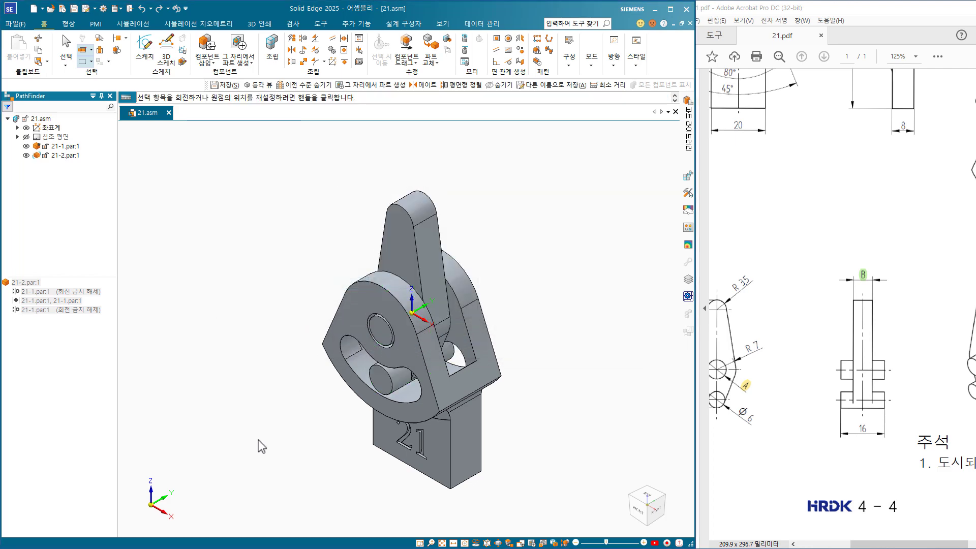
Inspect the assembly's lever position from the front and its clearances from the right side, then save the assembly
click(638, 509)
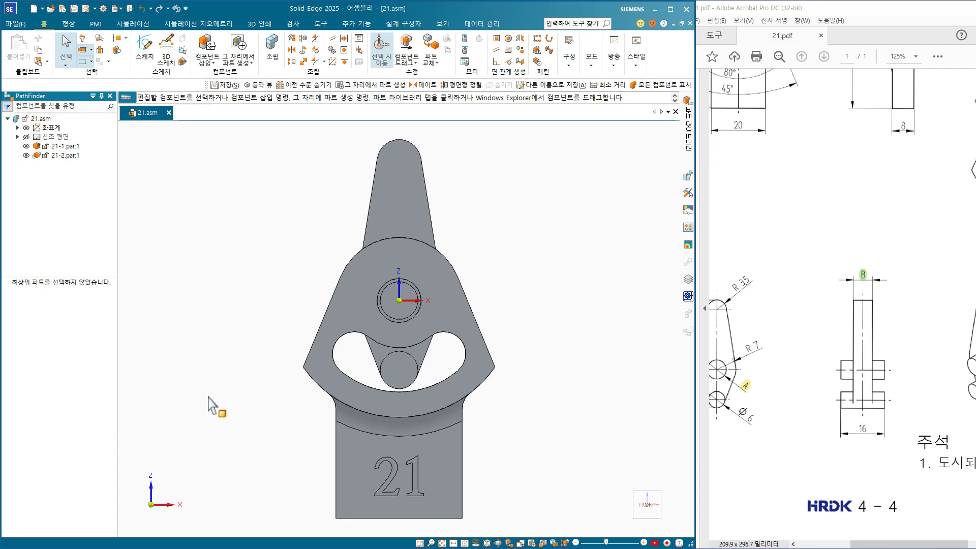
middle_drag(326, 477, 241, 363)
click(650, 504)
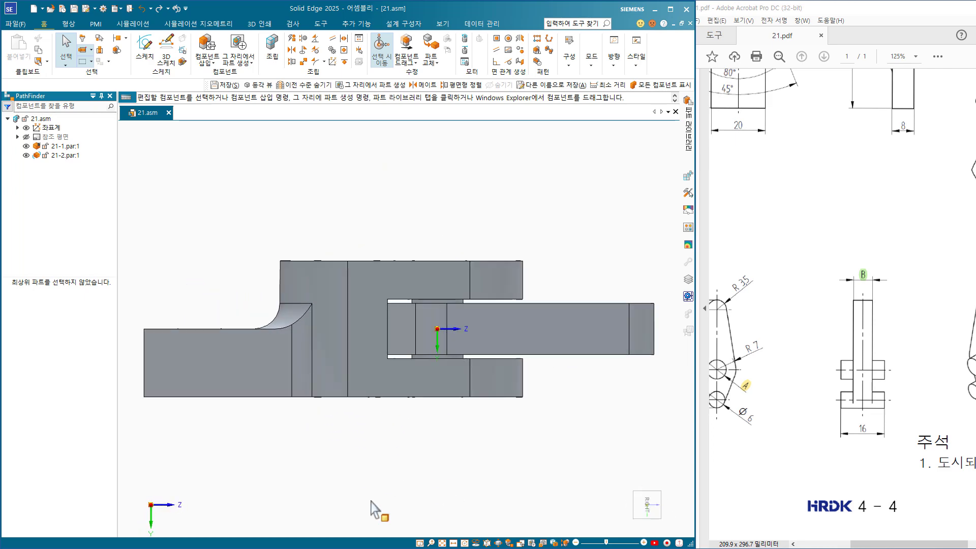
key(ctrl+s)
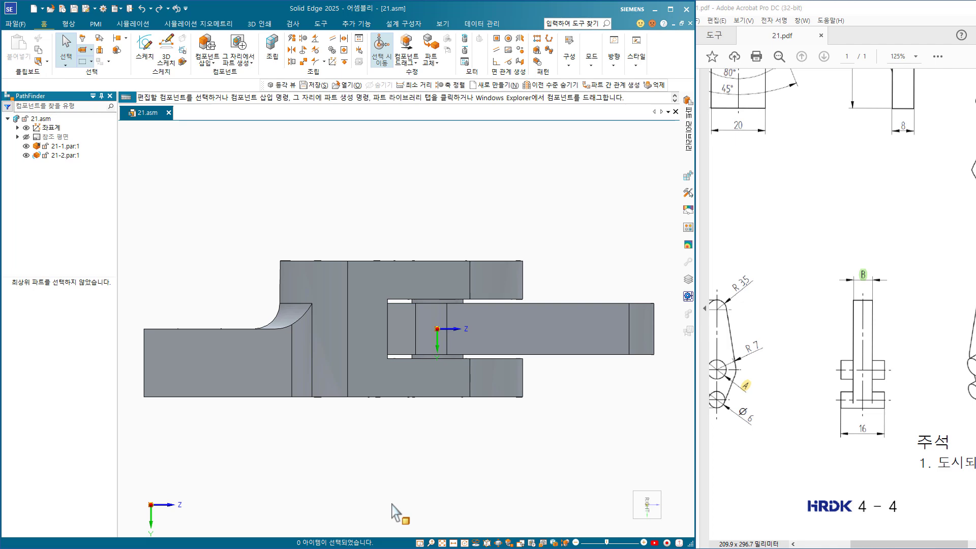
Export the assembly in STL format as 21.stl in the folder 21
click(86, 9)
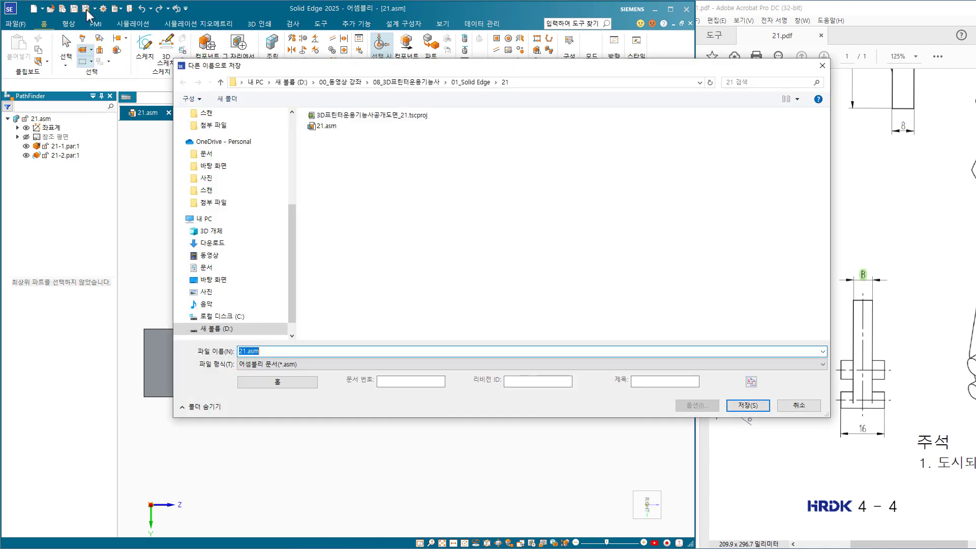
click(273, 365)
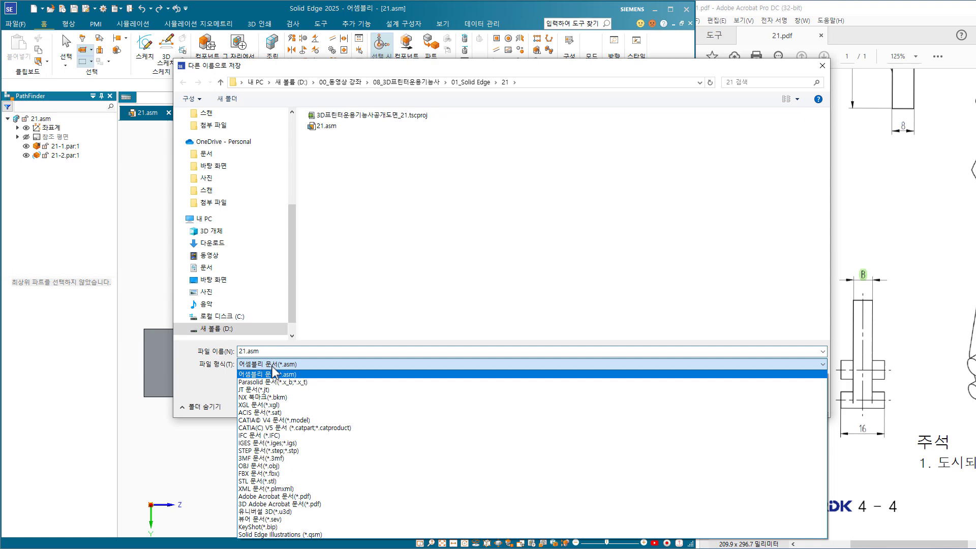
click(280, 481)
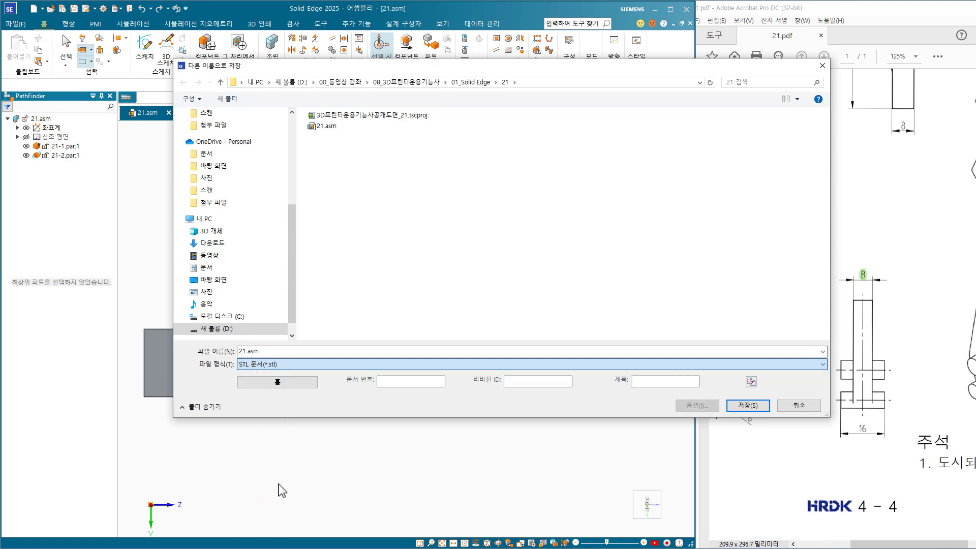
click(748, 405)
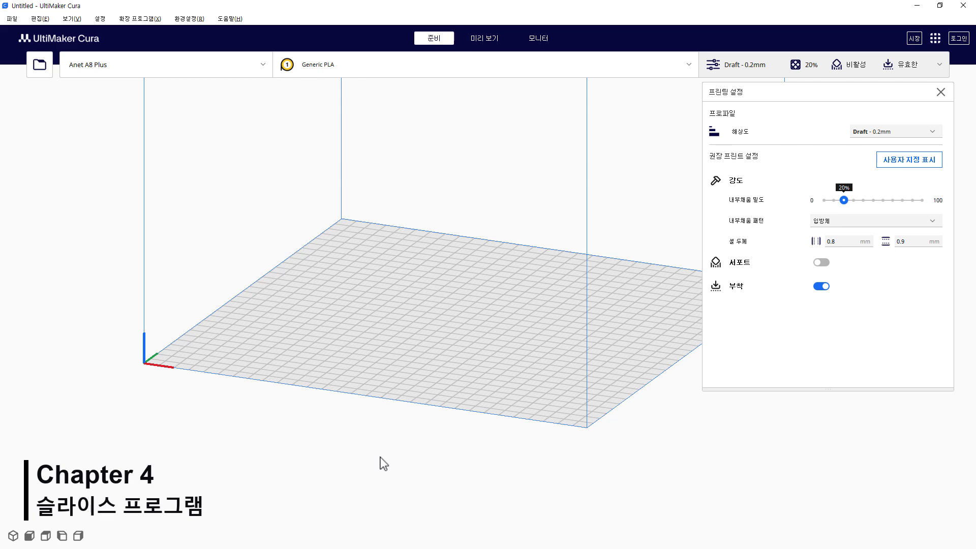
Switch to UltiMaker Cura and load 21.stl from the folder 21 onto the Anet A8 Plus build plate
click(47, 69)
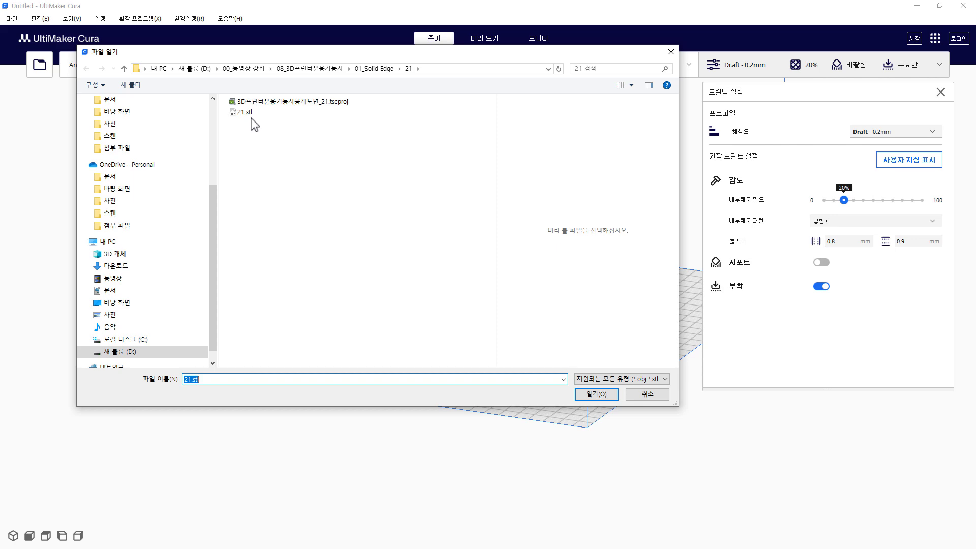
click(249, 113)
click(590, 395)
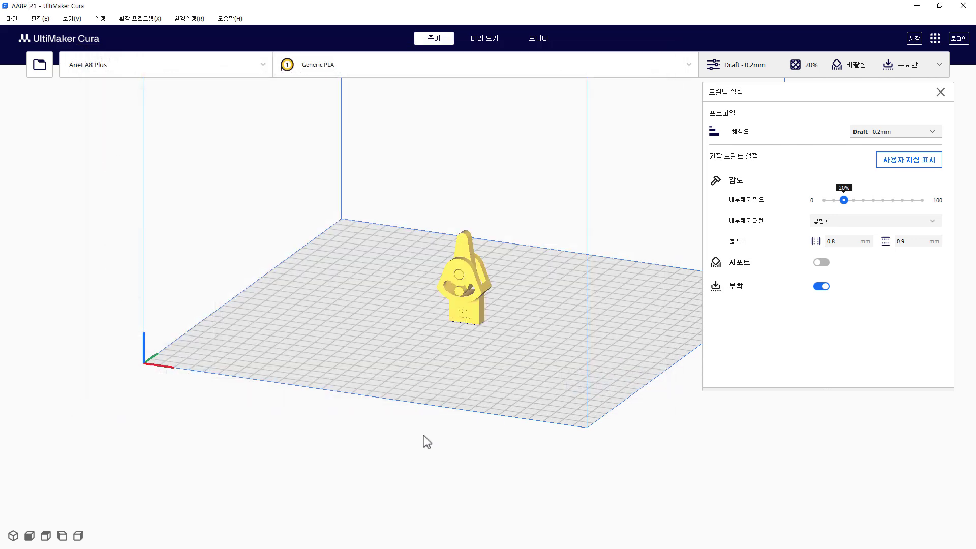
Rotate the model about the red axis to lay it flat on the build plate with the engraved 21 facing up, and inspect it
click(461, 287)
drag(465, 183, 532, 296)
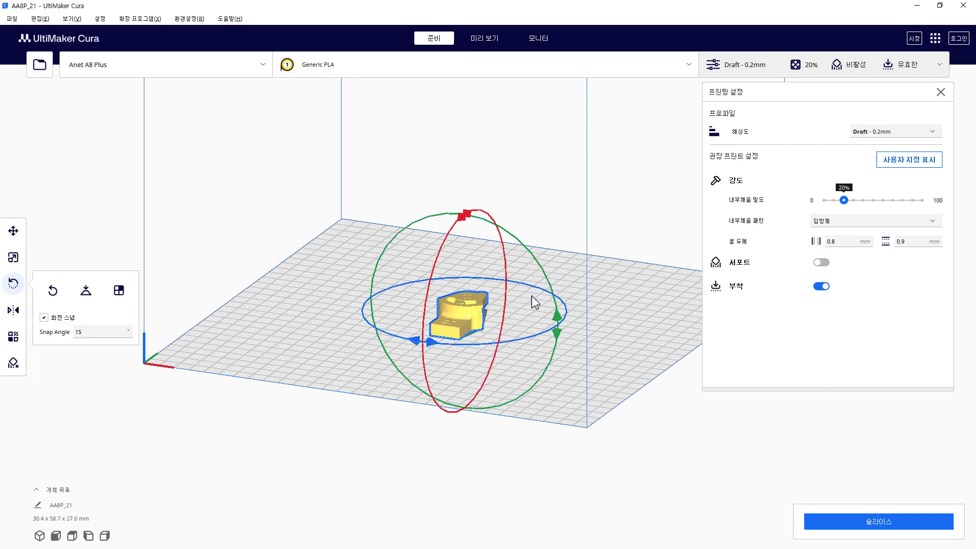
click(450, 463)
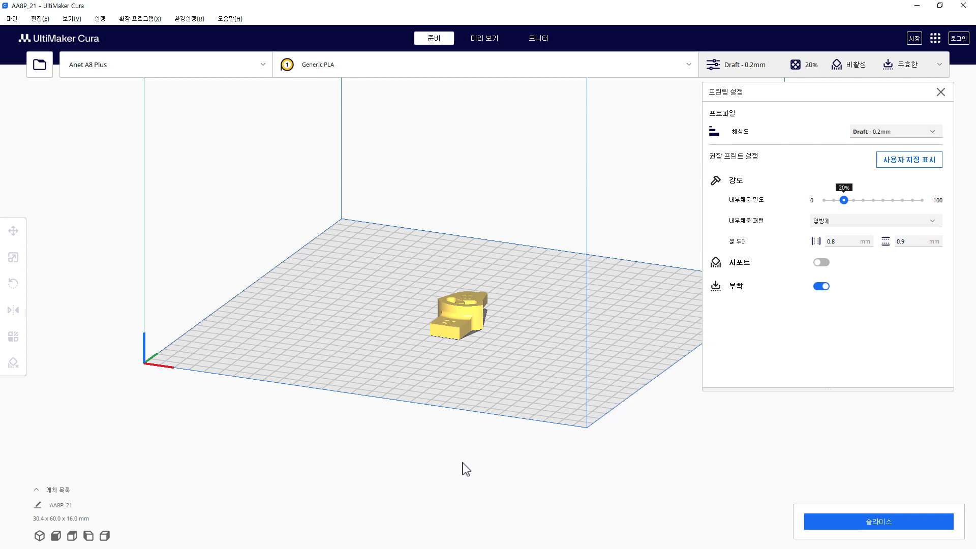
right_drag(477, 471, 393, 470)
scroll(478, 380, up, 1)
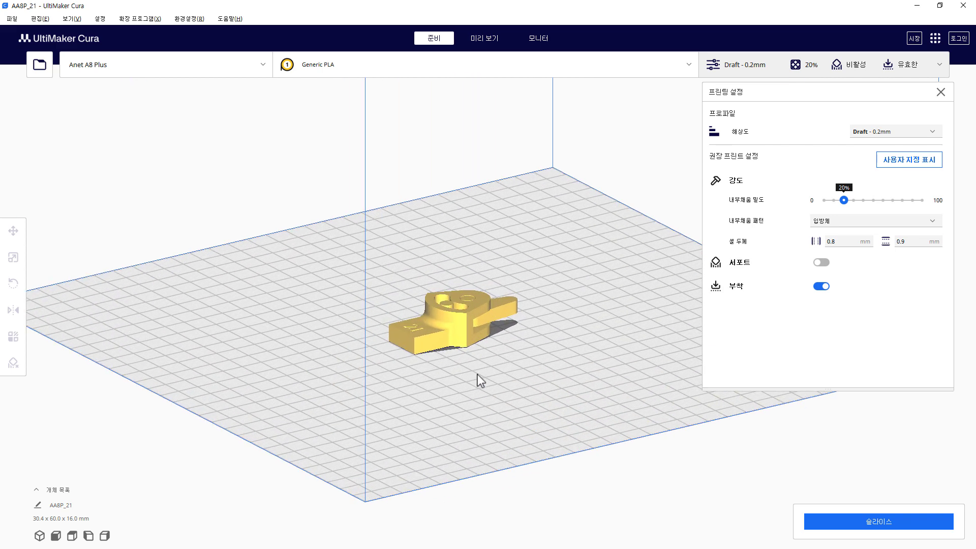
scroll(447, 438, up, 4)
scroll(420, 432, up, 1)
right_drag(423, 426, 423, 435)
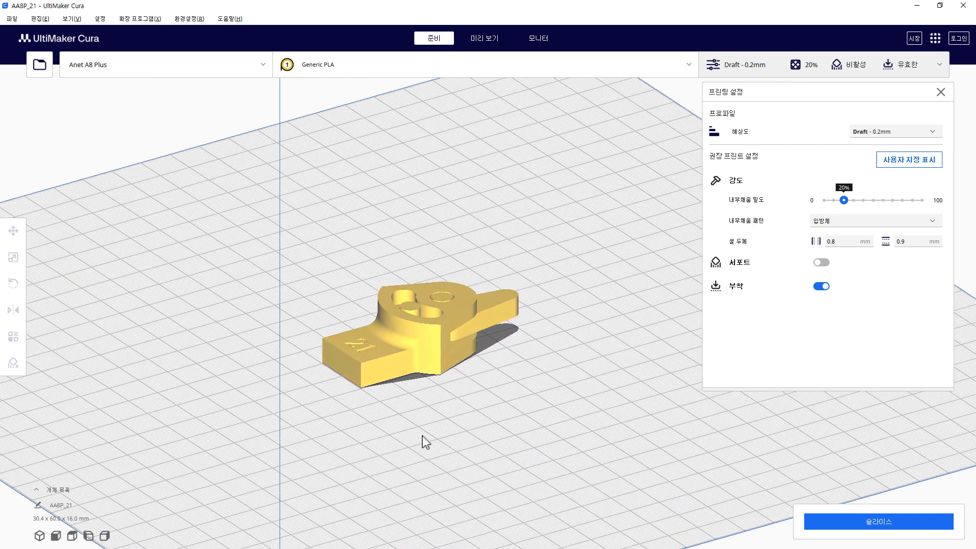
Slice the model and preview its layers, then enable supports and slice it again
click(835, 523)
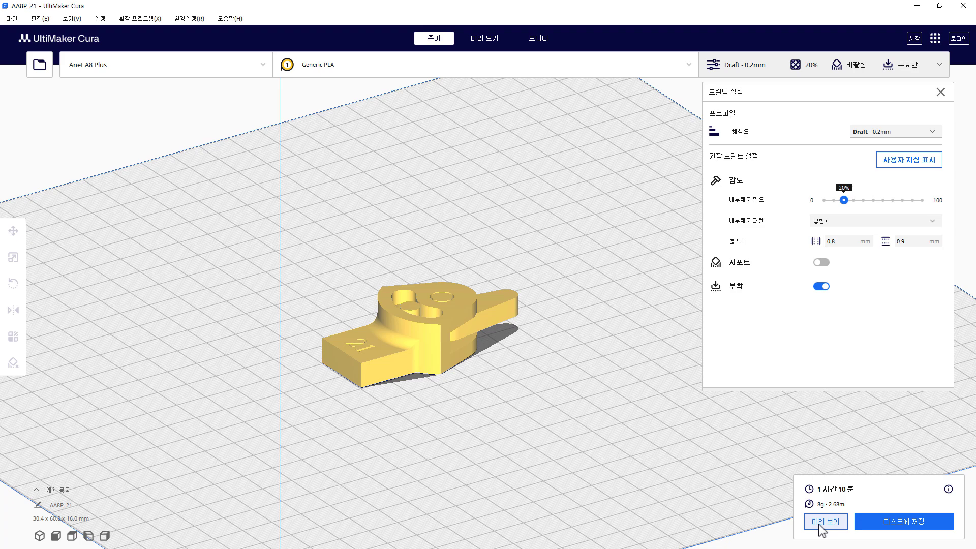
click(821, 522)
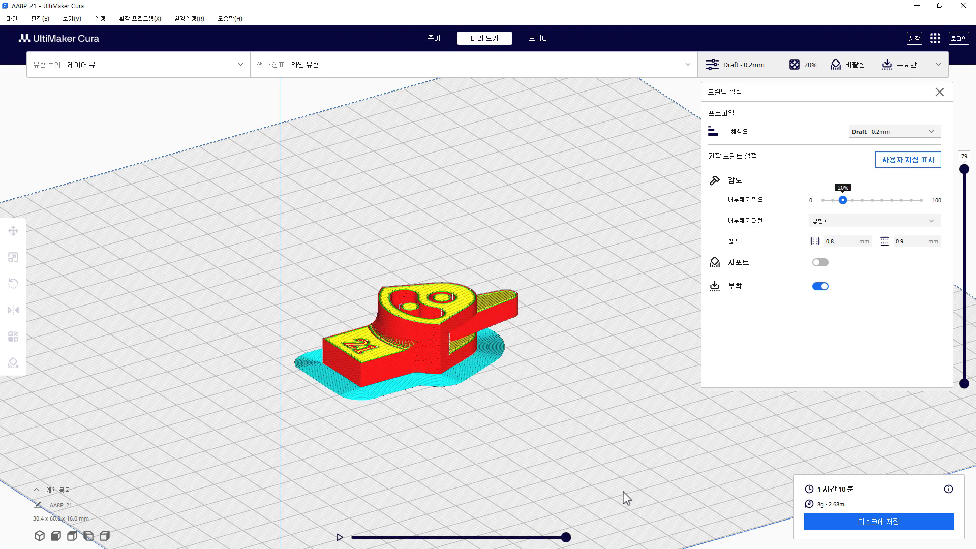
click(820, 262)
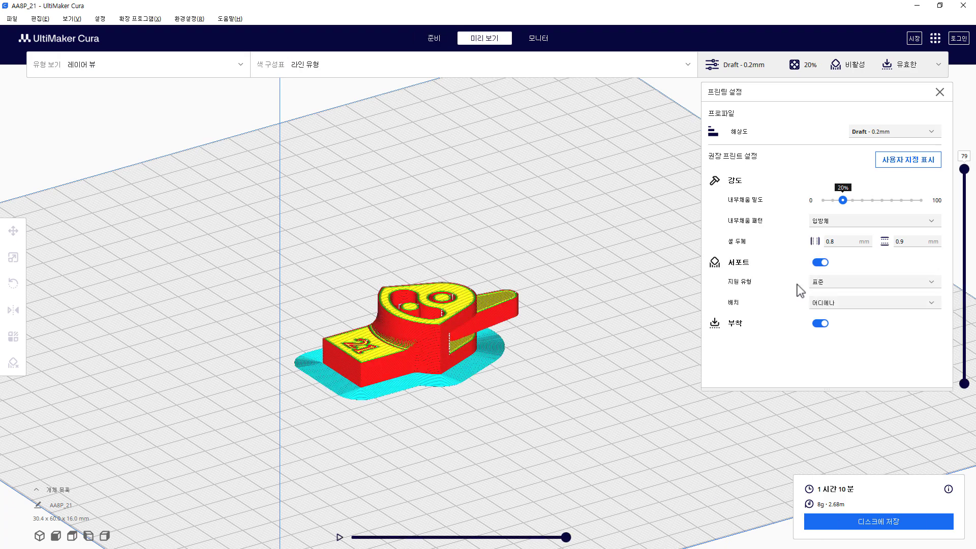
click(830, 517)
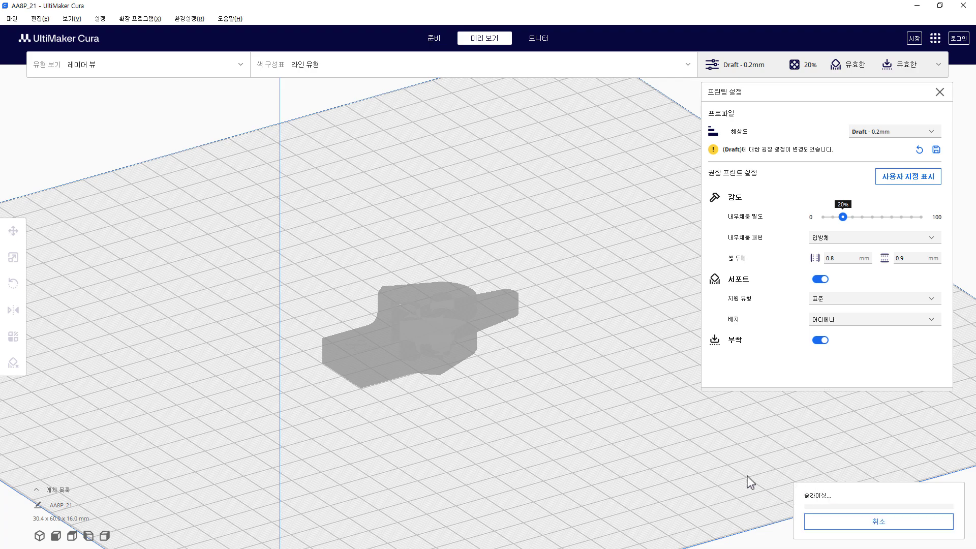